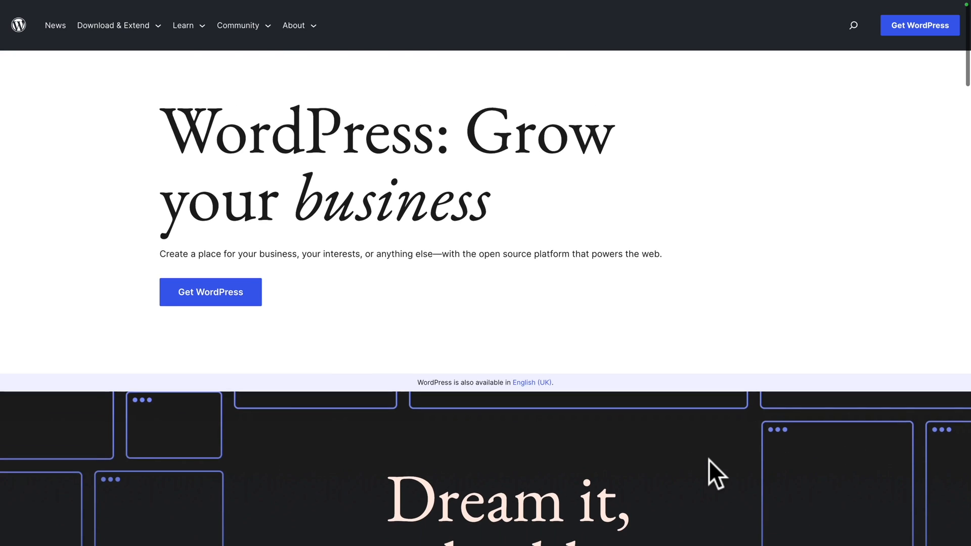
scroll(709, 460, down, 8)
scroll(709, 460, down, 1)
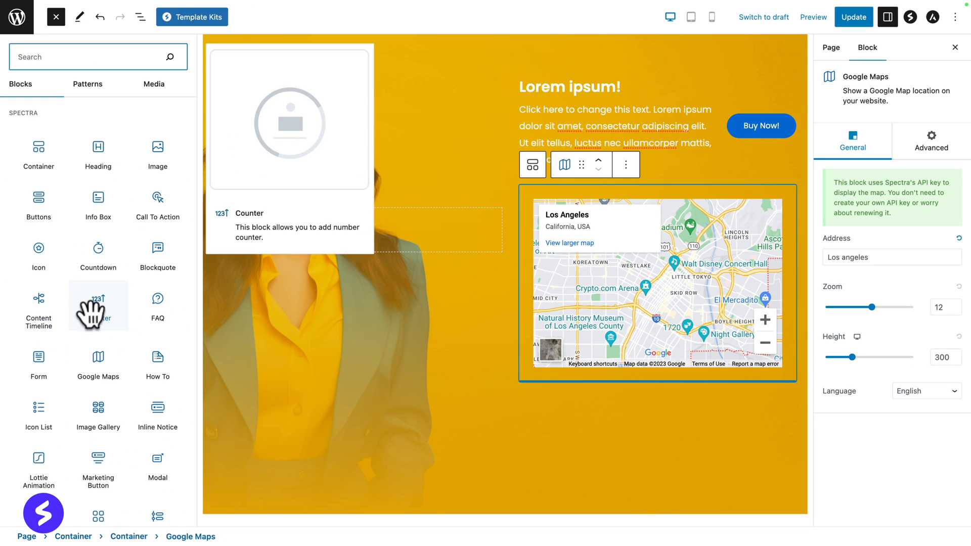
Step: Examine the Spectra block previews for Google Maps, Lottie Animation and Marketing Button in the block library
mouse_move(104, 364)
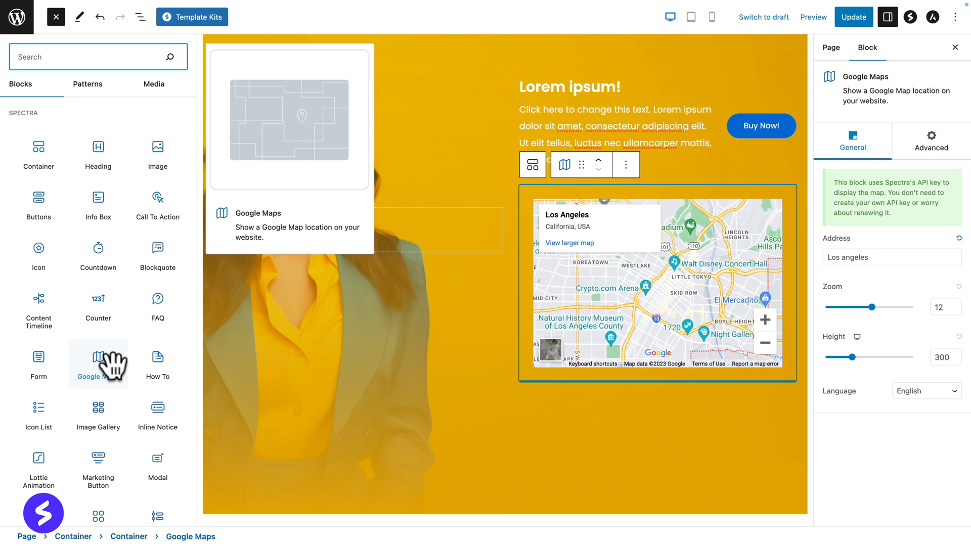
mouse_move(25, 486)
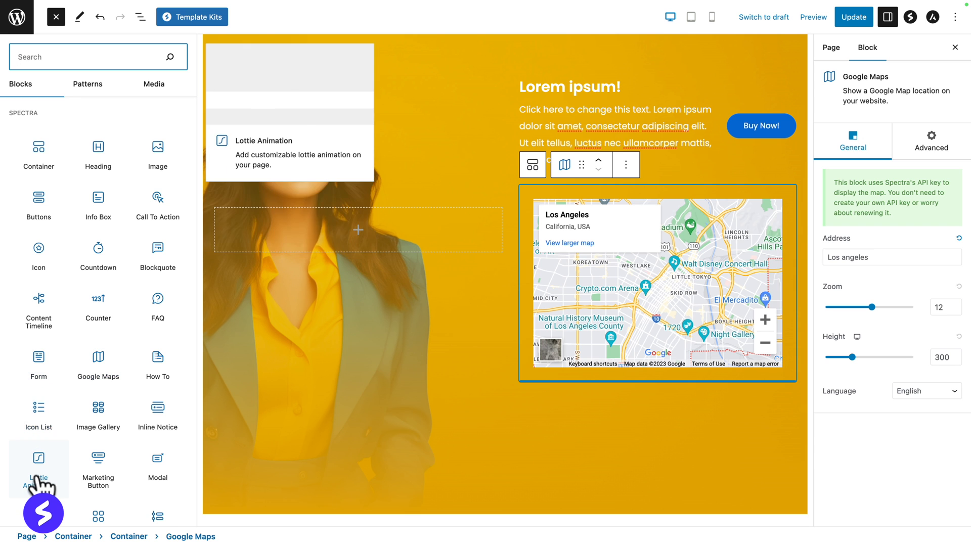
mouse_move(100, 477)
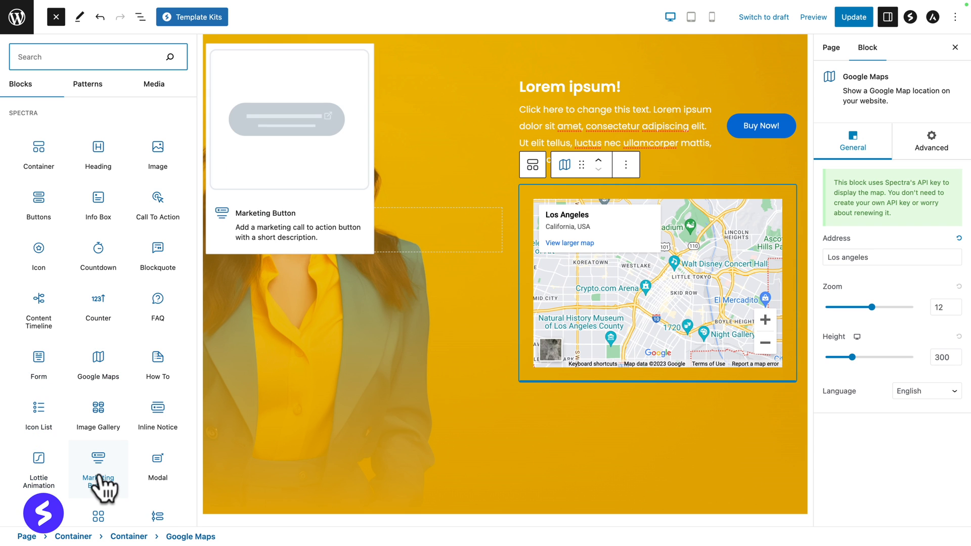
mouse_move(12, 172)
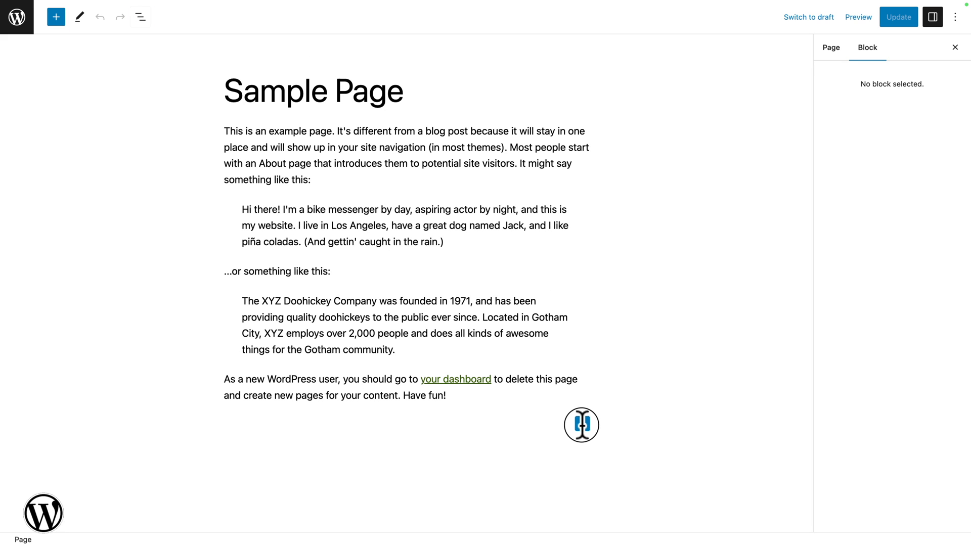
Step: Add a Columns block below the last paragraph of the Sample Page and choose its column layout
click(582, 425)
scroll(596, 442, down, 2)
scroll(596, 441, up, 2)
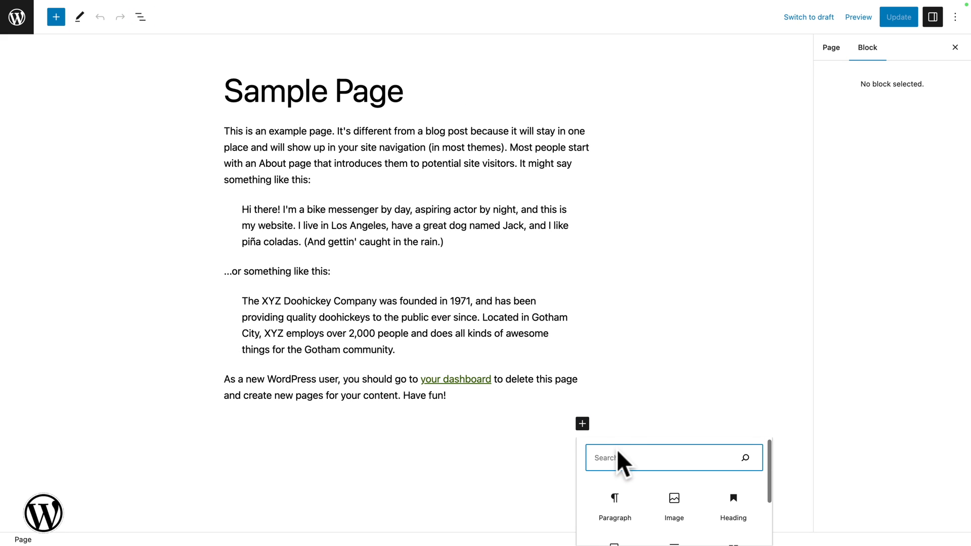
text(colum)
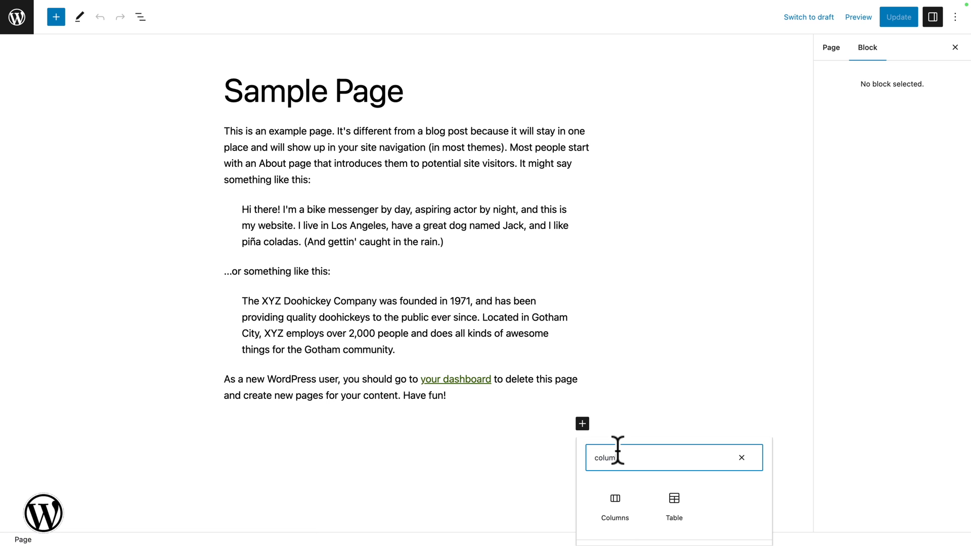
click(612, 505)
click(469, 381)
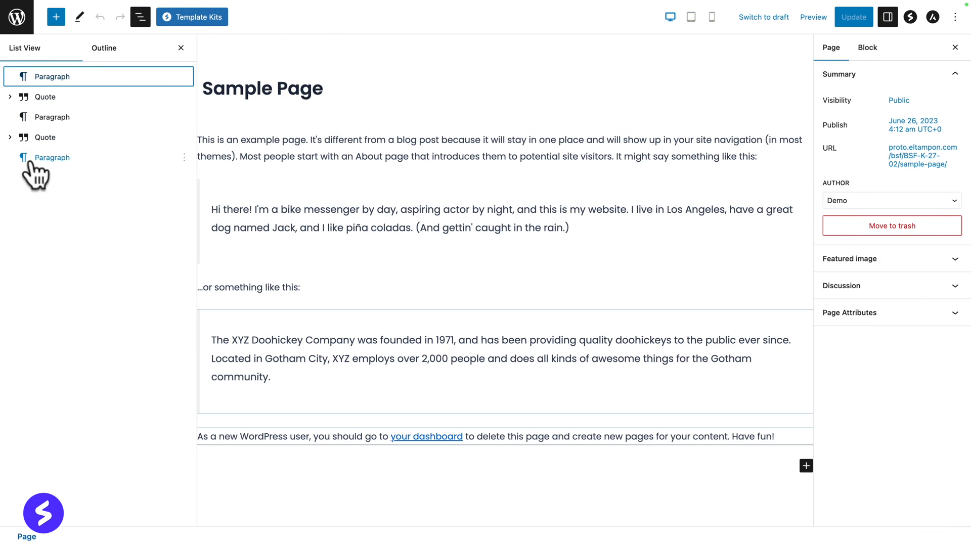
Step: Insert a Spectra Container block after the last paragraph of the Sample Page
click(33, 161)
click(55, 20)
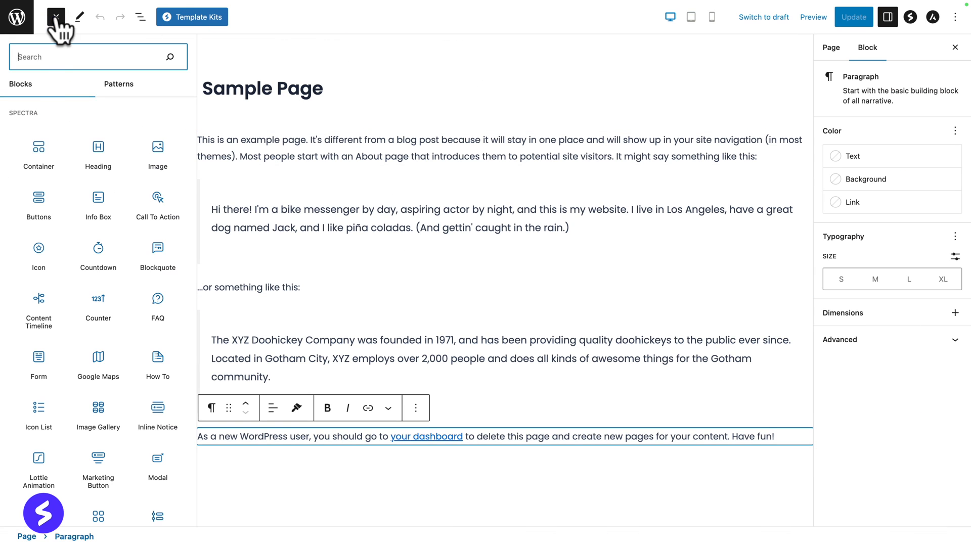
click(41, 151)
scroll(317, 353, down, 6)
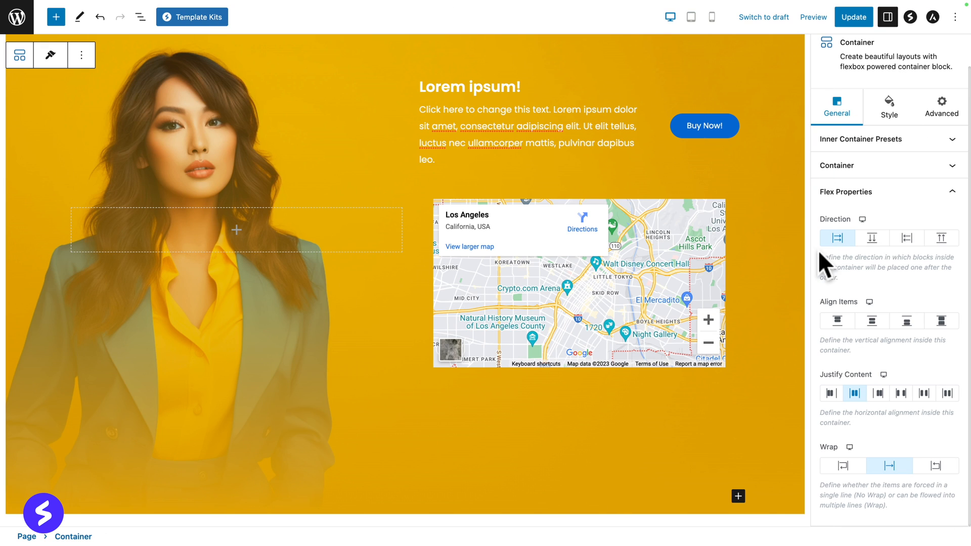
Step: Try reversing the container's row direction, restore it, and set Align Items to Flex End
click(907, 238)
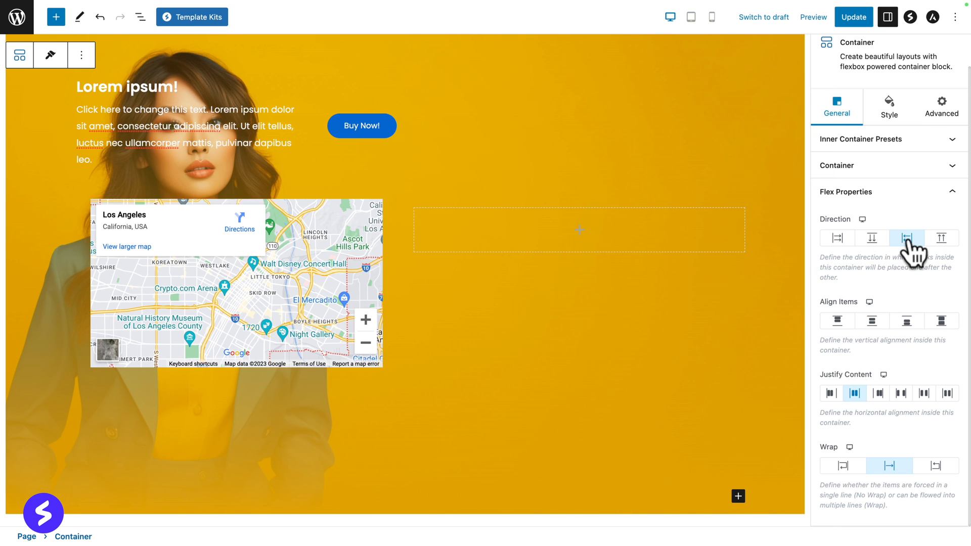
click(908, 241)
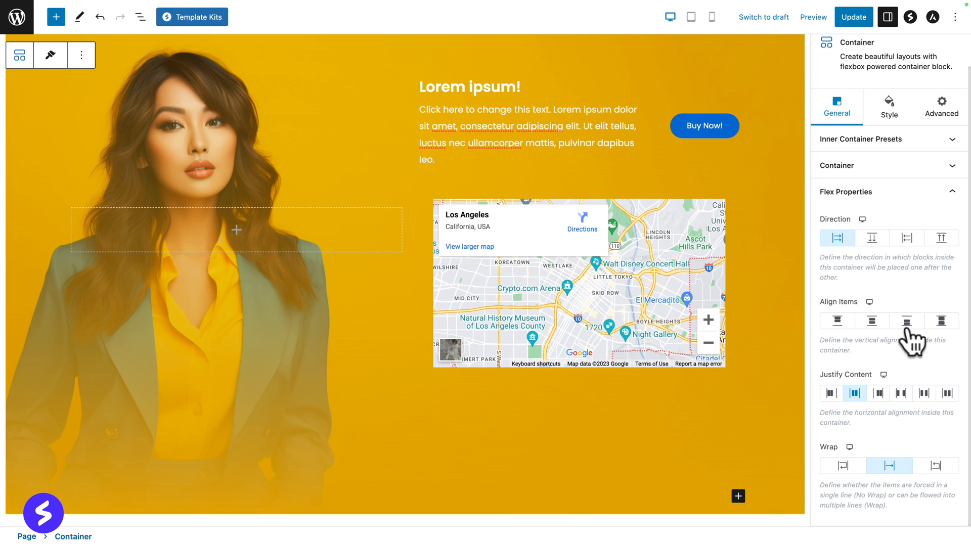
click(838, 322)
click(878, 327)
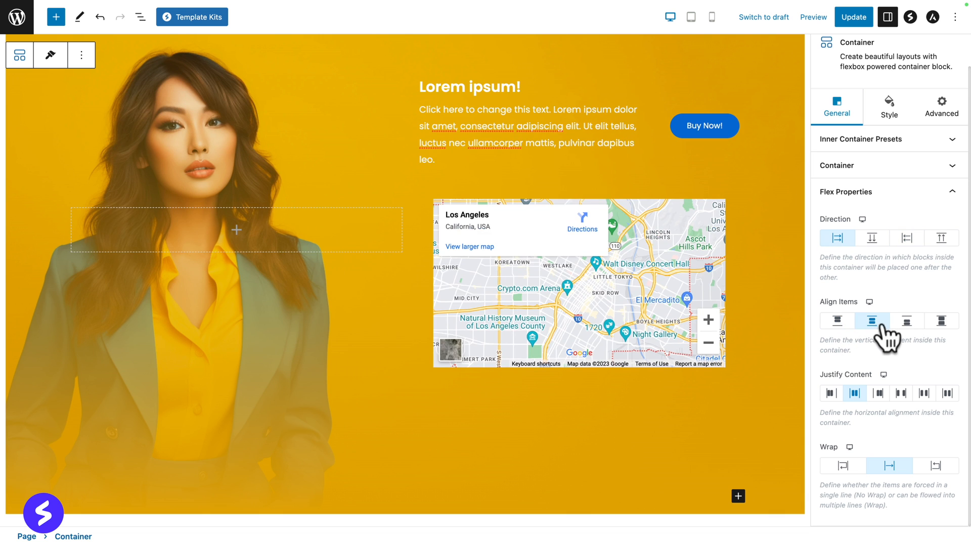
click(907, 324)
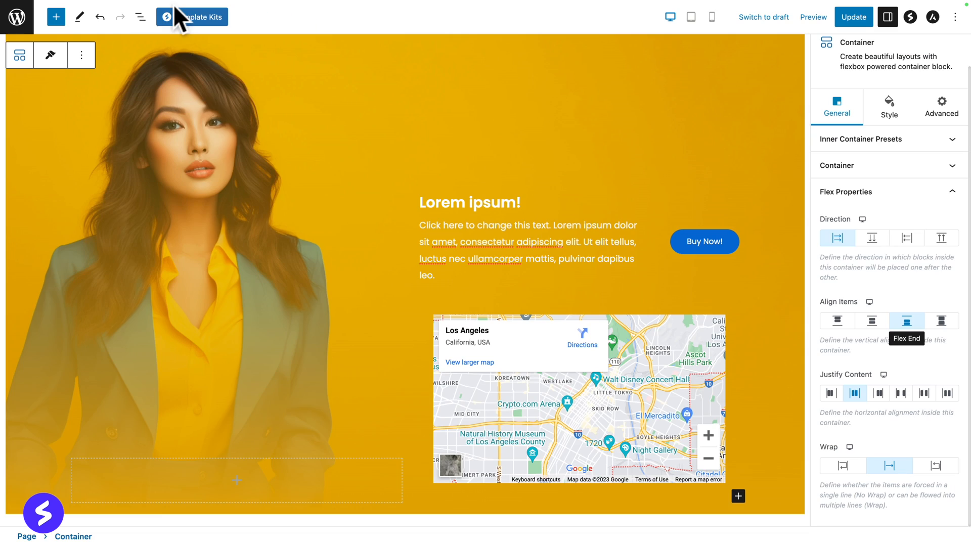
Step: Open the template kits library and browse through its page templates
click(178, 19)
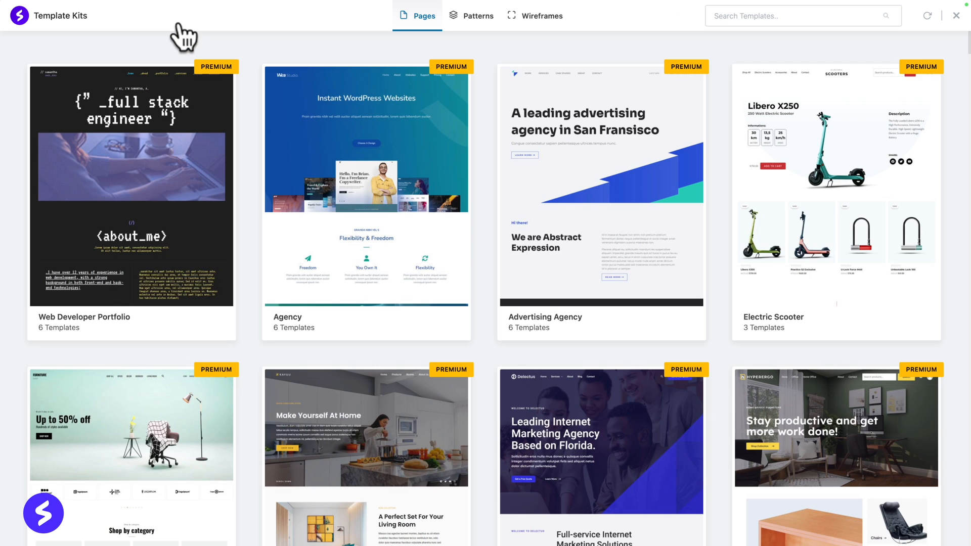
scroll(259, 214, down, 13)
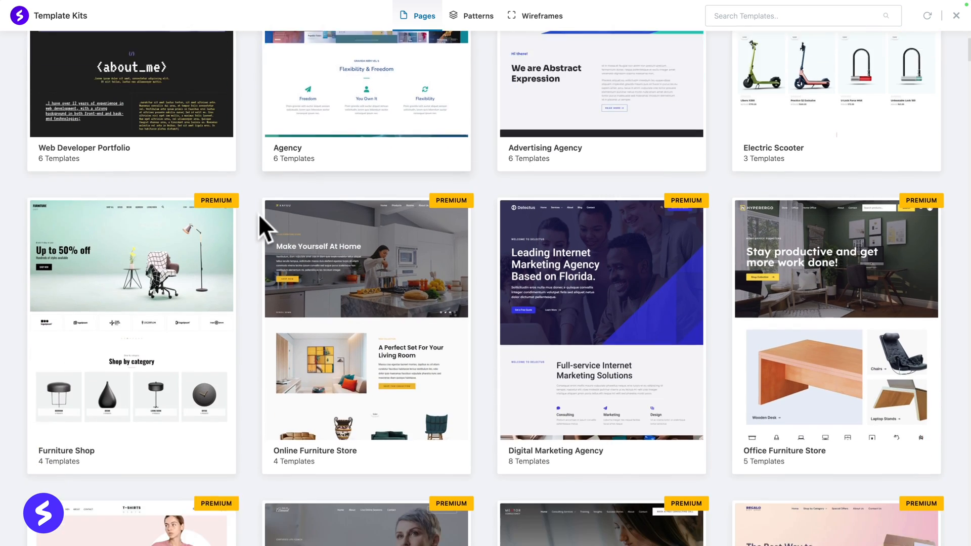
scroll(259, 213, down, 10)
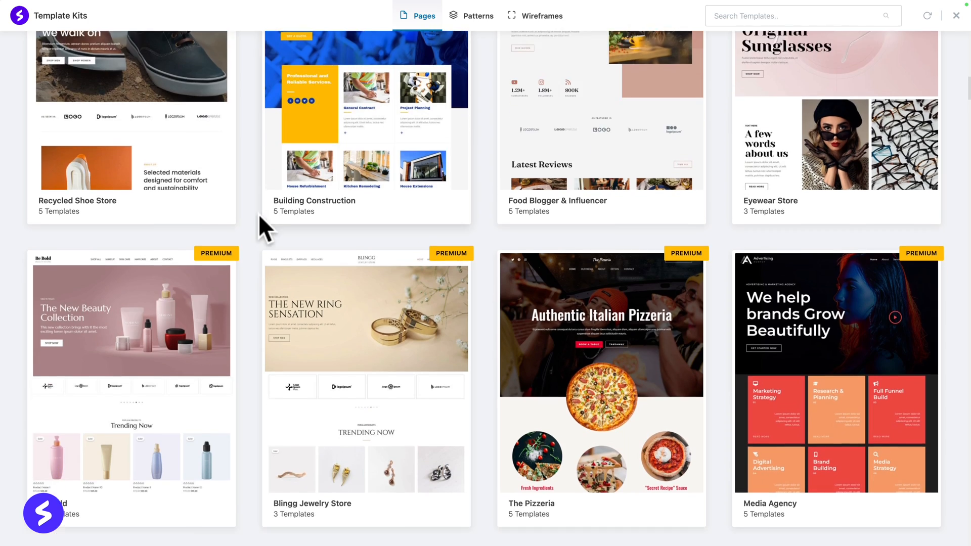
scroll(259, 214, down, 12)
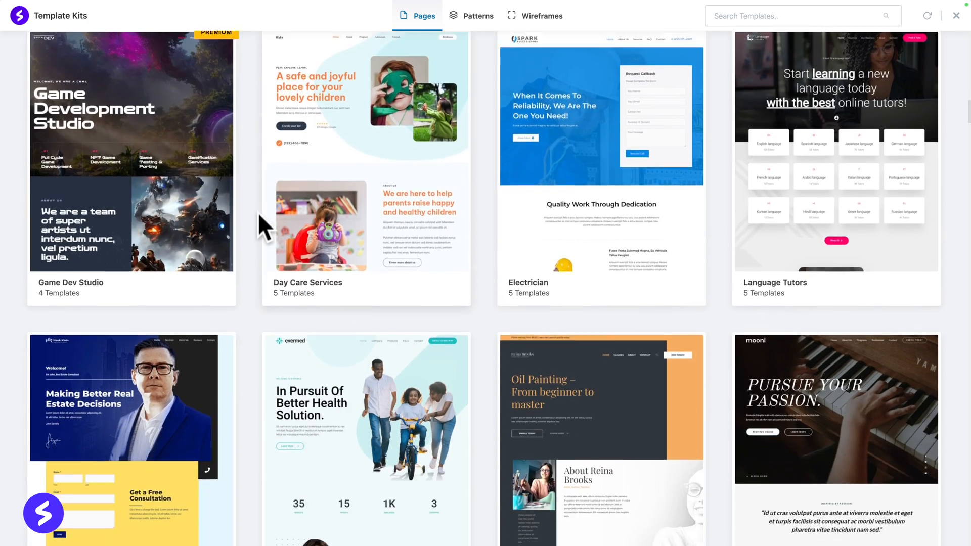
scroll(259, 218, down, 3)
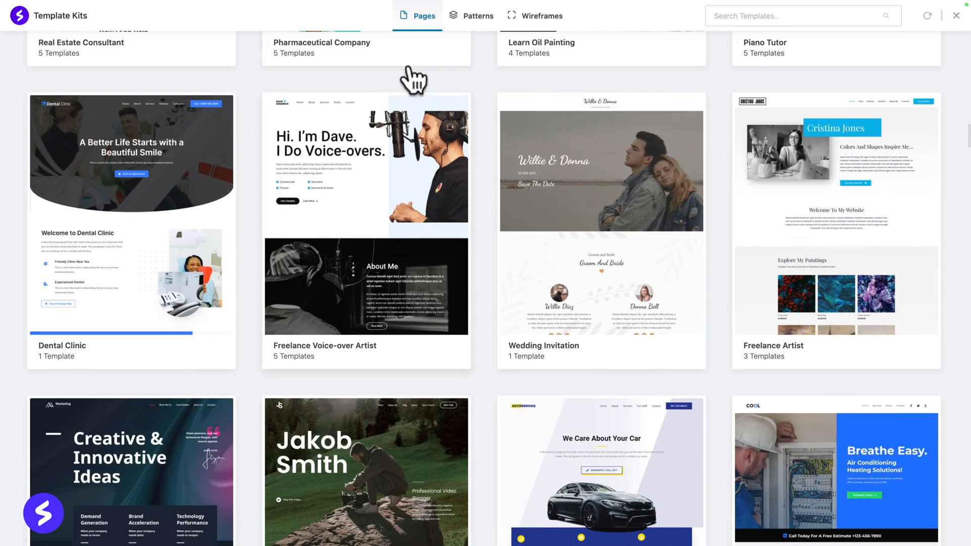
Step: Browse the ready-made patterns in the template kits library and switch to the wireframes
click(474, 17)
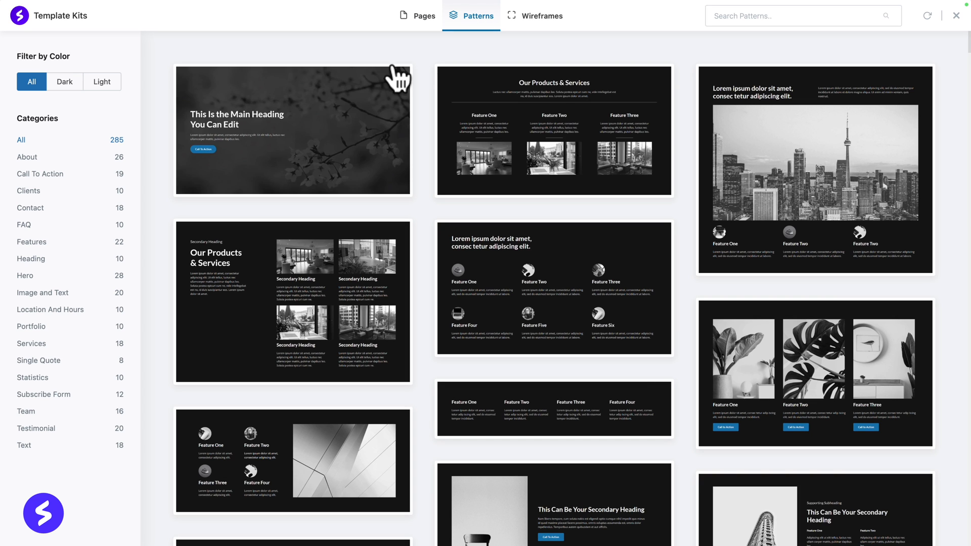
mouse_move(528, 129)
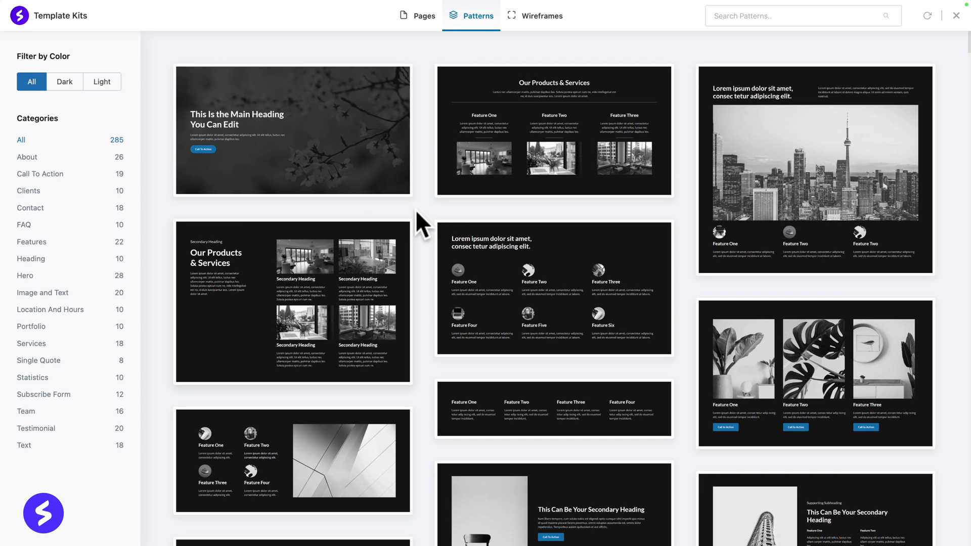
mouse_move(275, 147)
mouse_move(244, 233)
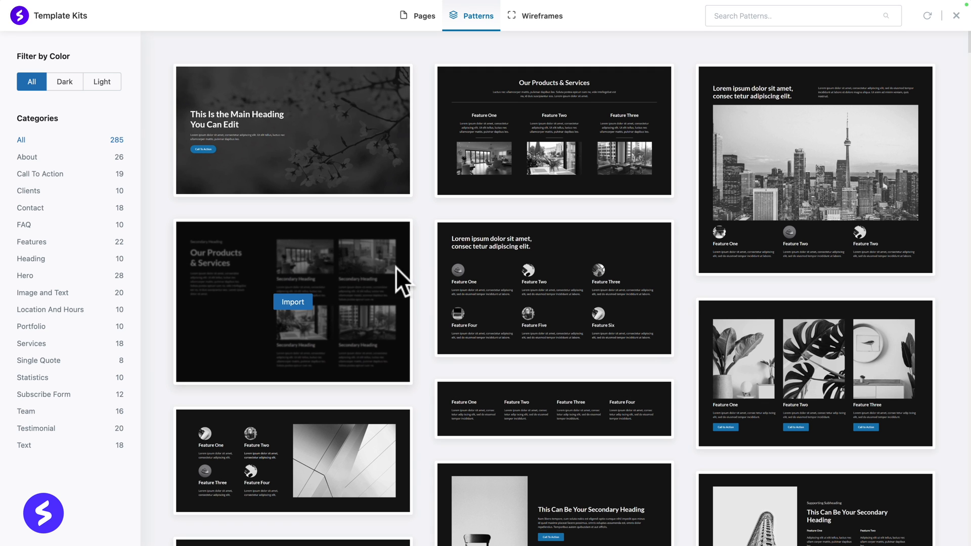
mouse_move(493, 280)
scroll(493, 280, down, 8)
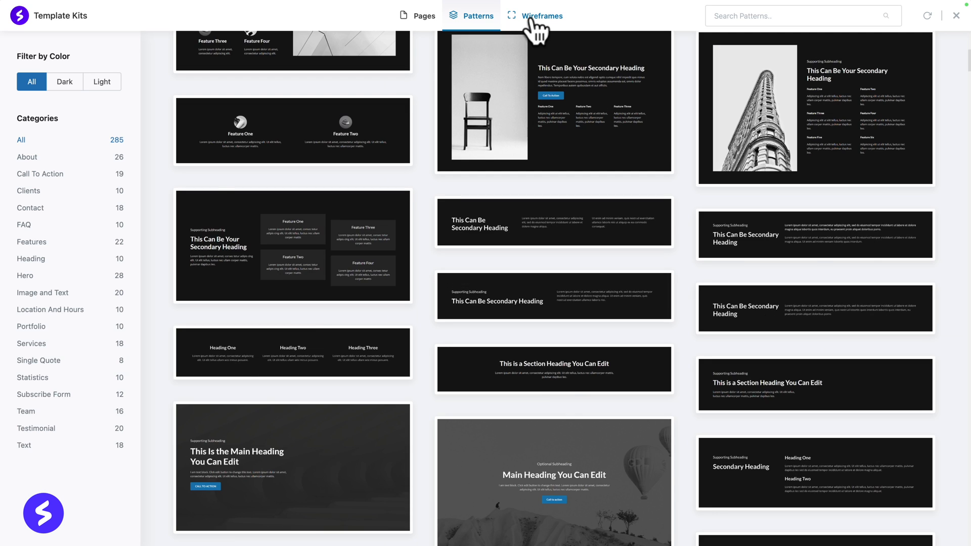
click(530, 22)
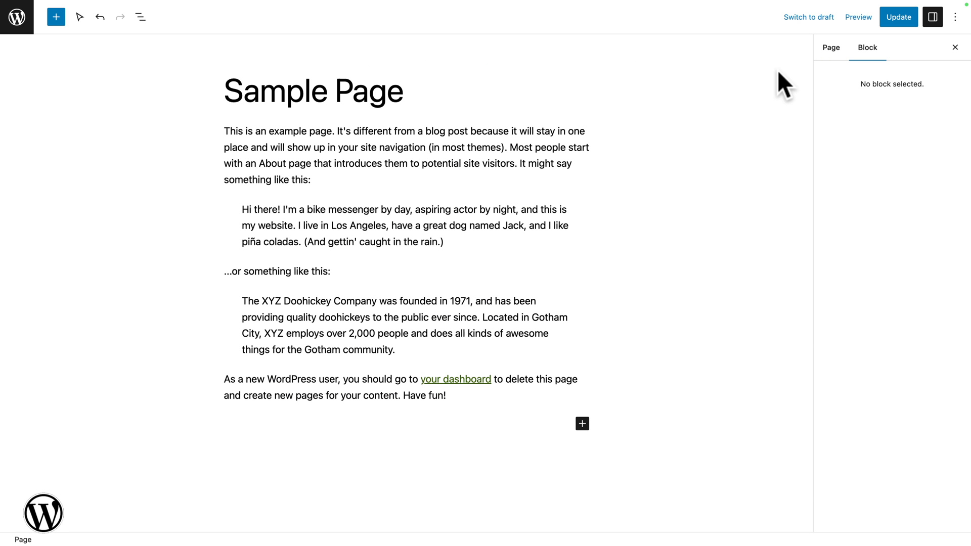
Step: Set the Sample Page's first paragraph to font size XXL while in the mobile preview
click(858, 19)
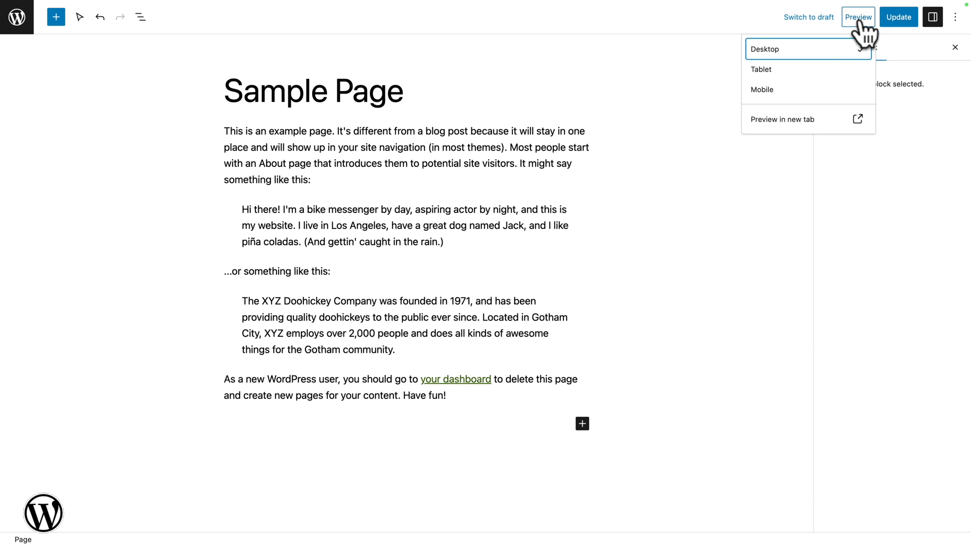
click(763, 90)
click(354, 217)
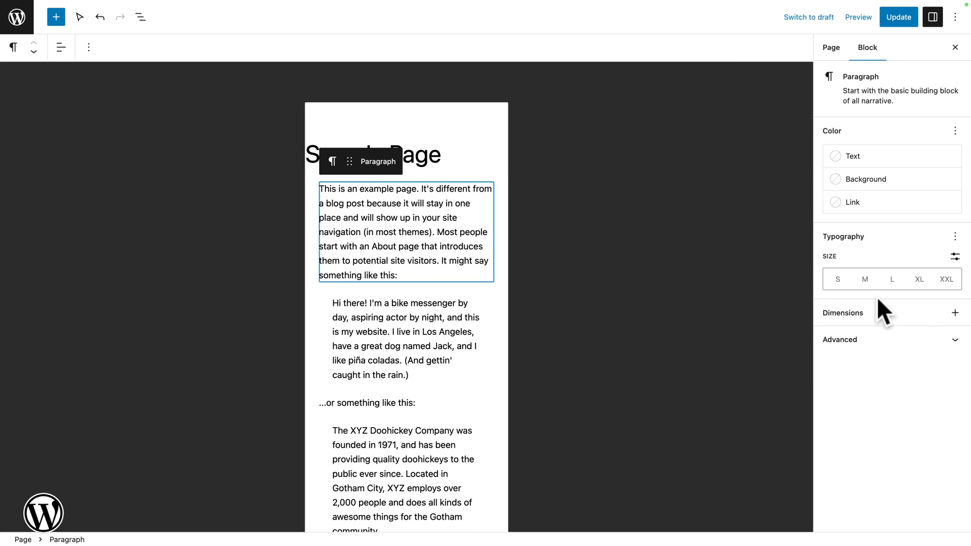
click(947, 280)
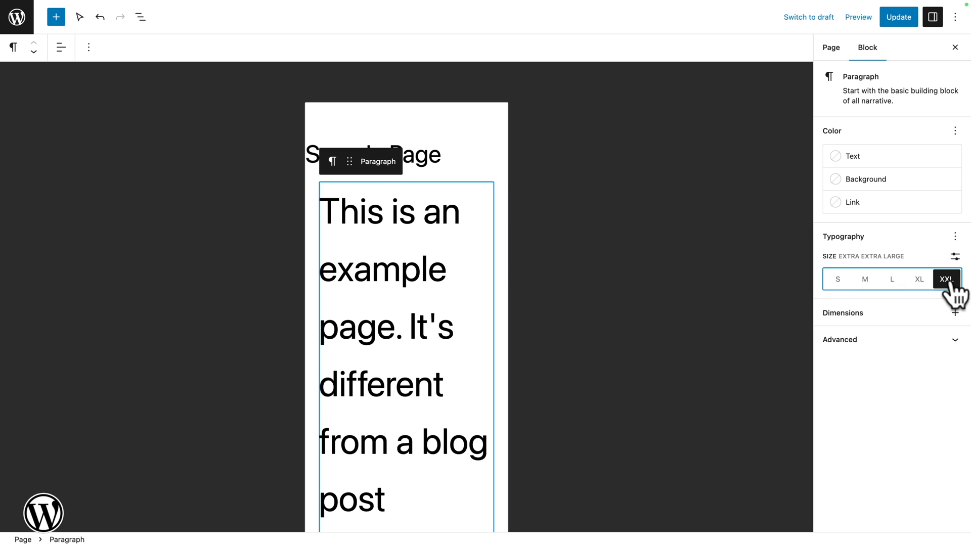
Step: Set the first paragraph's font size to M in the desktop preview, and return to the mobile preview
click(870, 20)
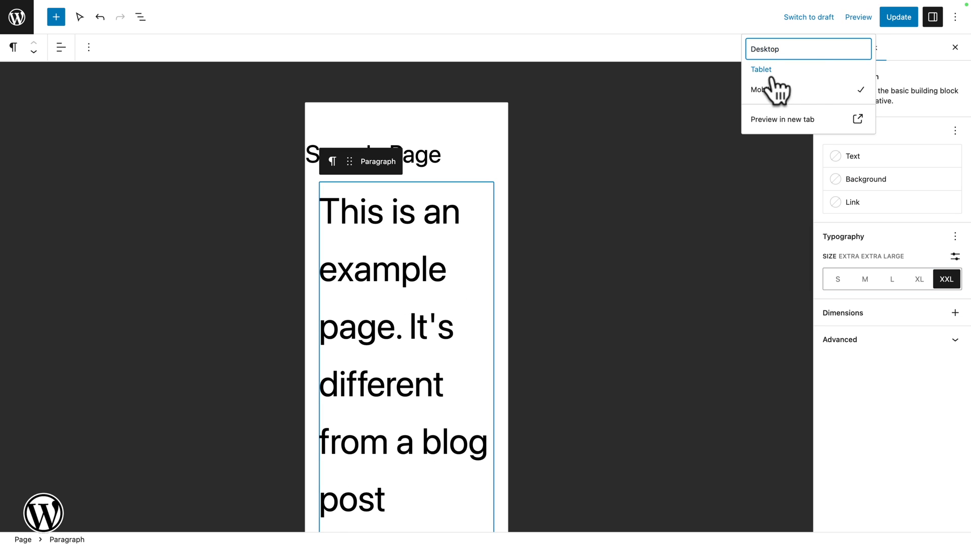
click(764, 49)
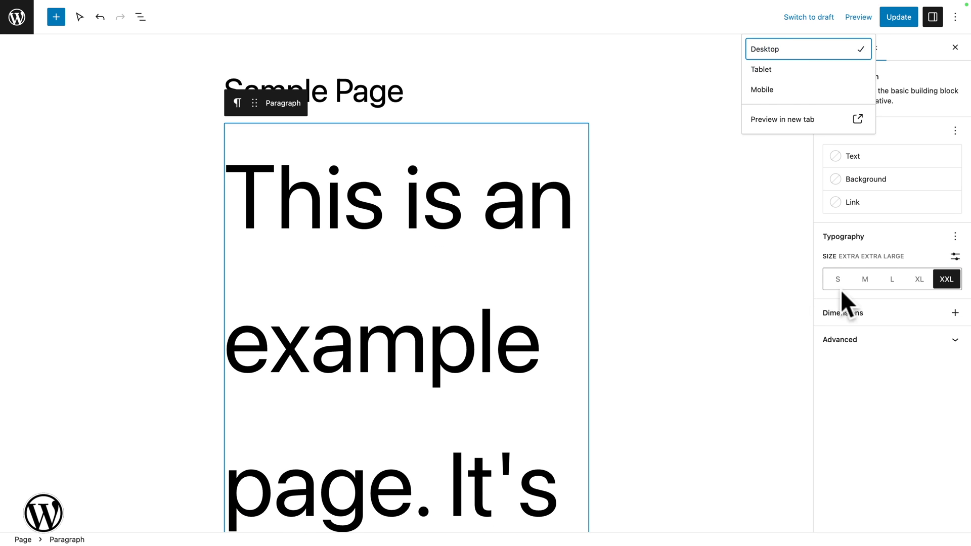
click(865, 284)
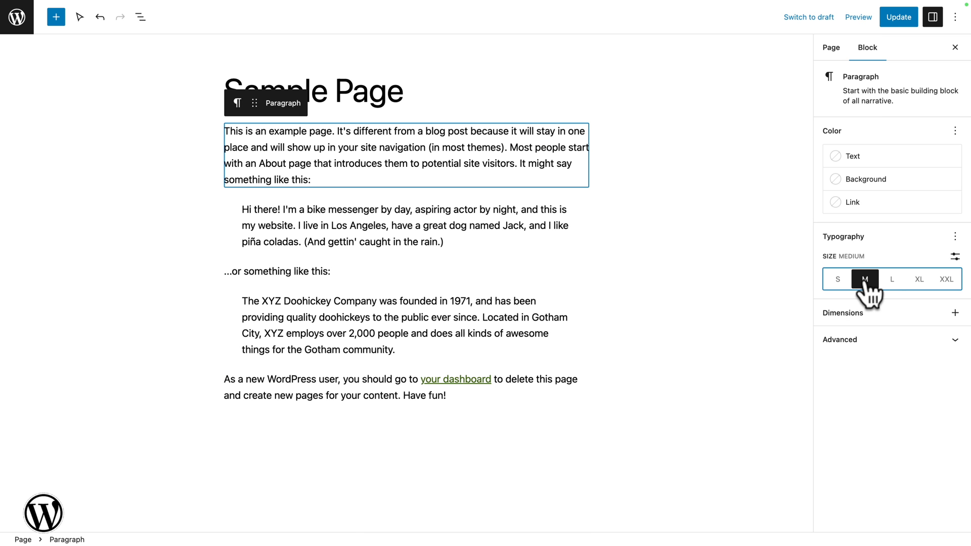
click(862, 20)
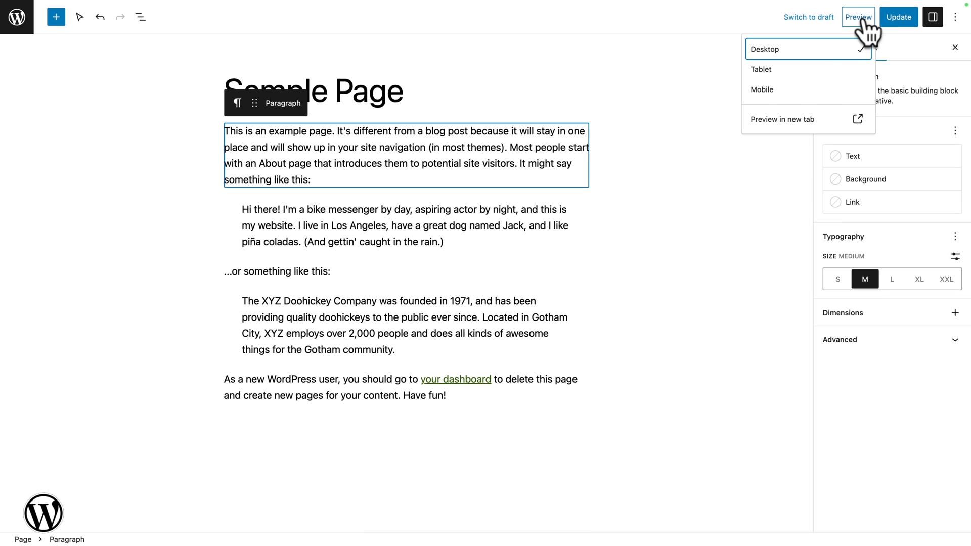
click(776, 90)
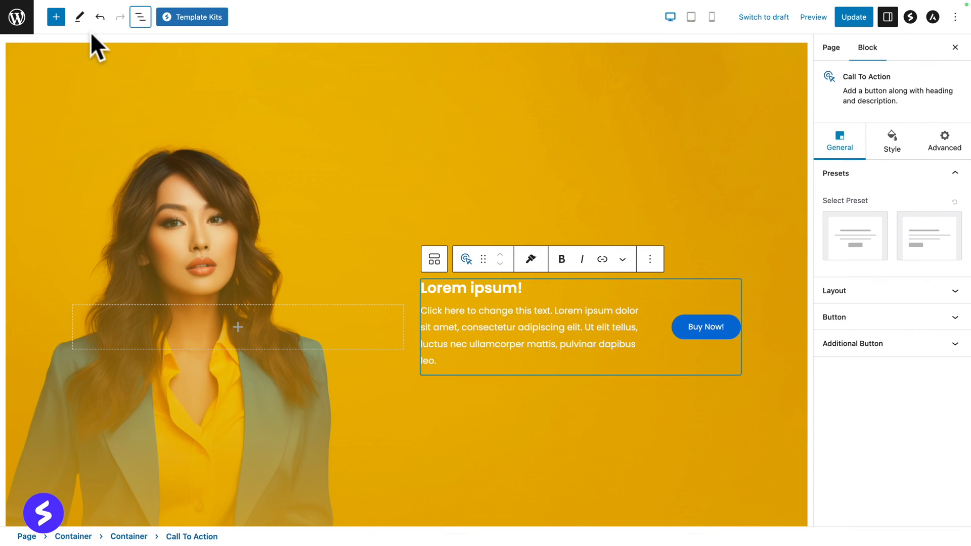
Step: Add a Spectra Heading block below the call to action and check it in the tablet and mobile previews
click(57, 18)
click(94, 147)
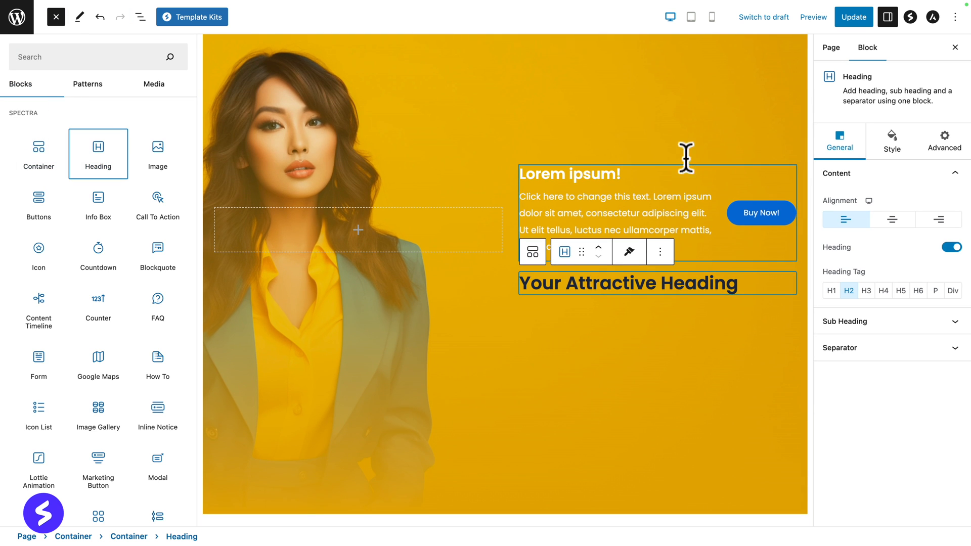
click(692, 18)
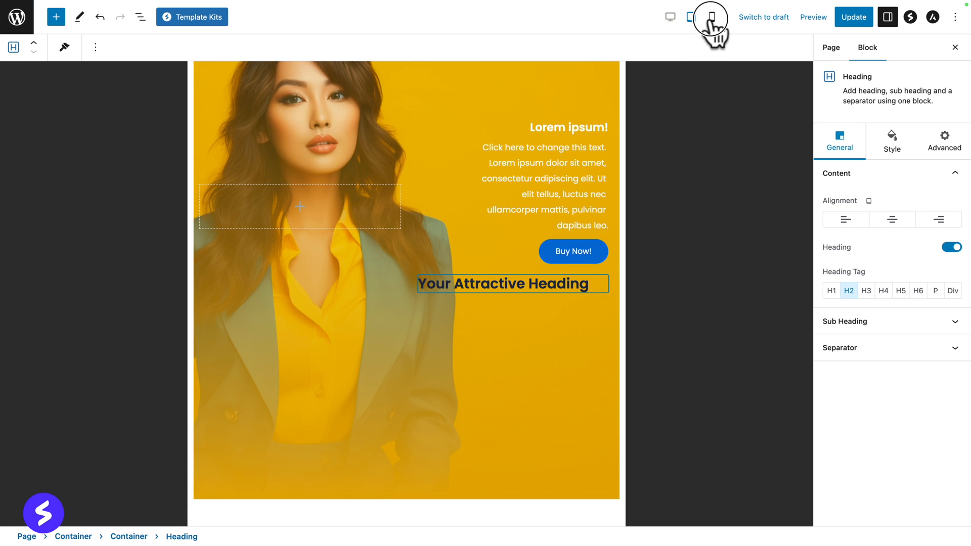
click(712, 19)
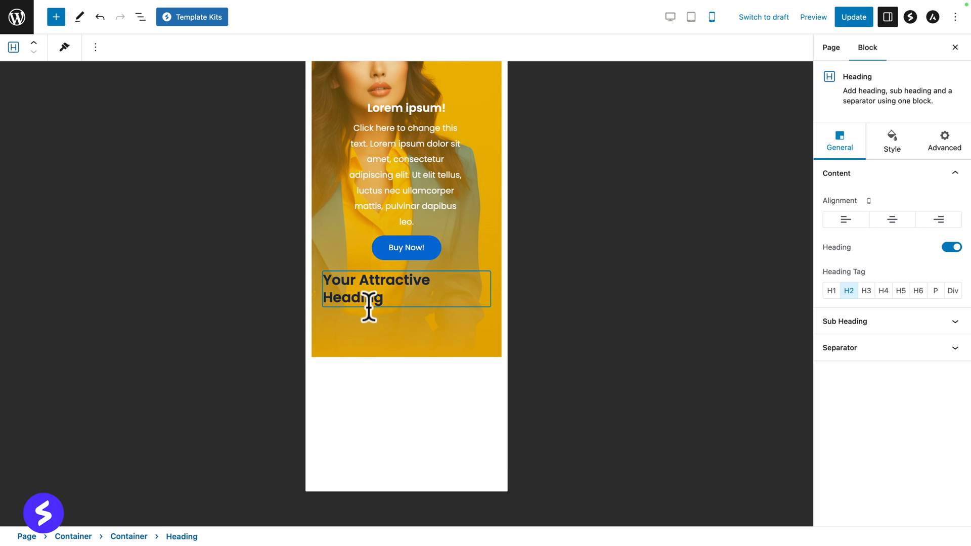
Step: Set the Spectra heading's font size to 12 px and centre its alignment in the mobile preview
click(890, 144)
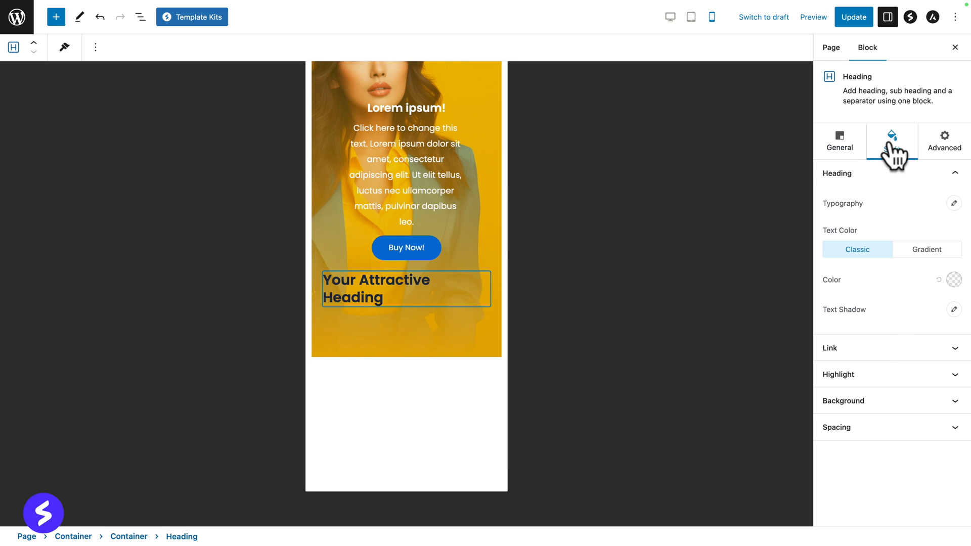
click(952, 203)
click(930, 280)
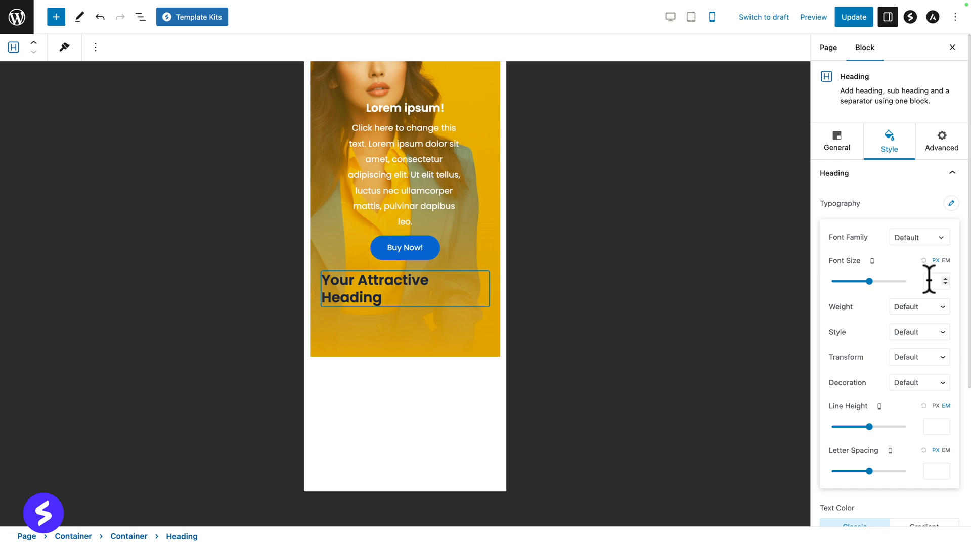
text(12)
click(838, 145)
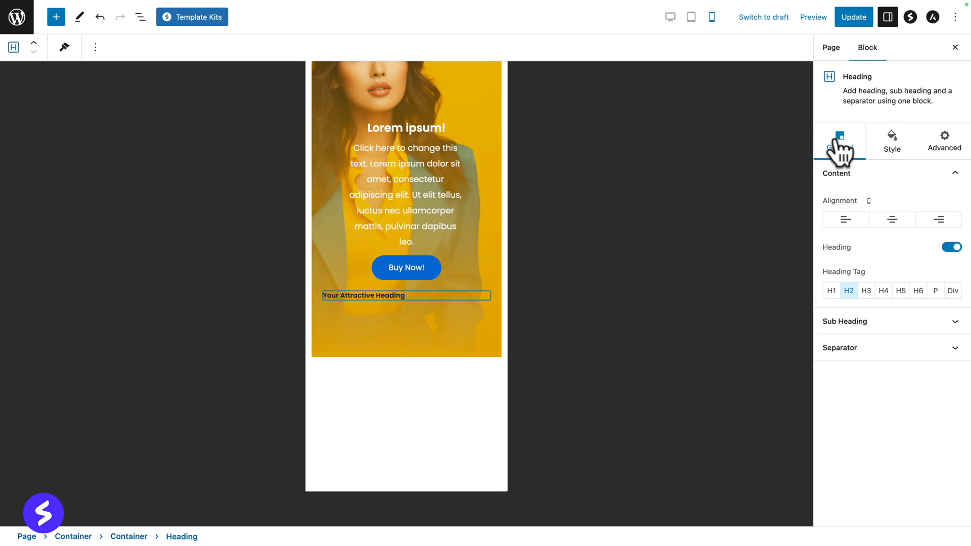
click(892, 219)
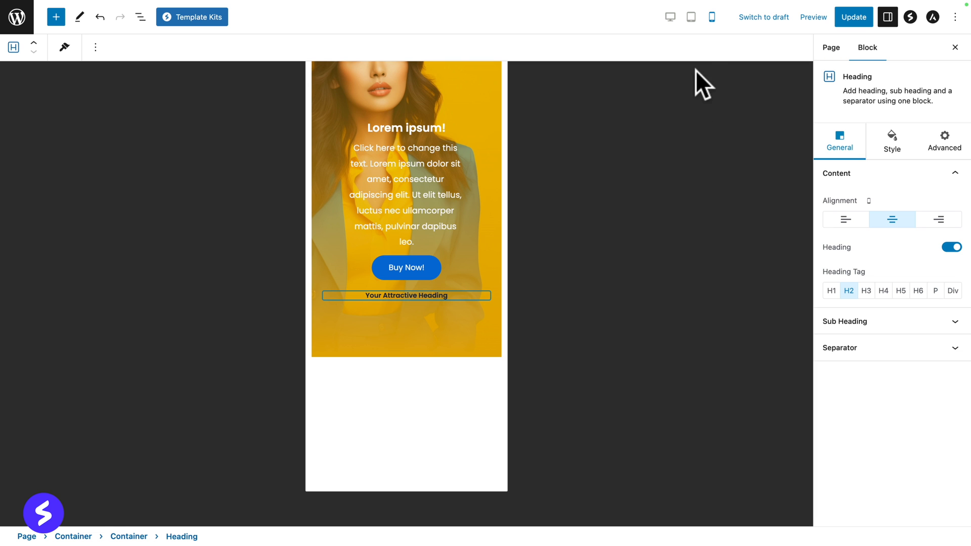
Step: Check the heading's size and alignment in the tablet and desktop previews, and return to the mobile preview
click(691, 17)
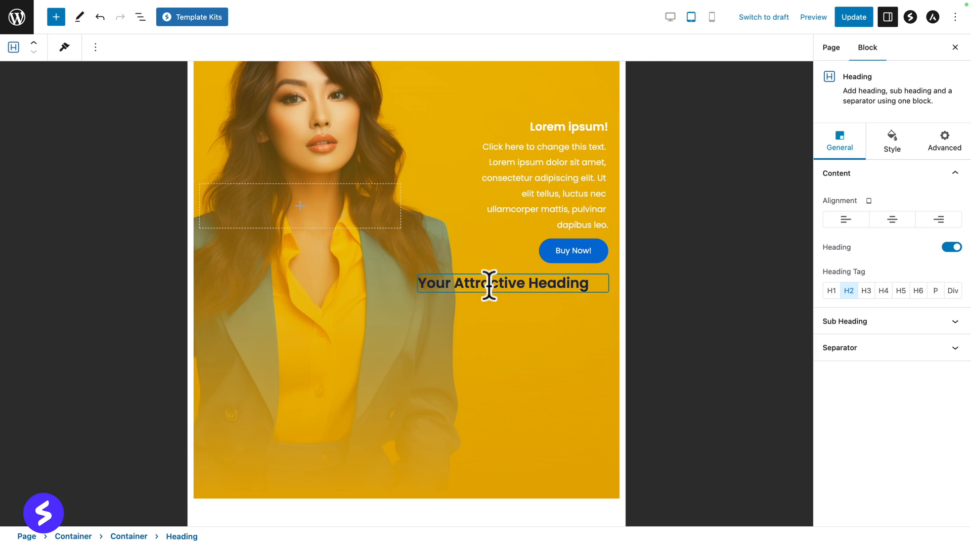
click(670, 19)
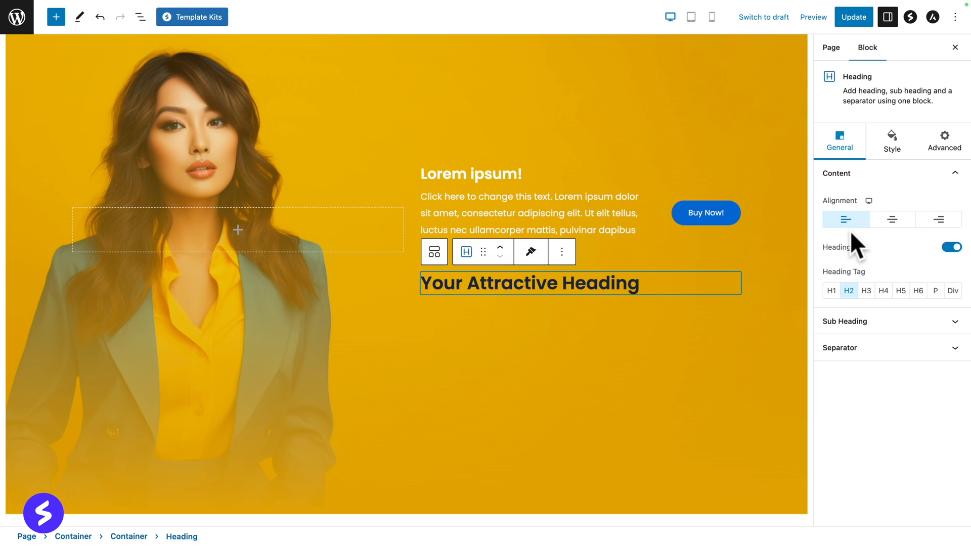
click(712, 17)
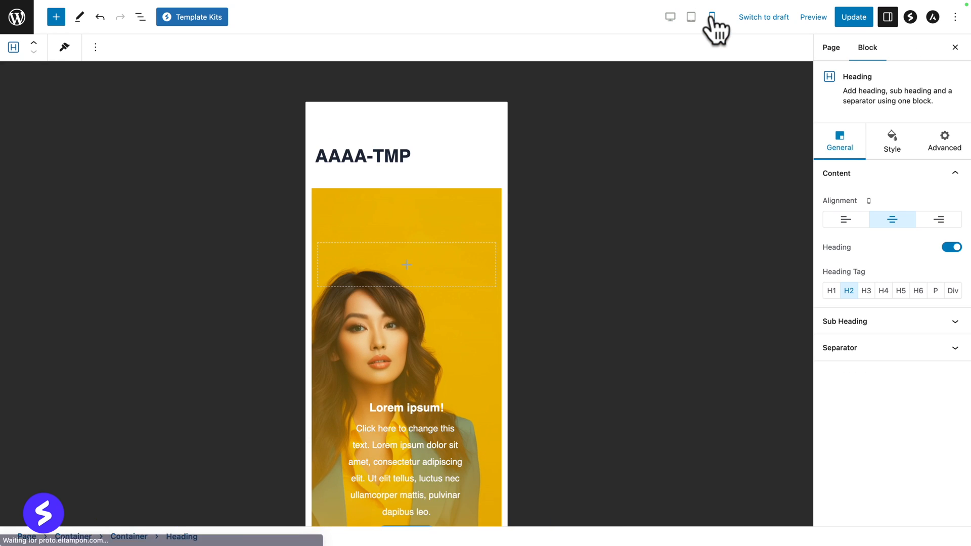
scroll(266, 261, down, 5)
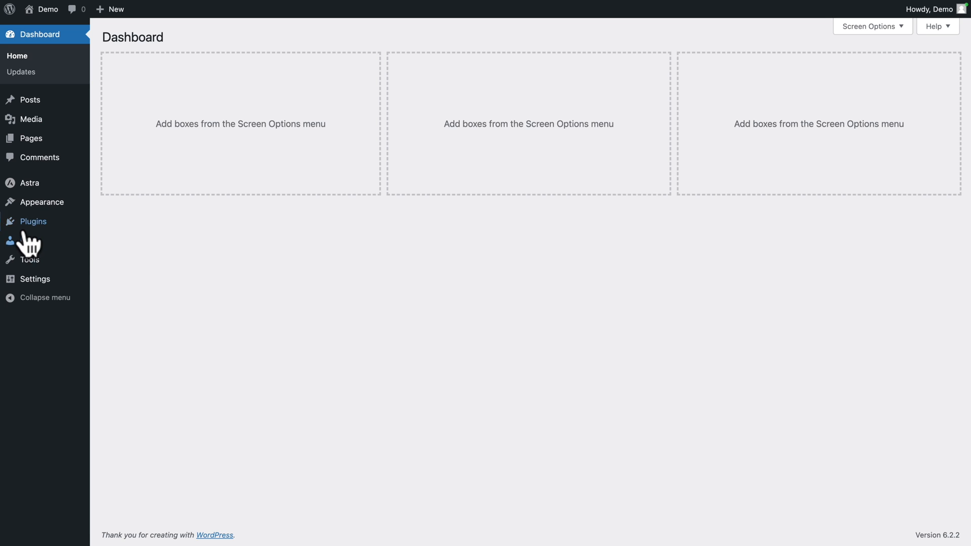
Step: Search the plugin directory for "spectra" and install the Spectra – WordPress Gutenberg Blocks plugin
mouse_move(25, 229)
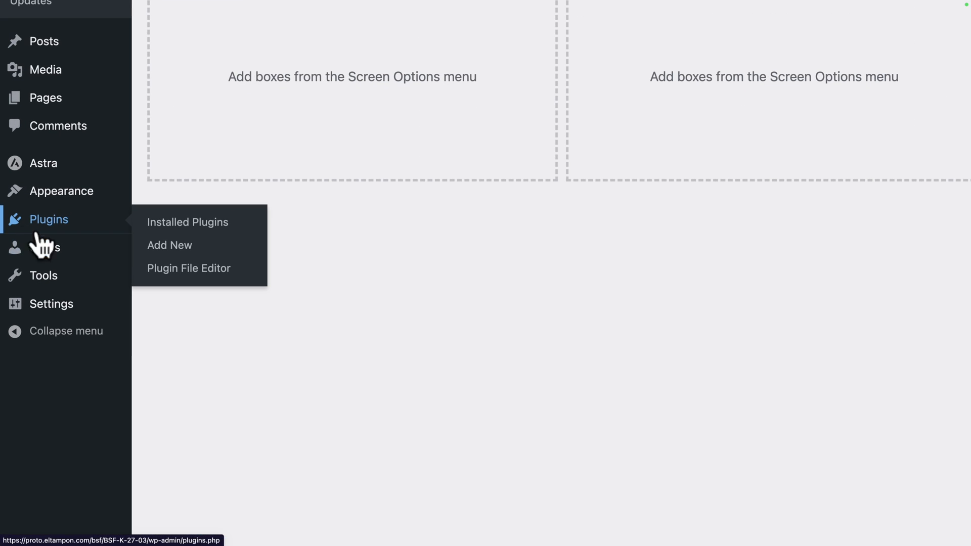
click(174, 247)
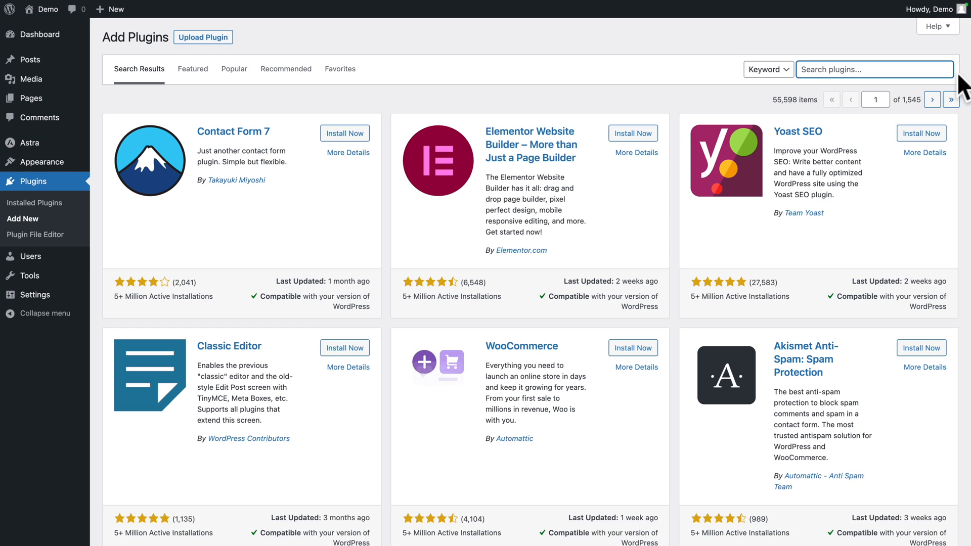
text(spectra)
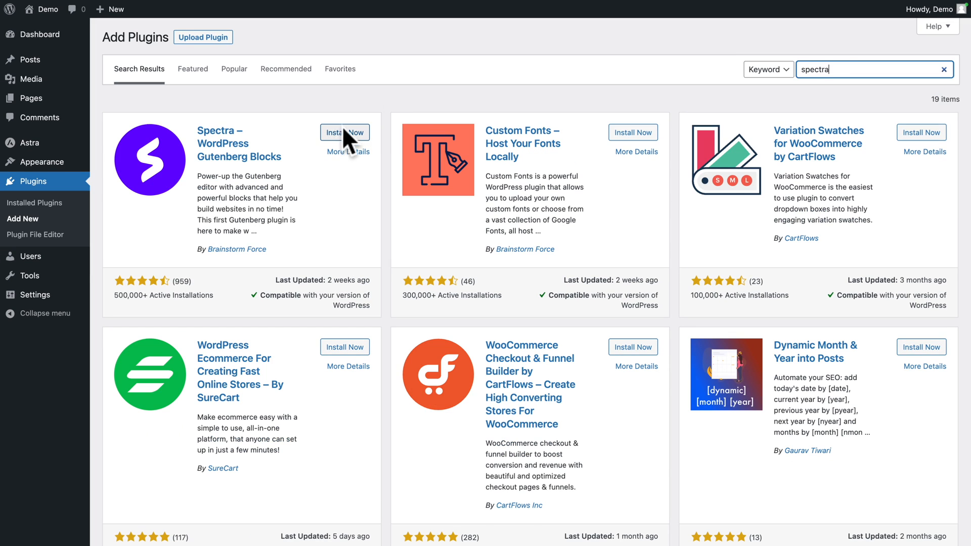
click(344, 132)
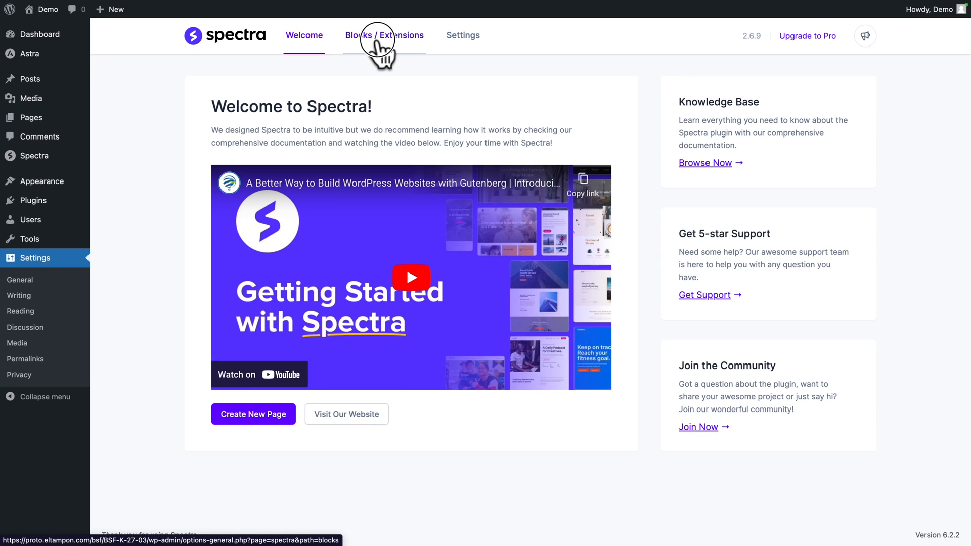
Step: Deactivate and reactivate the Content Timeline block in Spectra's list of blocks and extensions
click(379, 44)
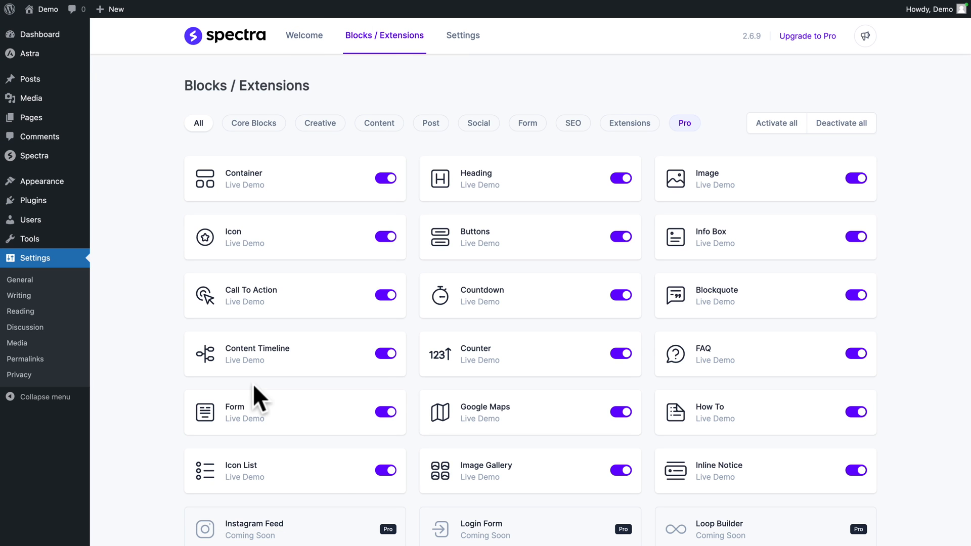
click(387, 354)
click(385, 357)
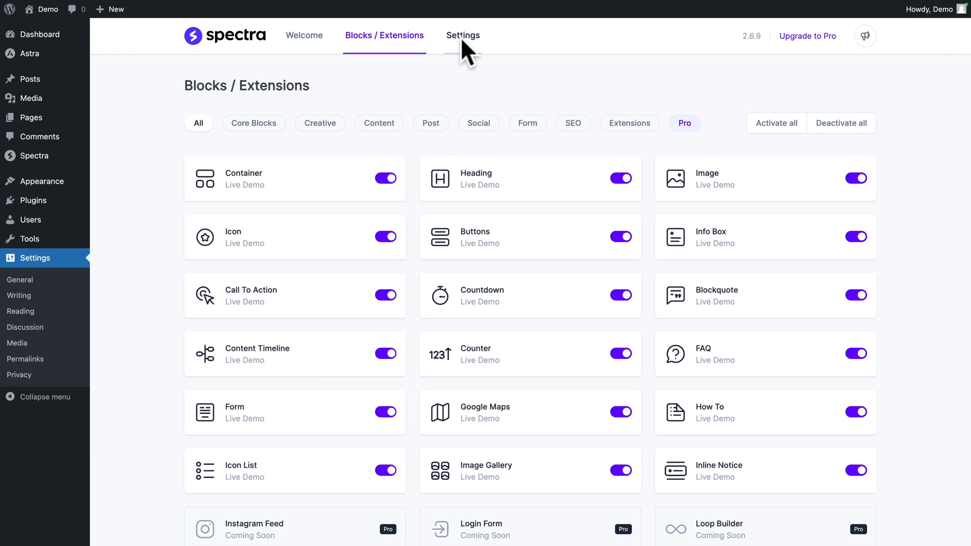
Step: Examine the editor options in Spectra's settings, from the default content width to the Custom CSS and Collapse Panels options
click(461, 39)
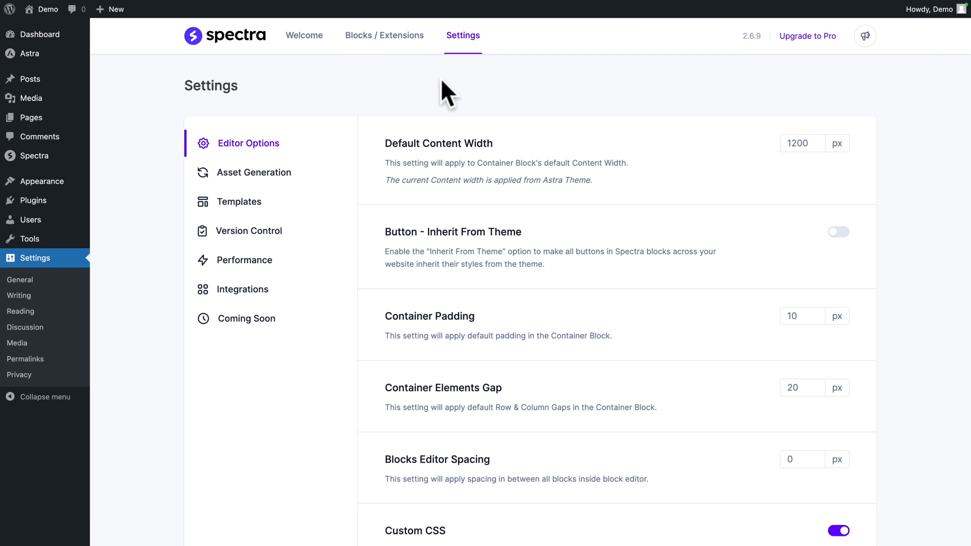
scroll(356, 182, down, 1)
scroll(350, 170, down, 3)
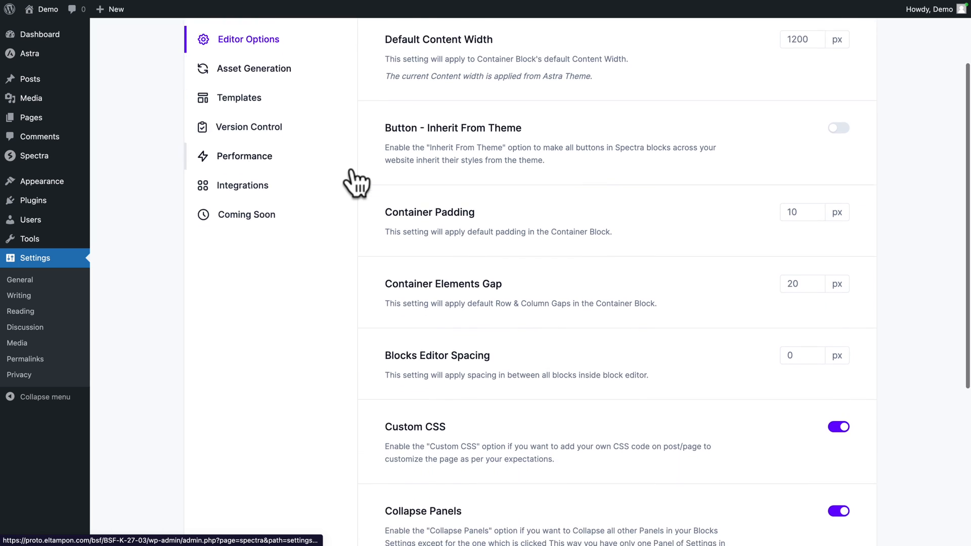
scroll(351, 170, up, 1)
scroll(351, 167, up, 3)
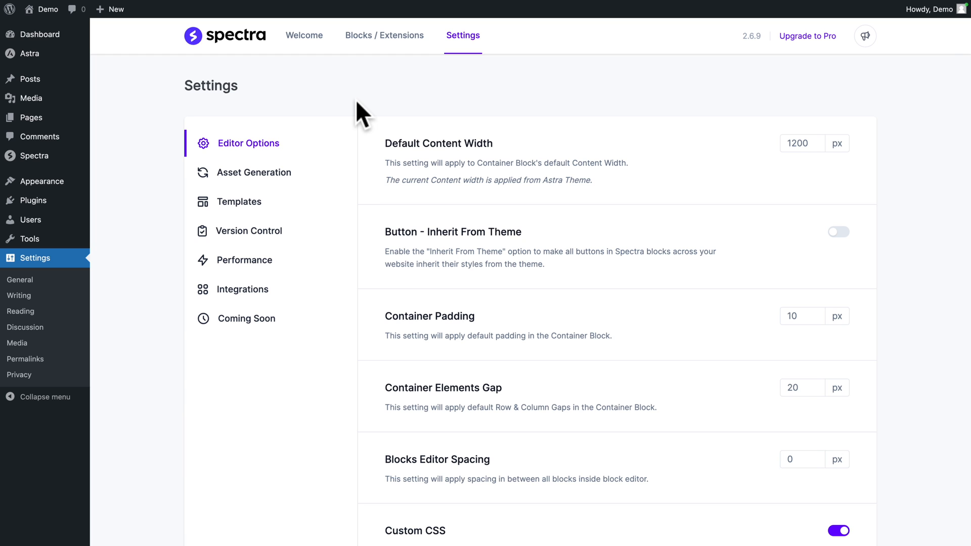
Step: Create a new page titled "My Page A" and hide its title
mouse_move(44, 121)
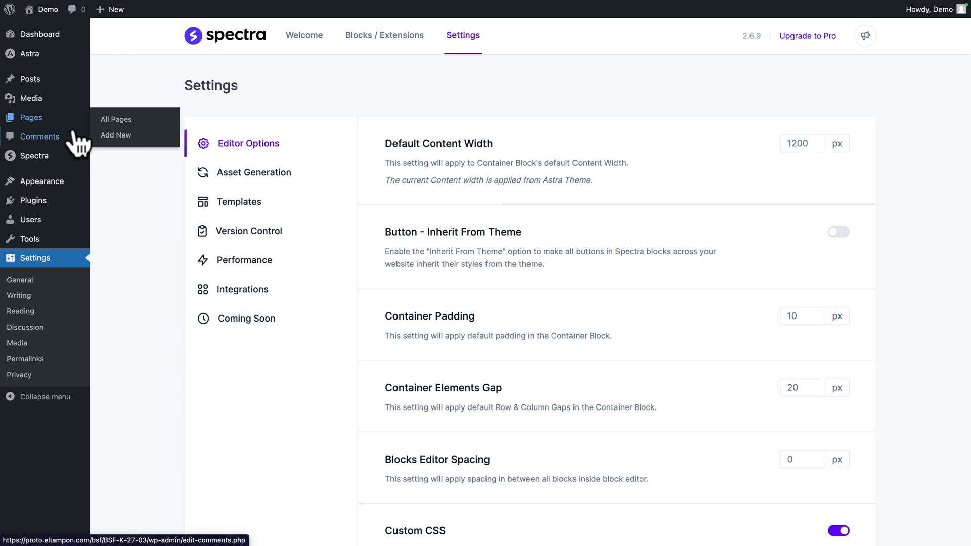
click(115, 136)
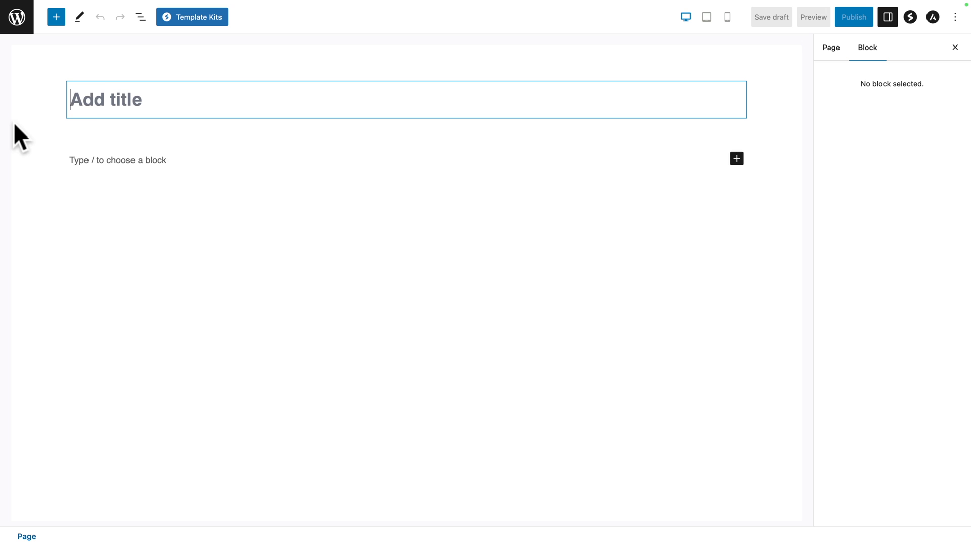
text(My Page A)
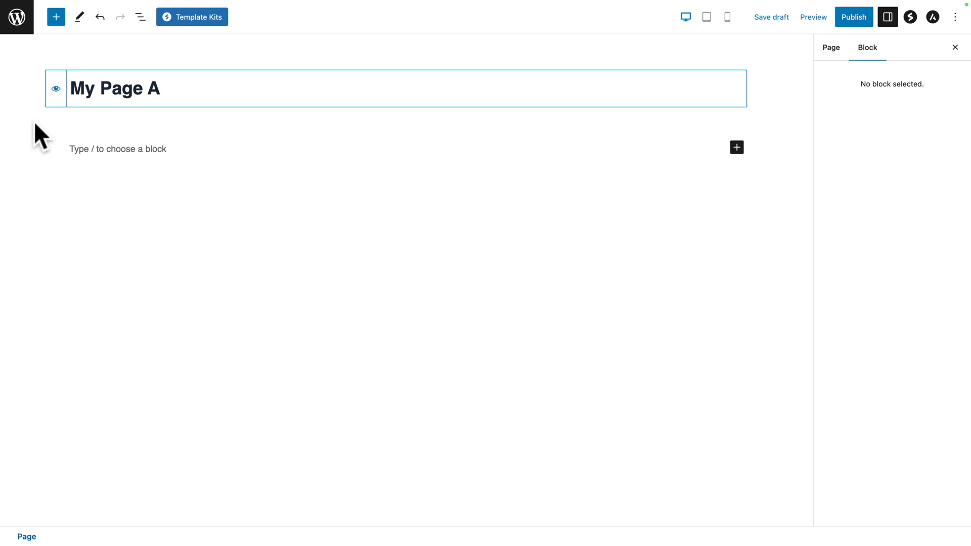
click(54, 92)
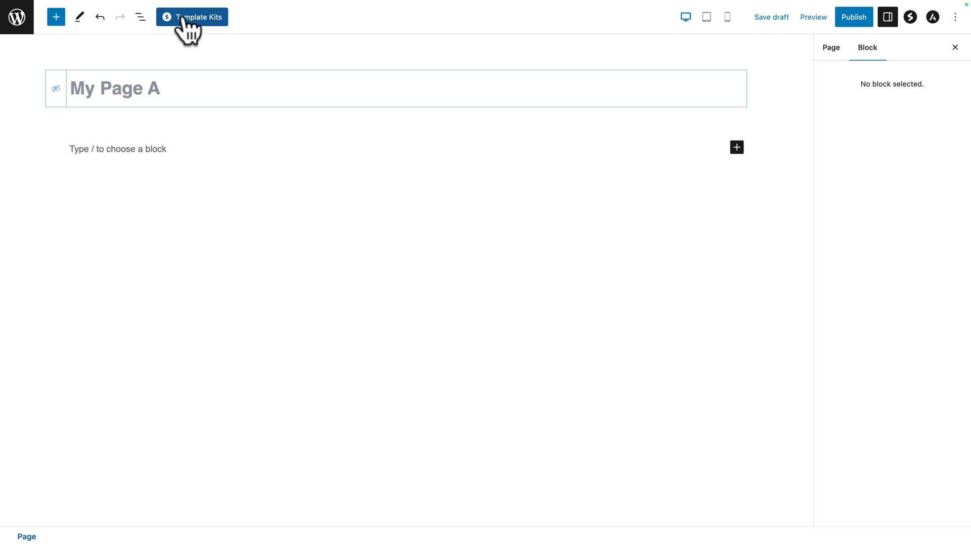
Step: Import the Home page template of the Cycle Shop template kit into the page, skipping its dynamic content
click(184, 19)
scroll(397, 289, down, 10)
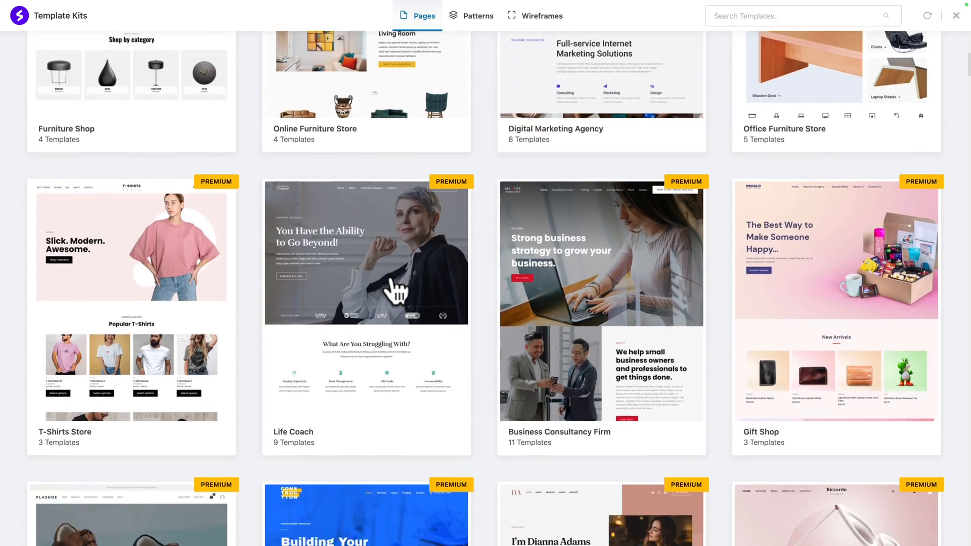
scroll(396, 290, down, 20)
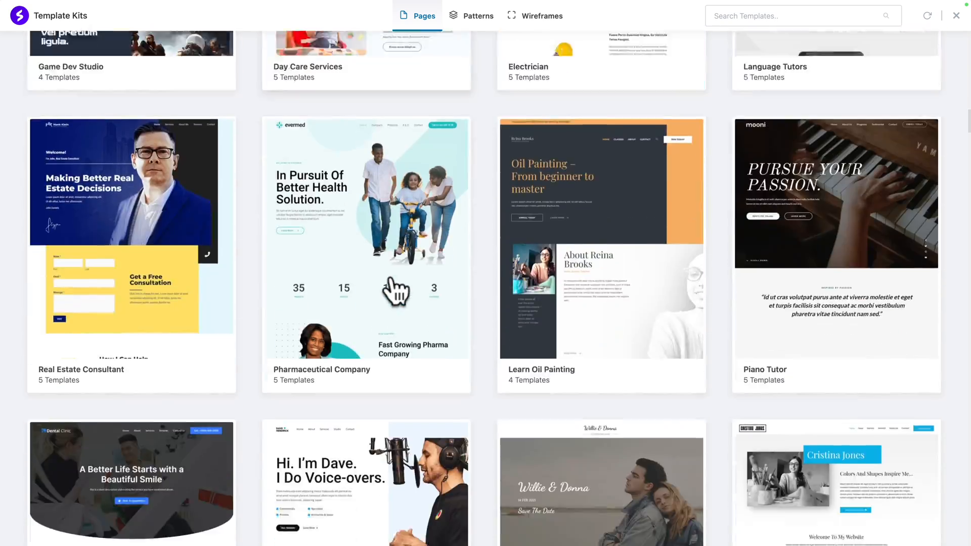
scroll(396, 291, down, 20)
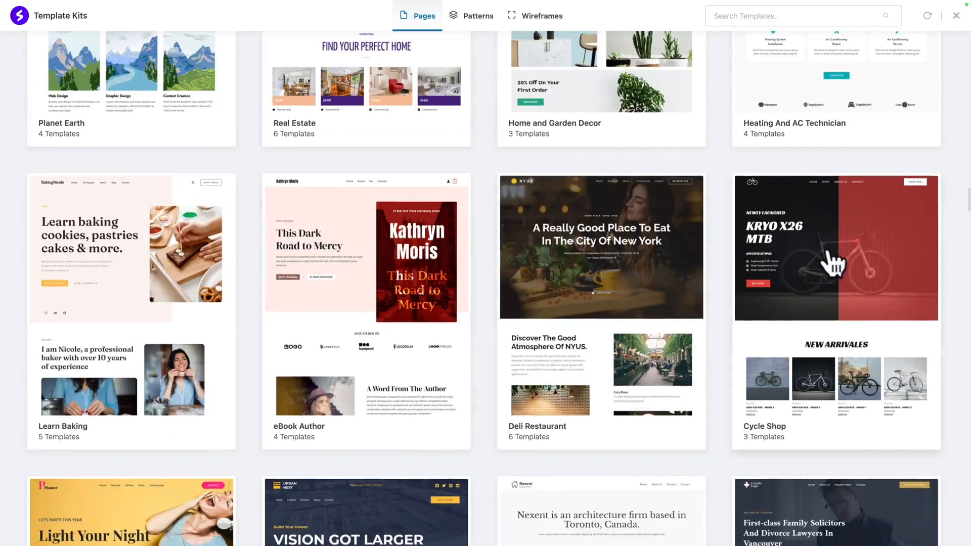
click(832, 263)
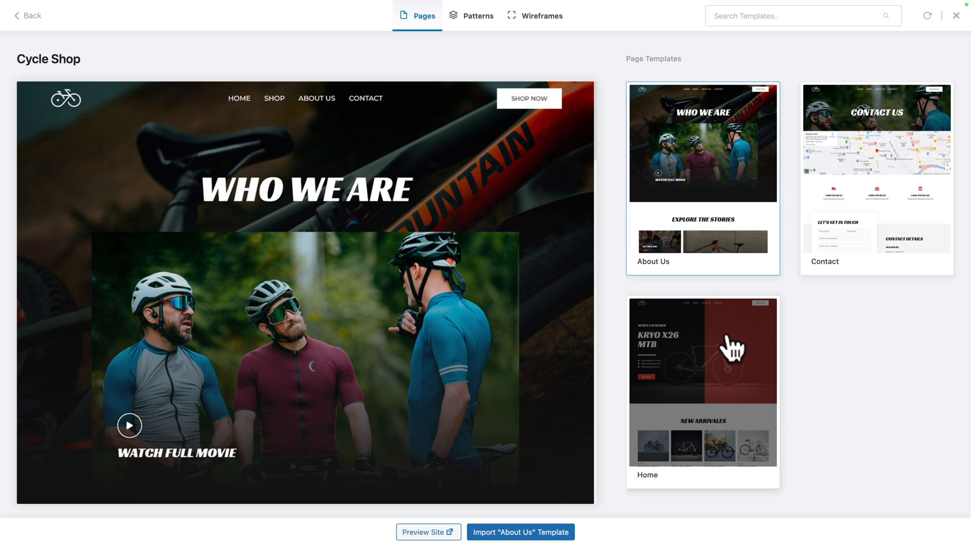
click(689, 363)
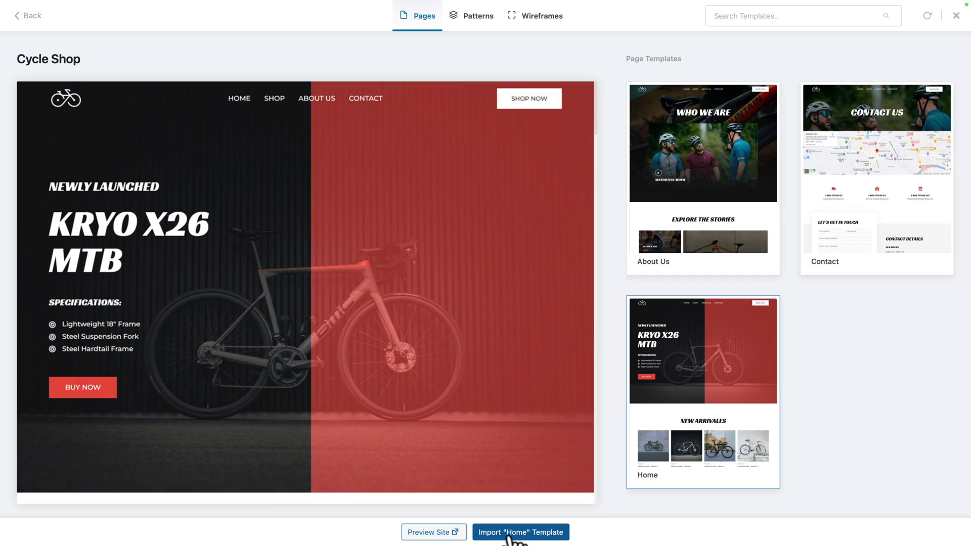
click(508, 534)
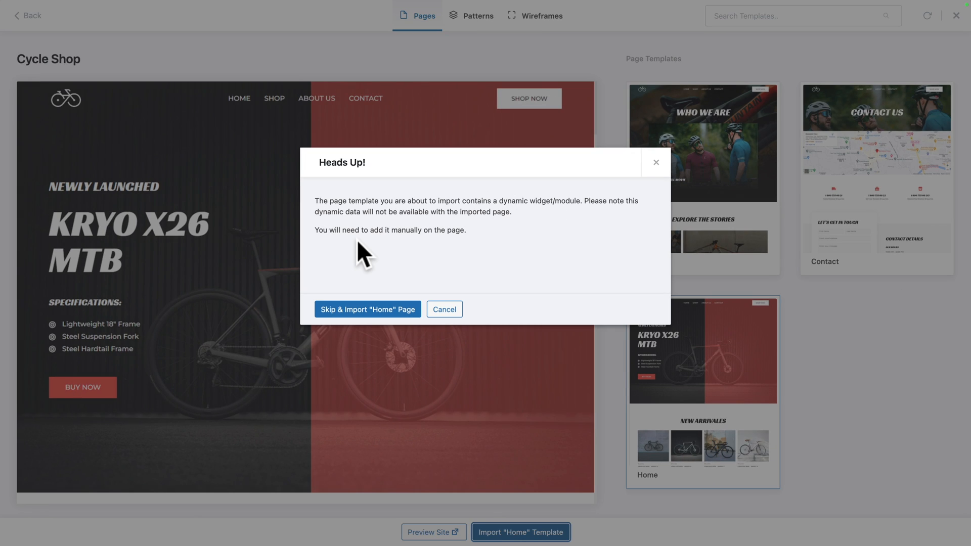
click(332, 316)
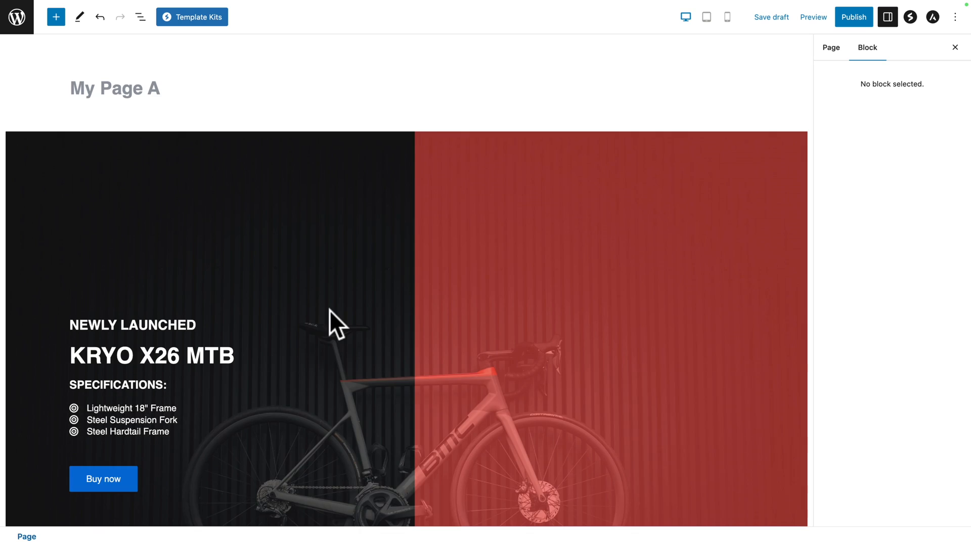
Step: Examine the imported page's sections by selecting its top-level containers one after another in the List View, and return to the first
scroll(330, 311, down, 2)
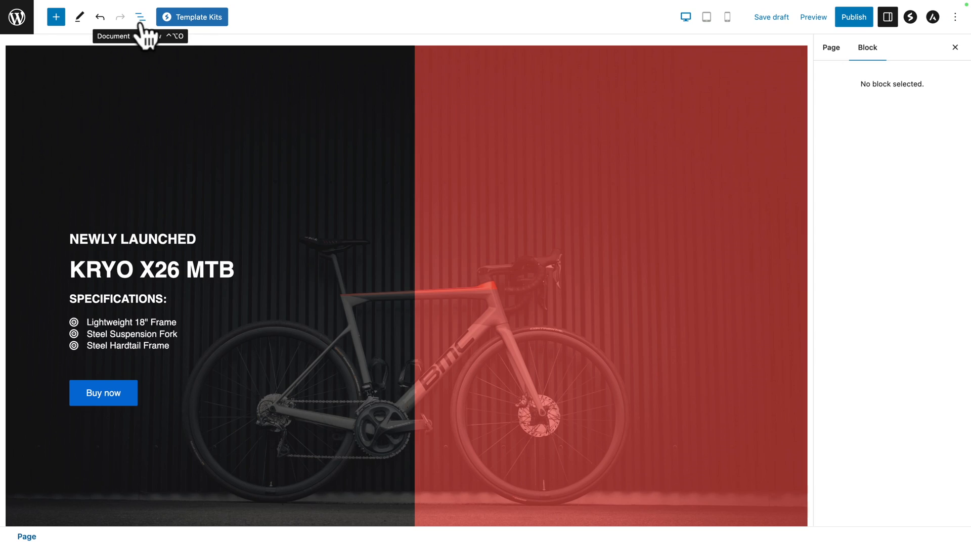
click(140, 16)
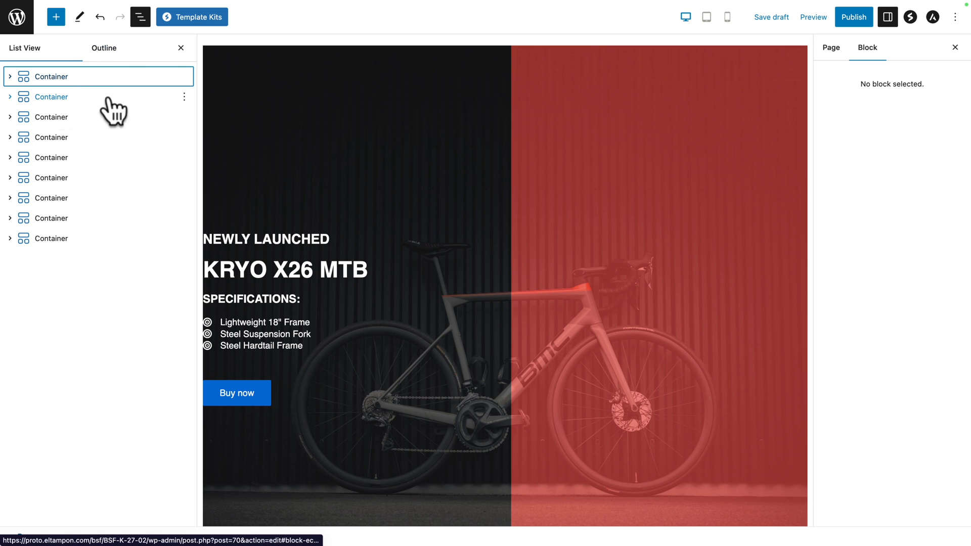
click(38, 80)
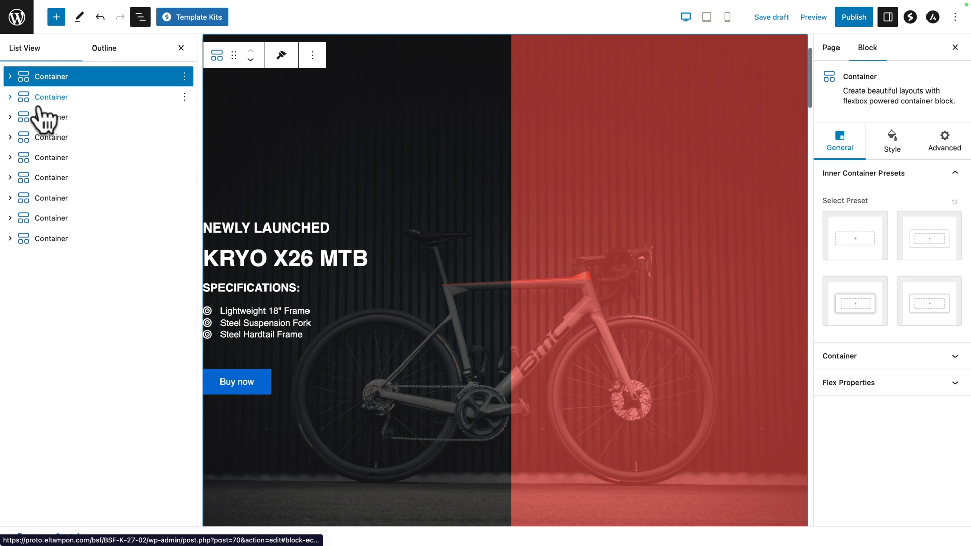
click(39, 104)
click(40, 123)
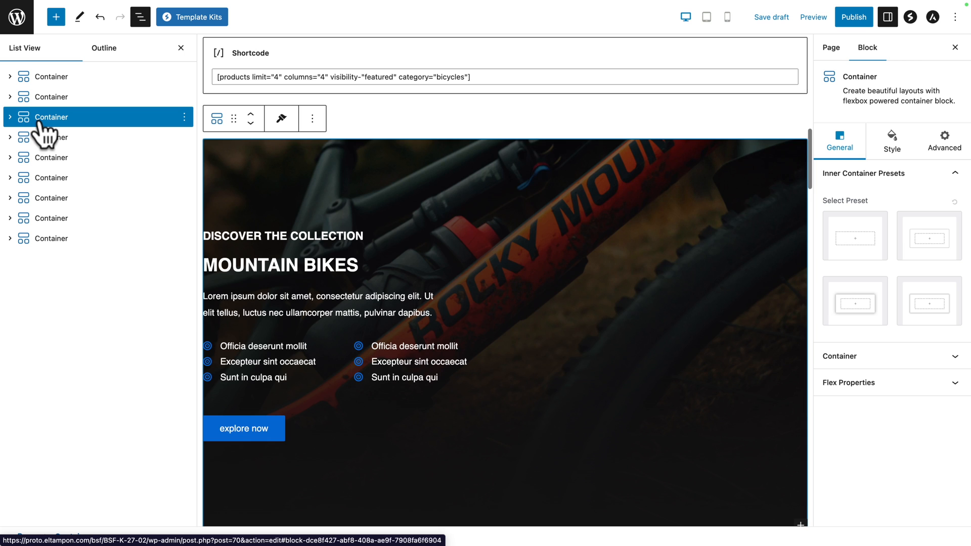
click(43, 141)
click(43, 160)
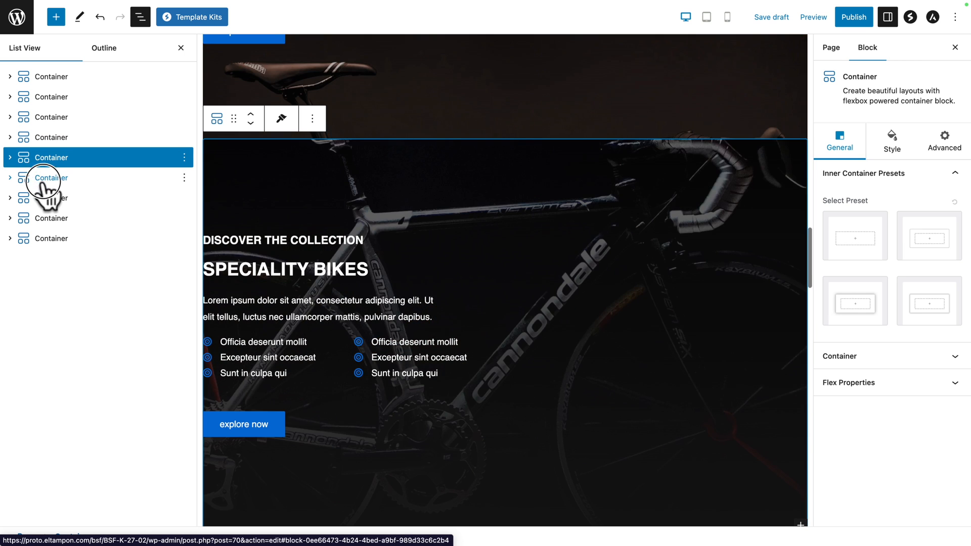
click(43, 180)
click(44, 199)
click(44, 218)
click(45, 238)
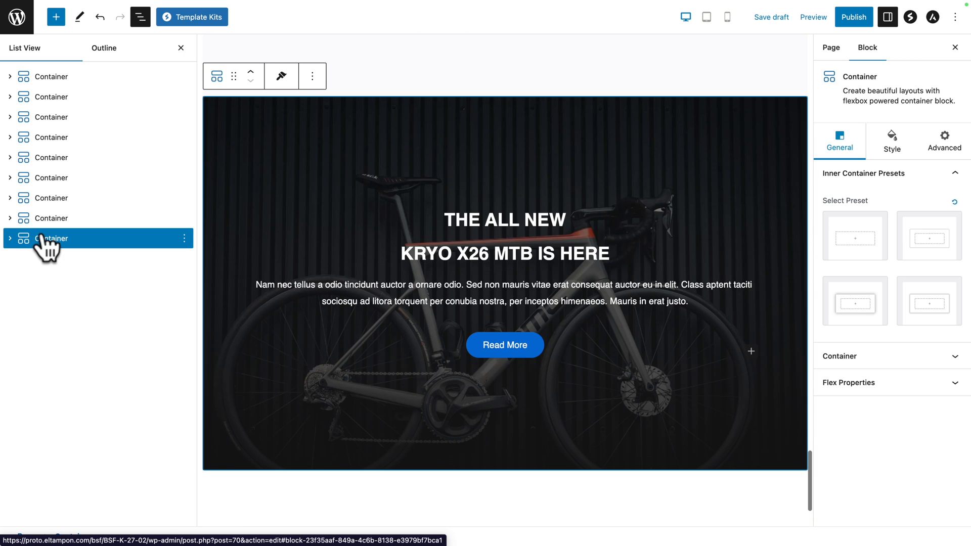
click(46, 76)
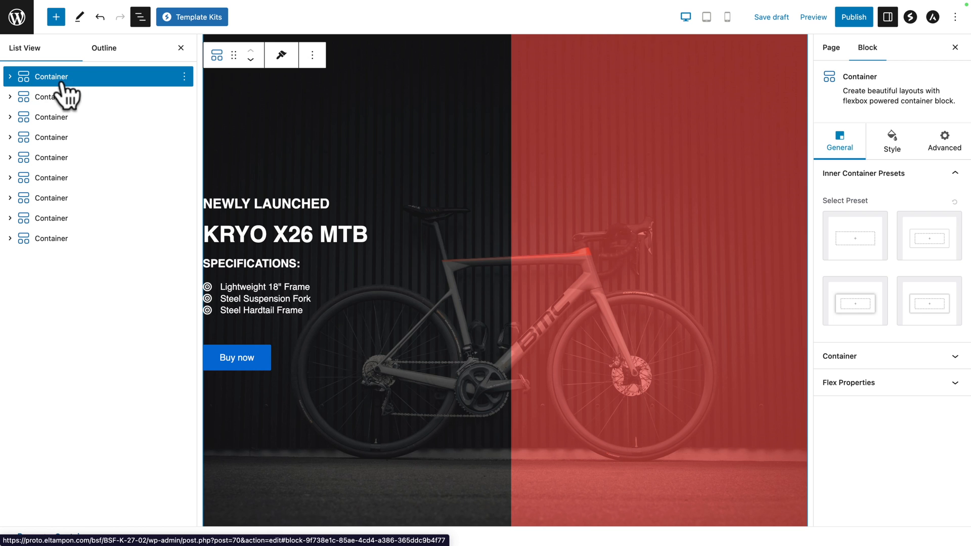
Step: Try a smaller minimum height for the hero container, and restore it to 100 VH
click(180, 48)
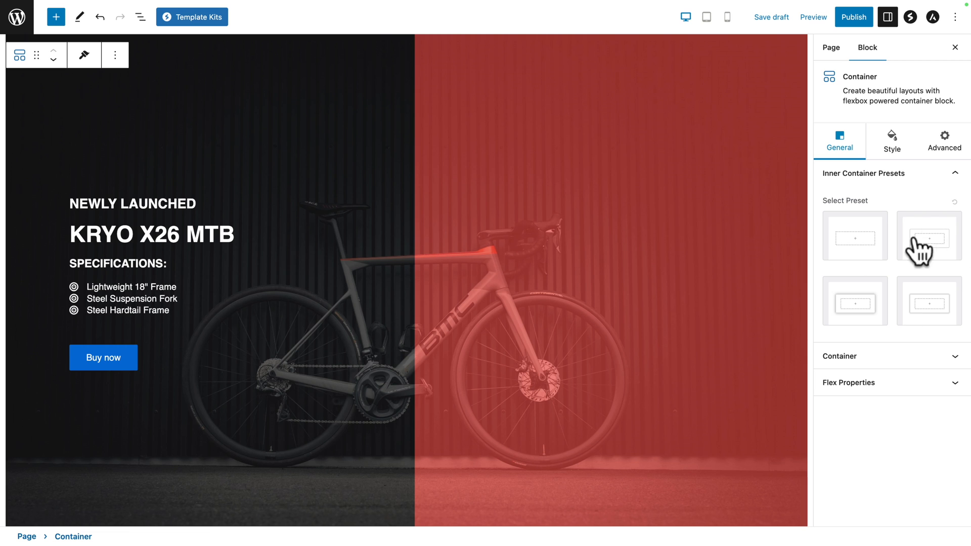
click(874, 174)
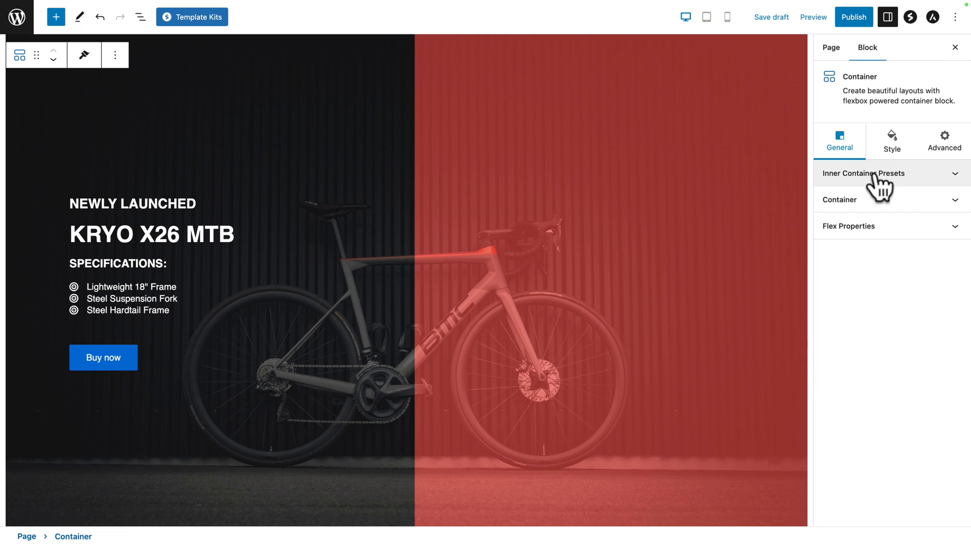
click(857, 200)
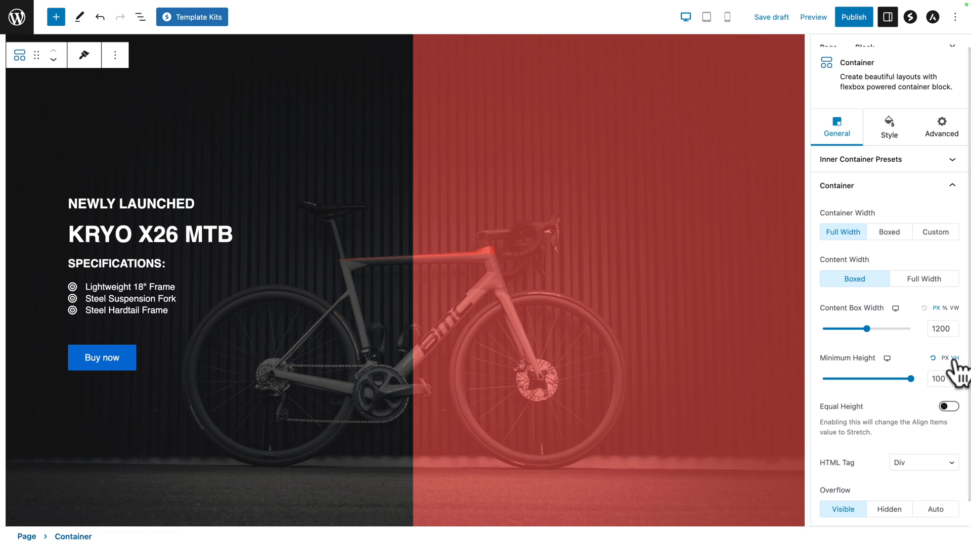
drag(911, 379, 864, 379)
drag(875, 375, 919, 386)
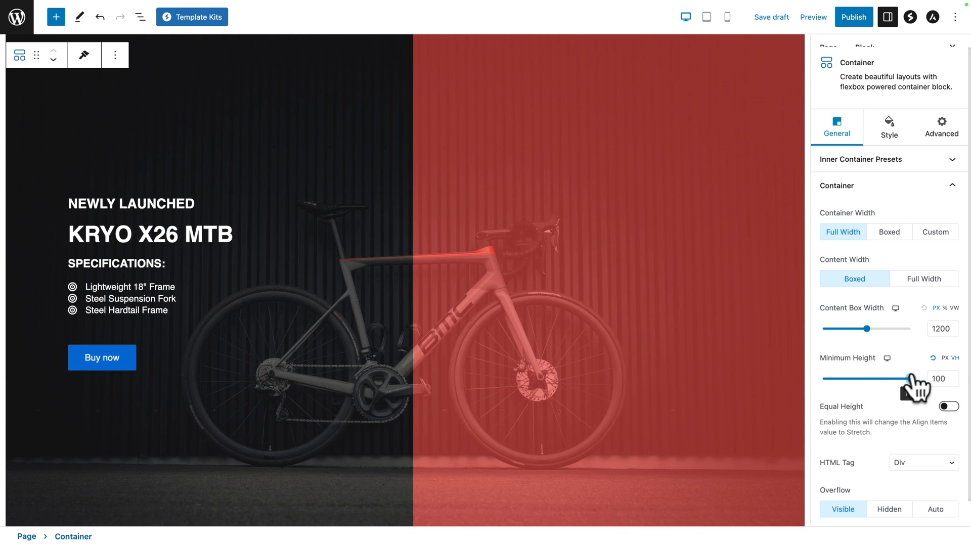
Step: Try reversed column direction and bottom justification in the container's flex properties, and restore the column direction and centred justification
click(852, 188)
click(841, 227)
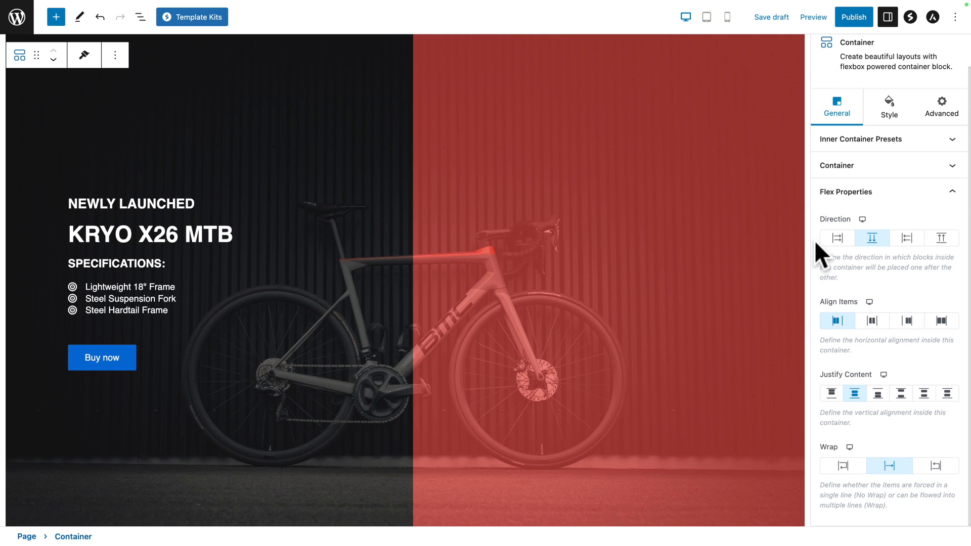
click(941, 238)
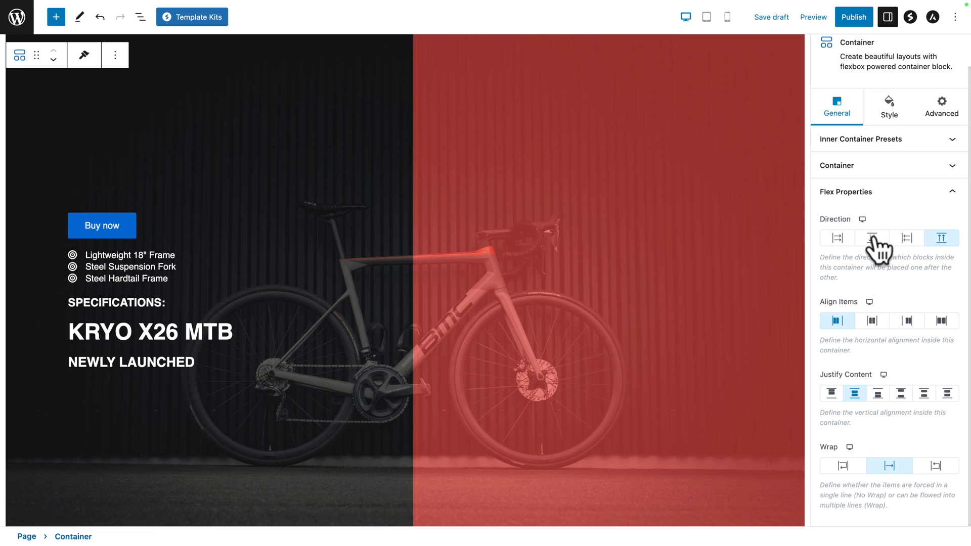
click(872, 238)
click(878, 393)
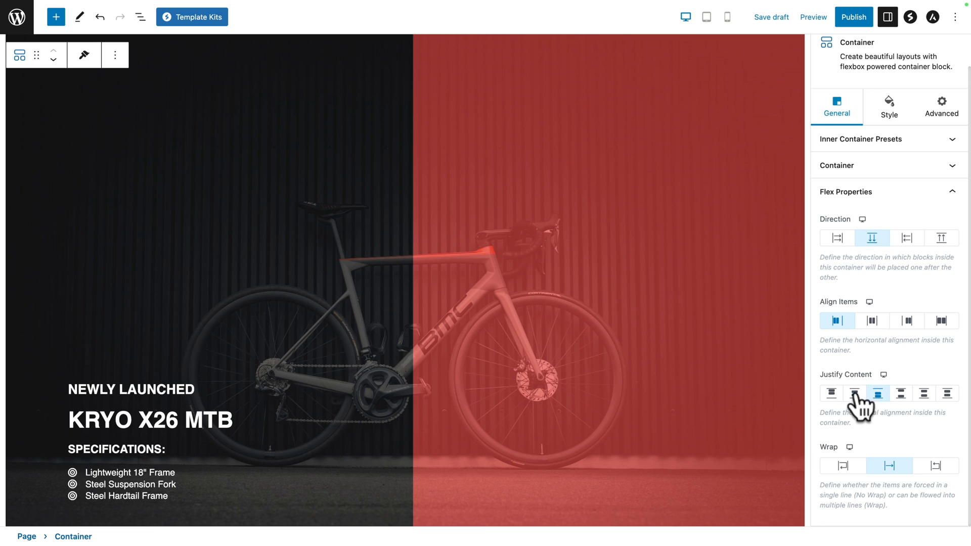
click(855, 395)
click(857, 195)
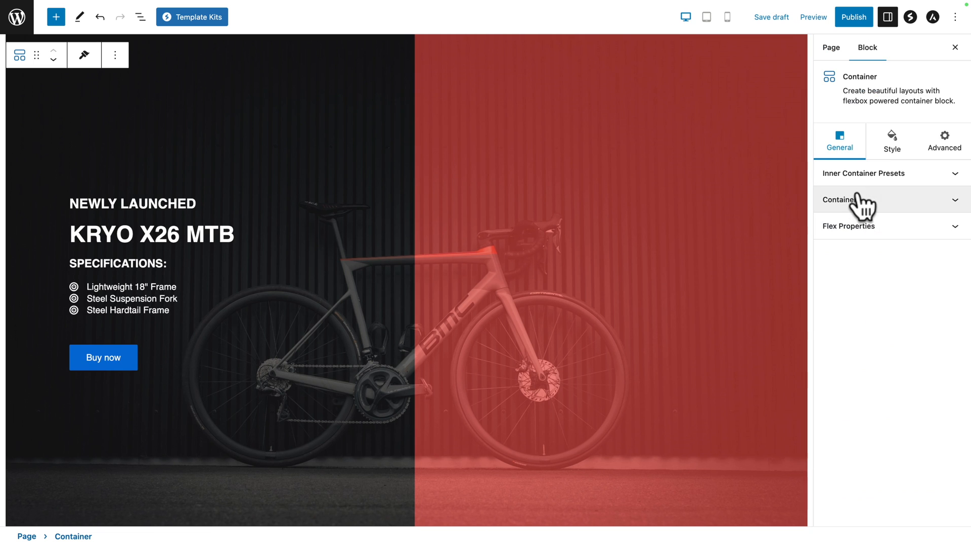
Step: Try the container's other background types, including the solid color 912D2D, gradient and video, and return to the image background
click(892, 147)
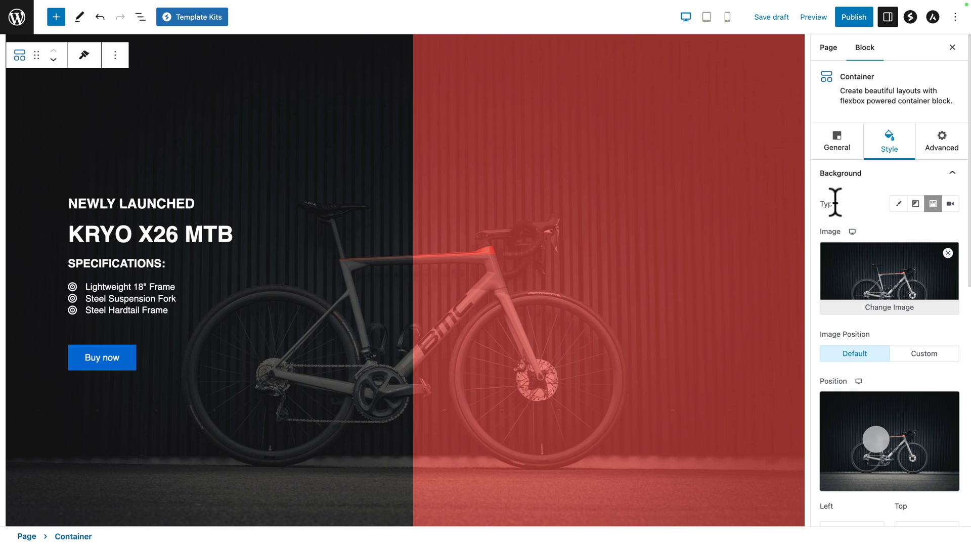
click(899, 204)
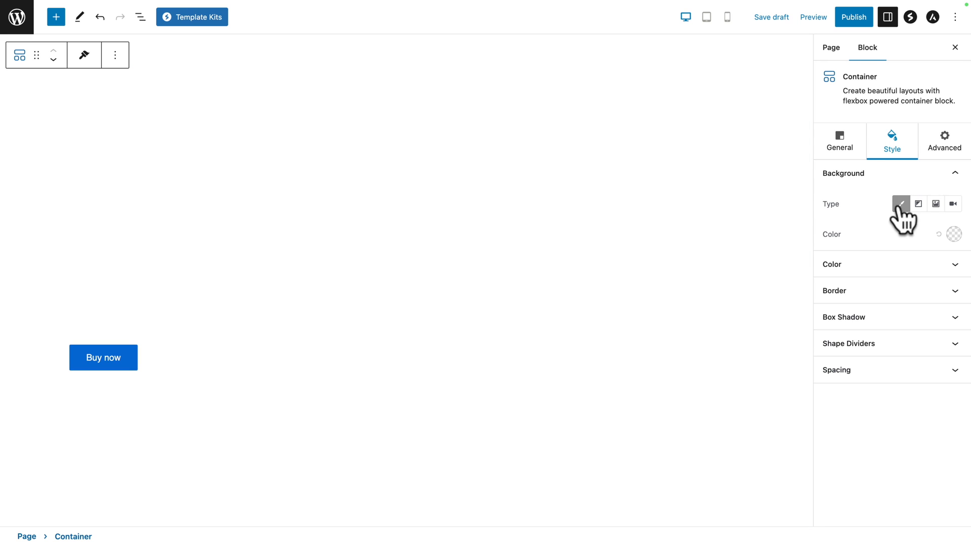
click(954, 234)
click(924, 293)
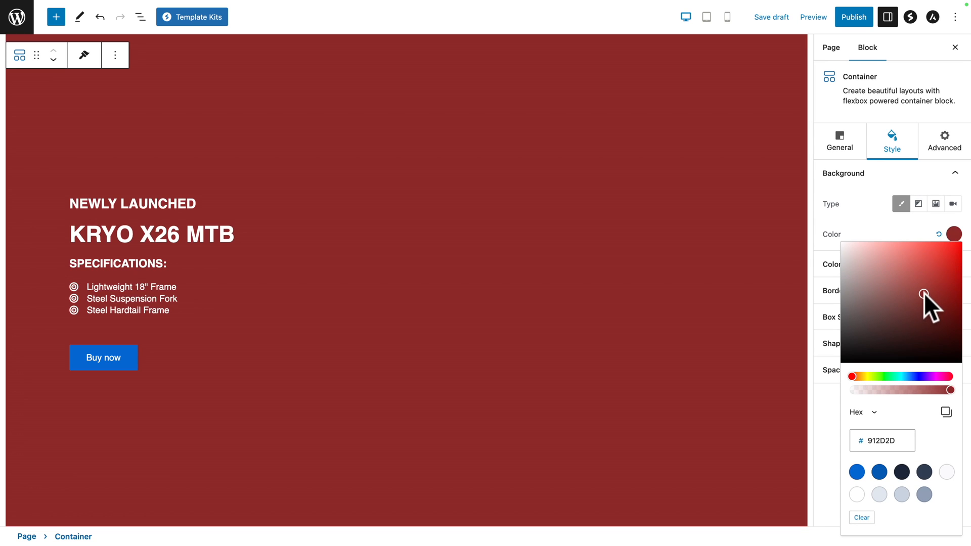
click(918, 205)
click(953, 204)
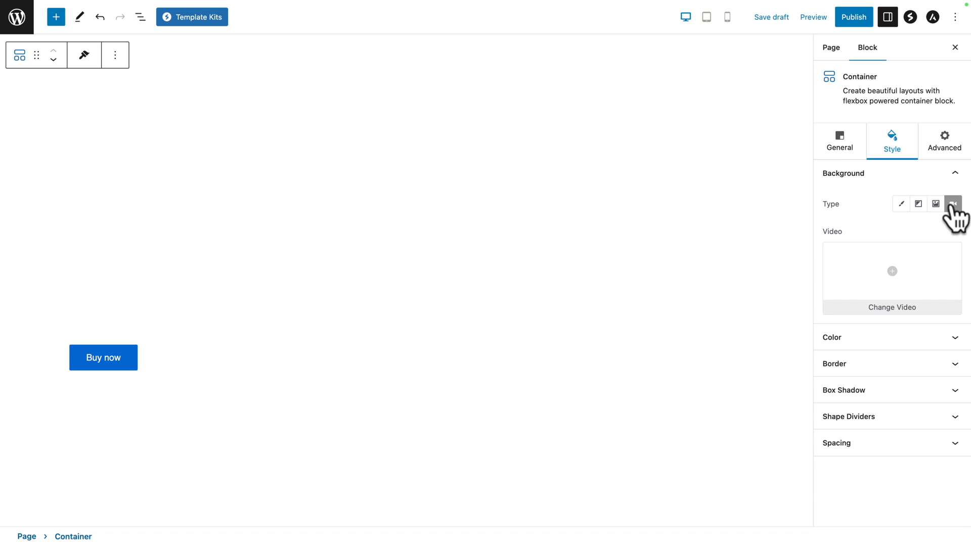
click(936, 204)
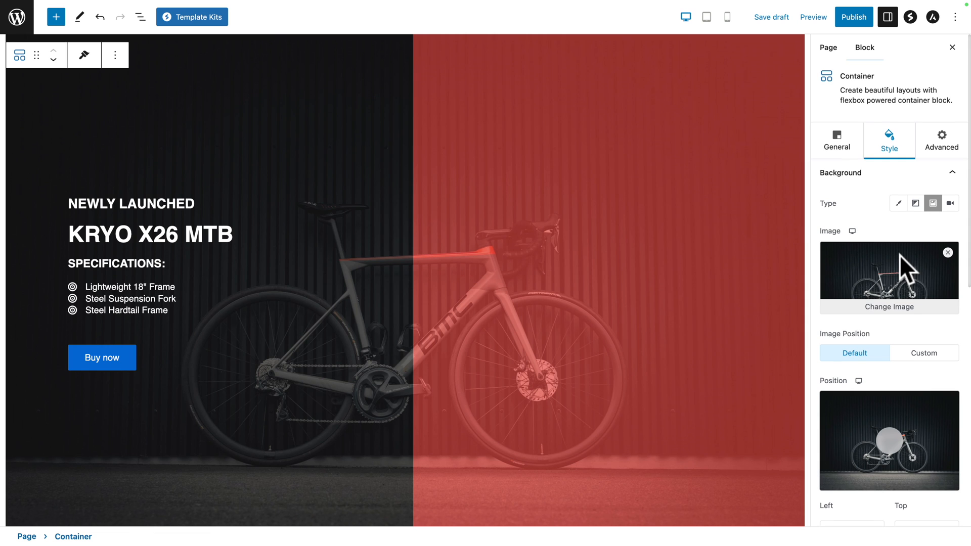
Step: Try a custom position for the container's background image, and return it to Default
click(918, 355)
drag(867, 404, 843, 403)
click(859, 355)
Step: Remove the gradient overlay from the container's background image by setting the overlay type to None
scroll(860, 366, down, 5)
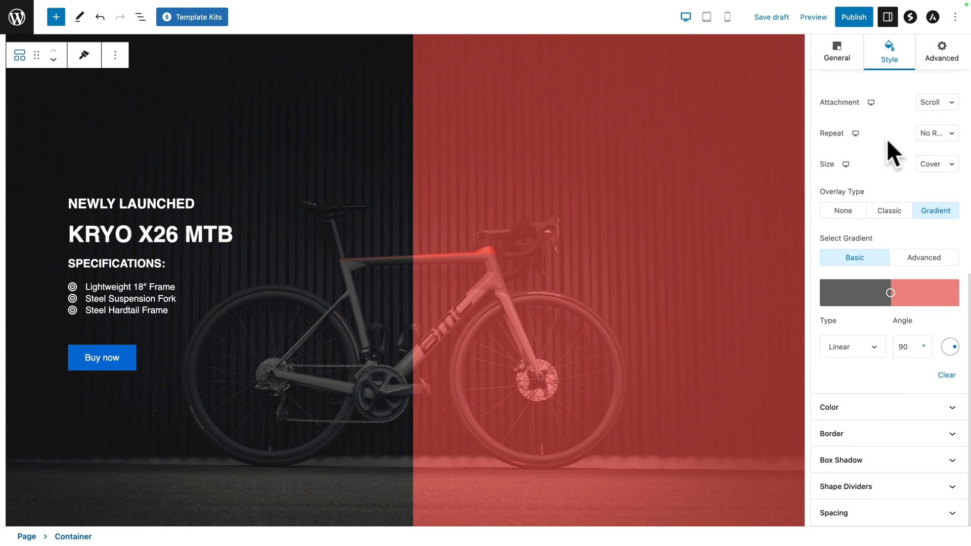
scroll(887, 138, up, 1)
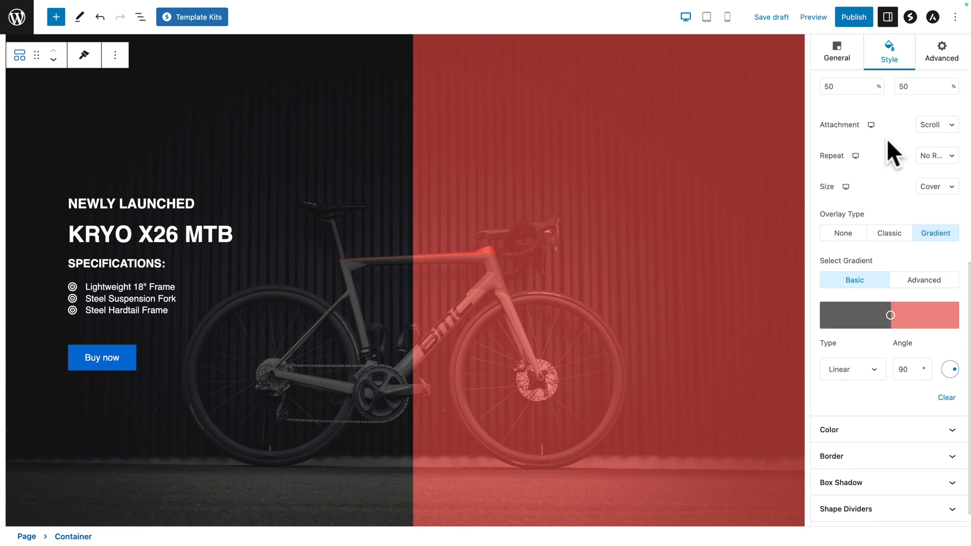
click(843, 234)
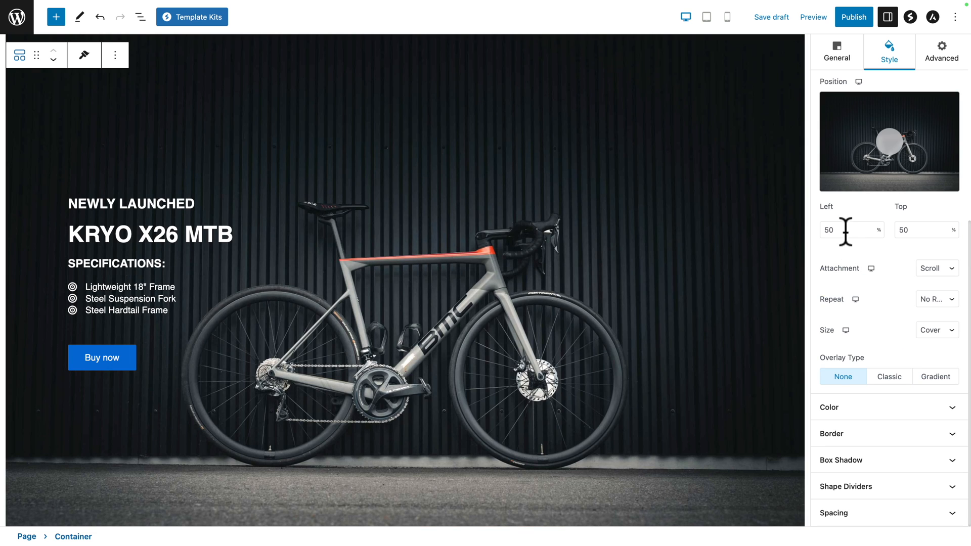
Step: Look through the container's color, border and box shadow style options
click(833, 406)
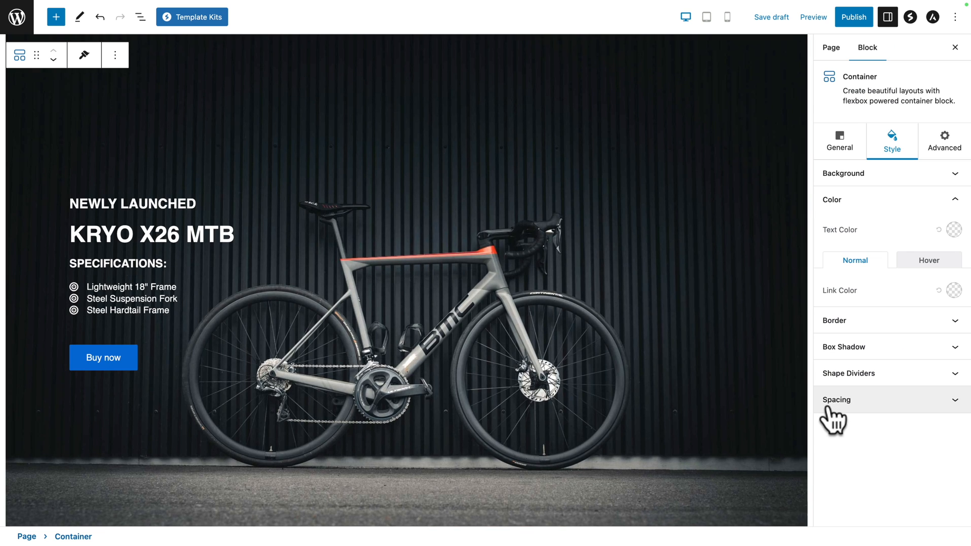
click(836, 323)
click(837, 506)
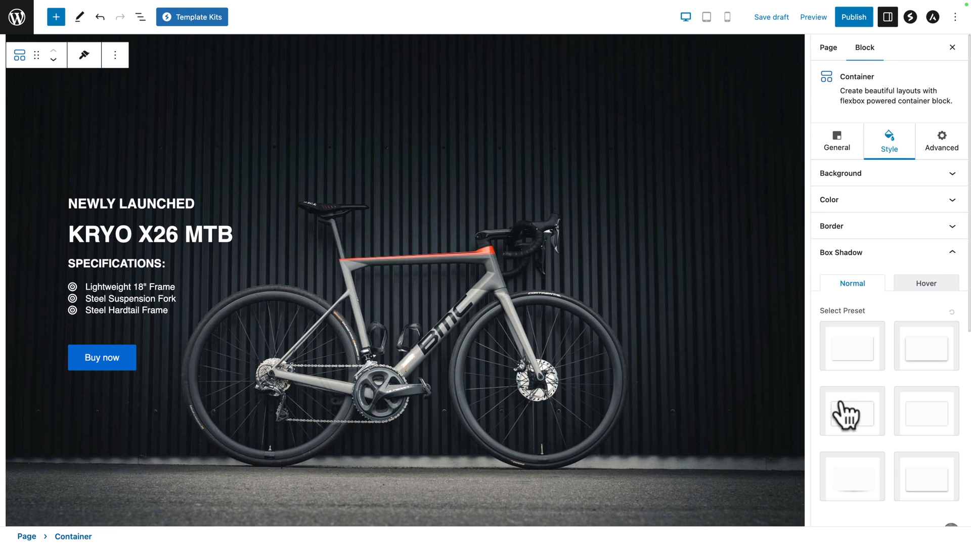
Step: Add a white Mountains shape divider to the bottom edge of the hero container
click(840, 286)
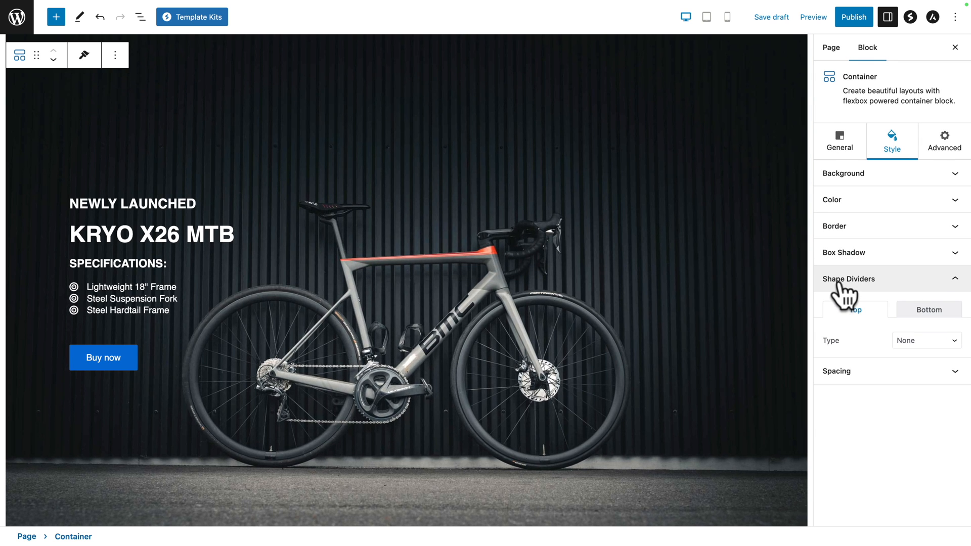
click(914, 310)
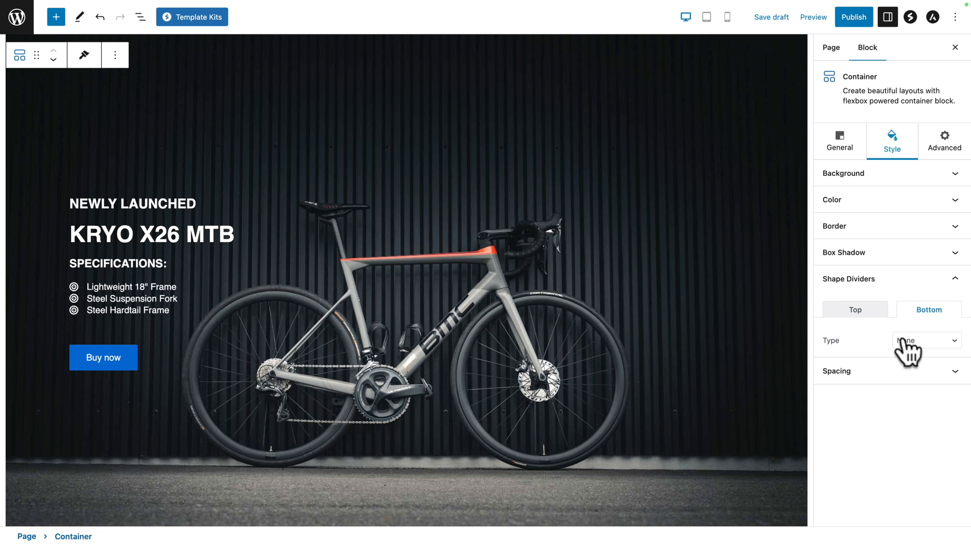
click(901, 340)
click(882, 366)
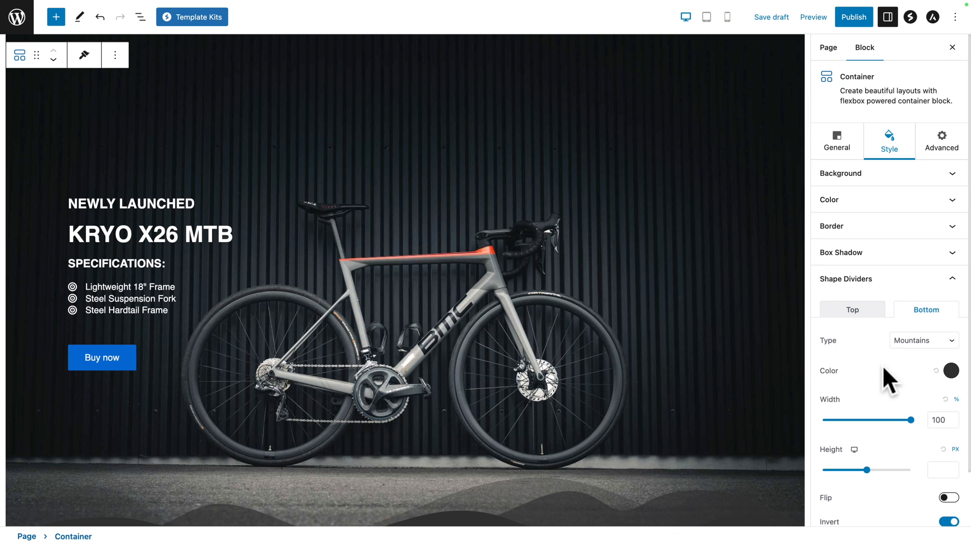
click(949, 372)
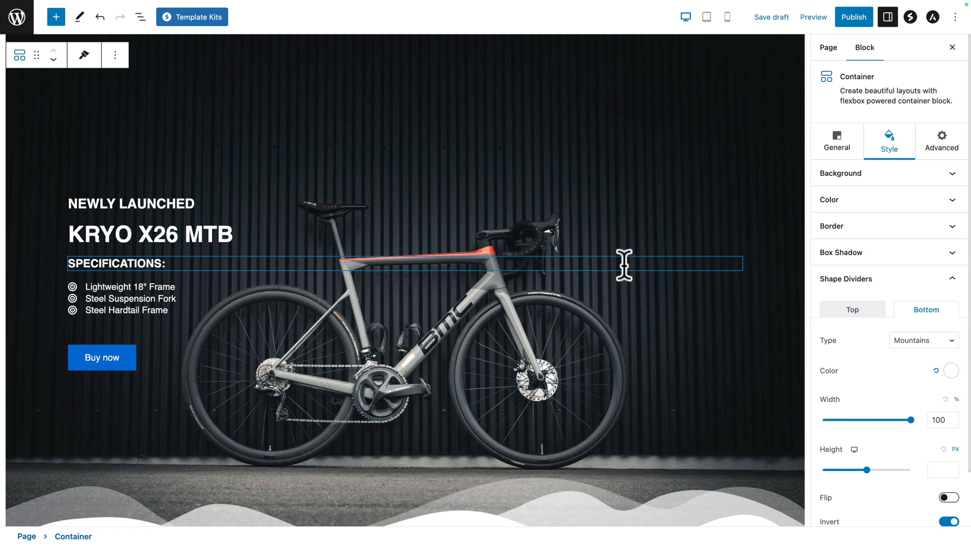
scroll(574, 392, down, 3)
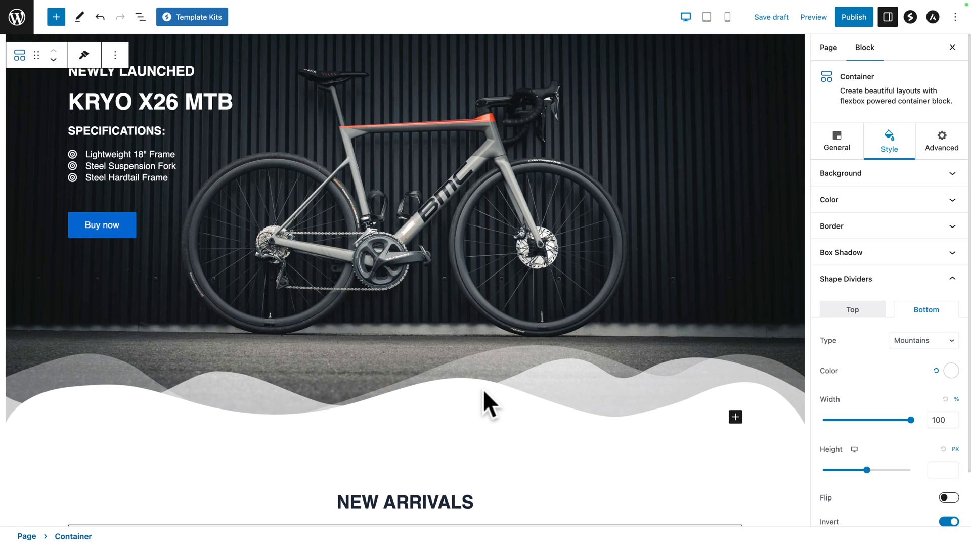
click(942, 279)
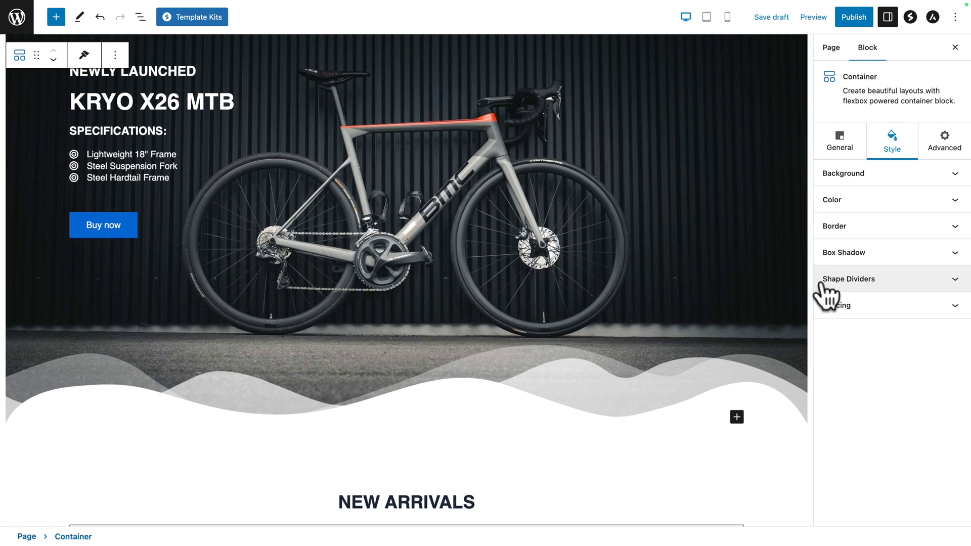
Step: Set the hero container's desktop padding to 100 px and link the values so it applies to all four sides
click(837, 304)
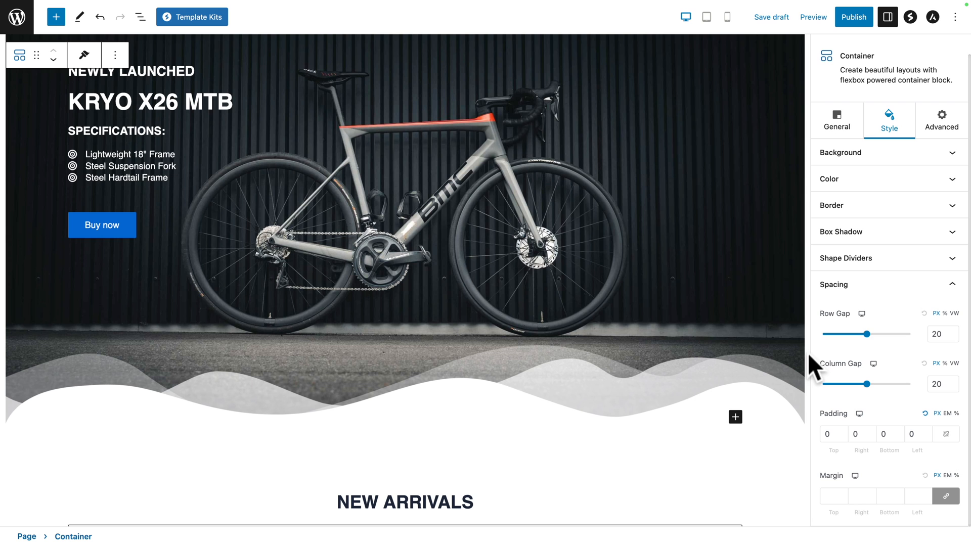
click(140, 18)
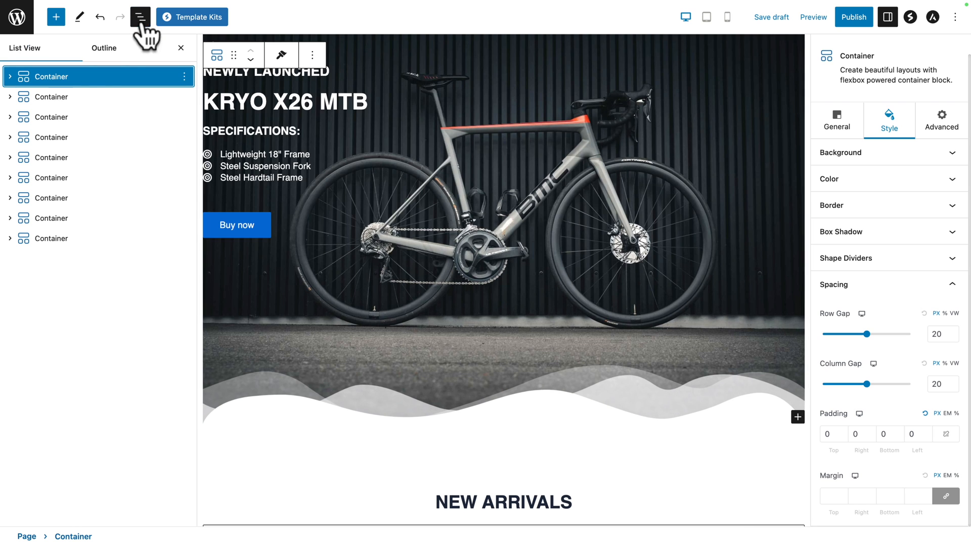
click(141, 21)
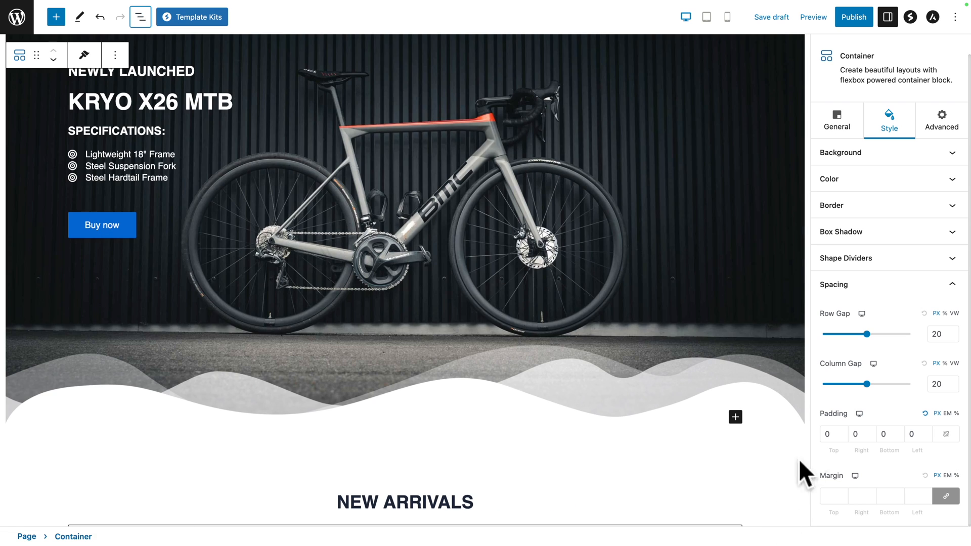
click(827, 434)
text(100)
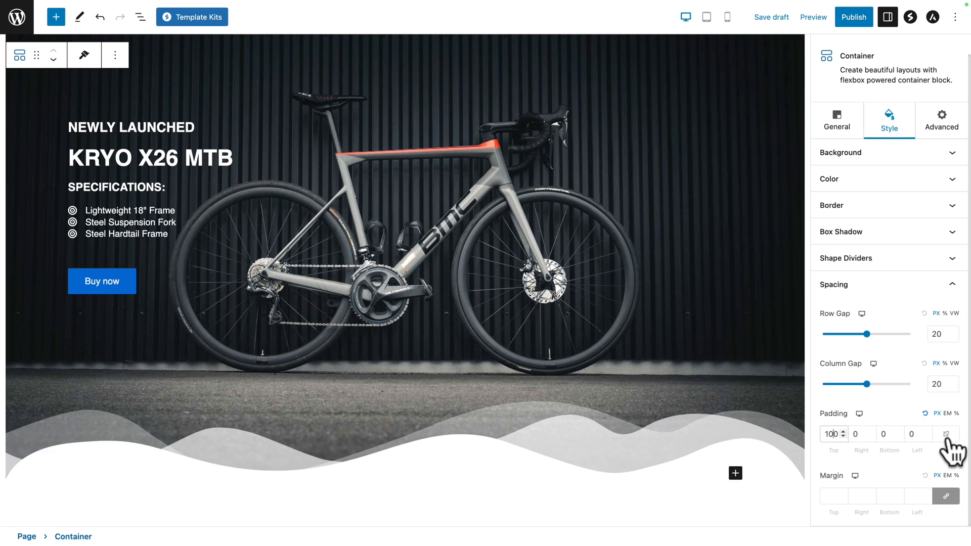
click(946, 434)
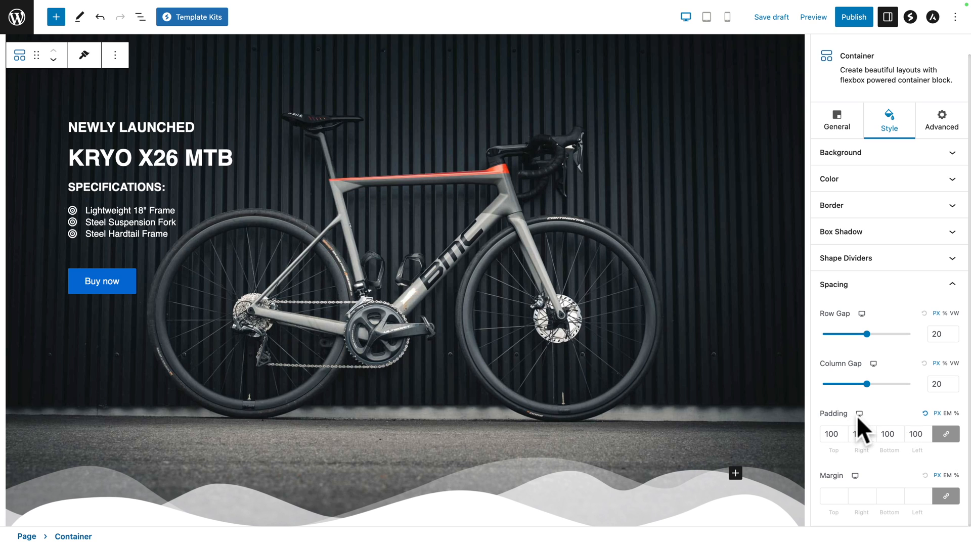
Step: Examine the container's padding in the tablet view and in the mobile view
click(871, 414)
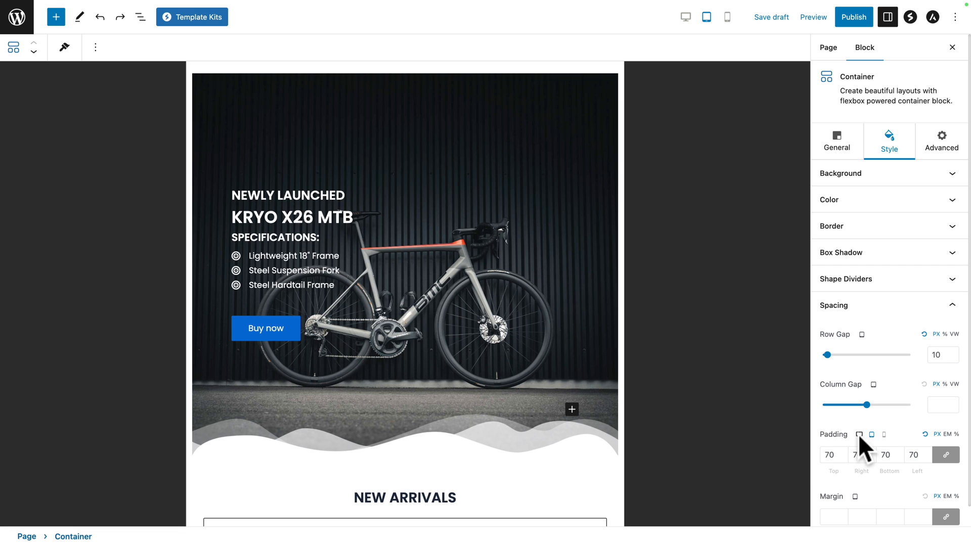
click(860, 435)
click(885, 435)
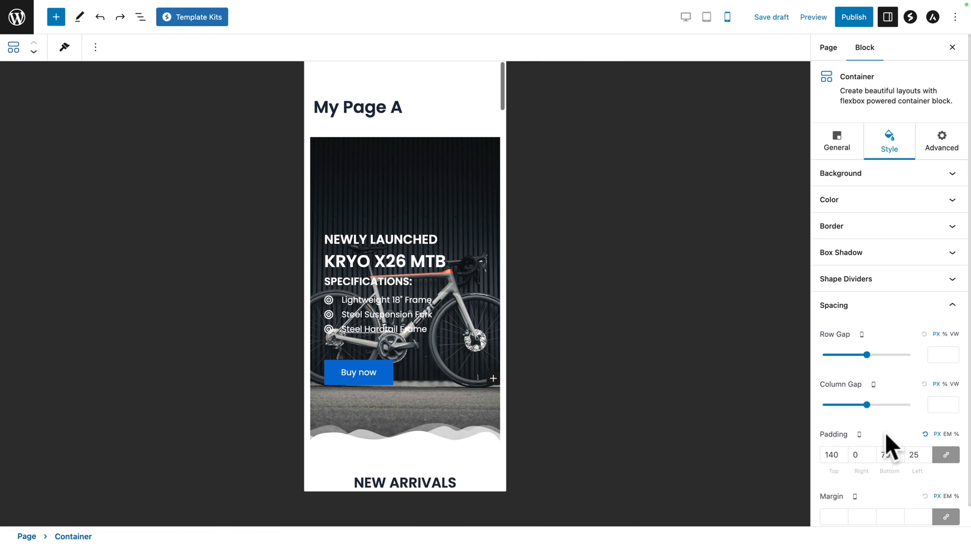
Step: Unlink the container's mobile padding values, try a left padding of 20 px, and restore it to 25 px
click(946, 455)
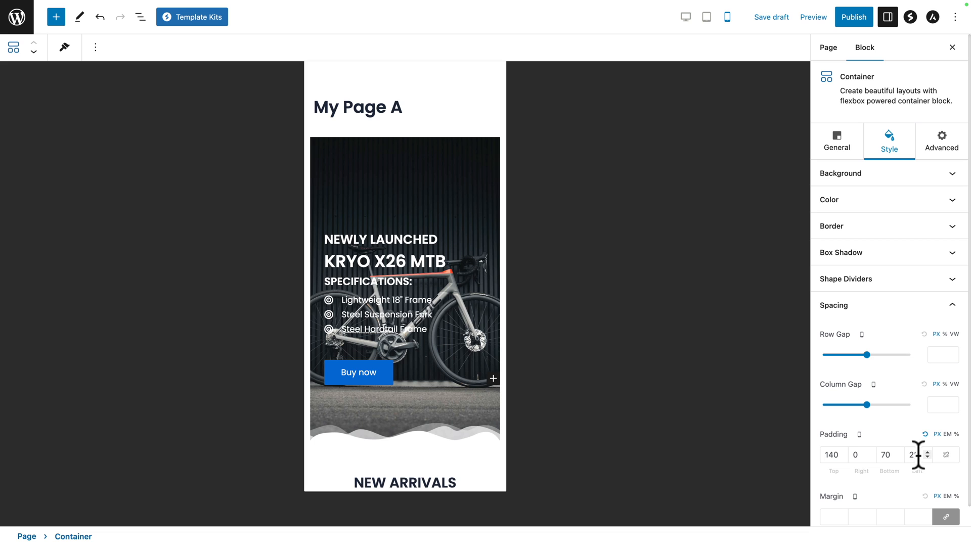
click(927, 457)
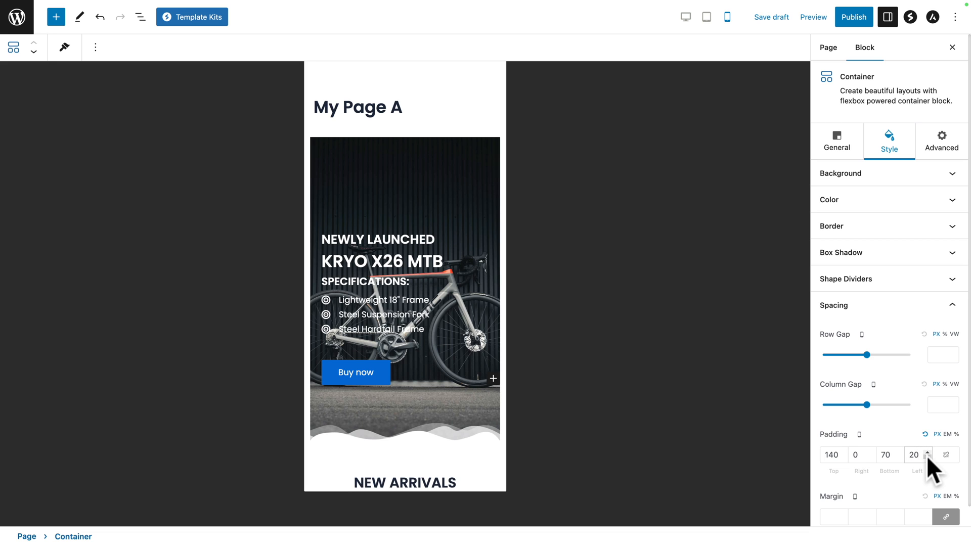
click(927, 452)
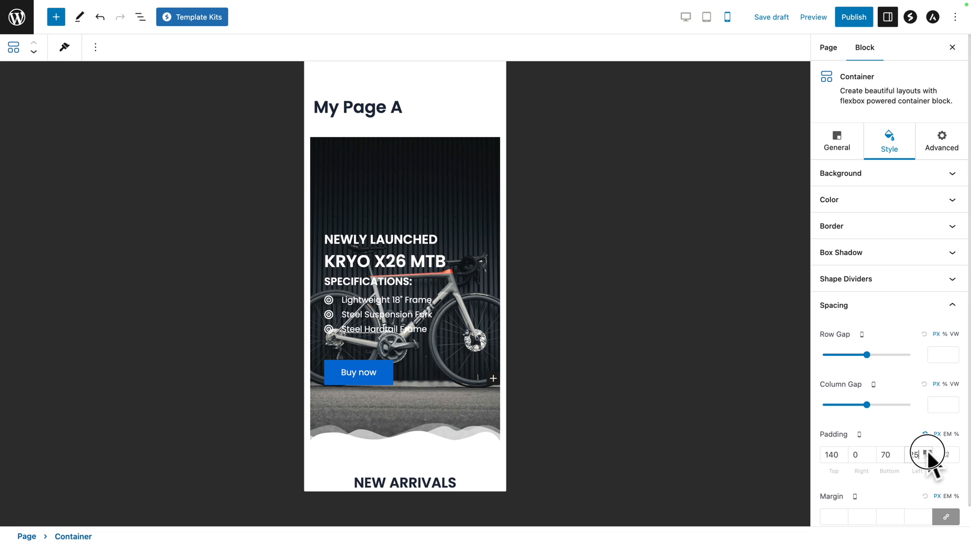
click(896, 305)
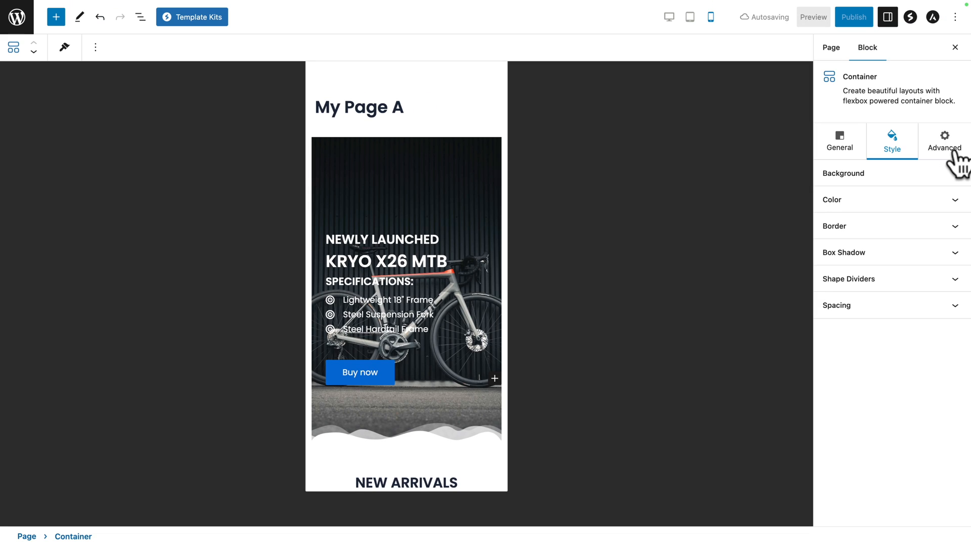
Step: Examine the hero container's animation settings and its available display condition types
click(956, 158)
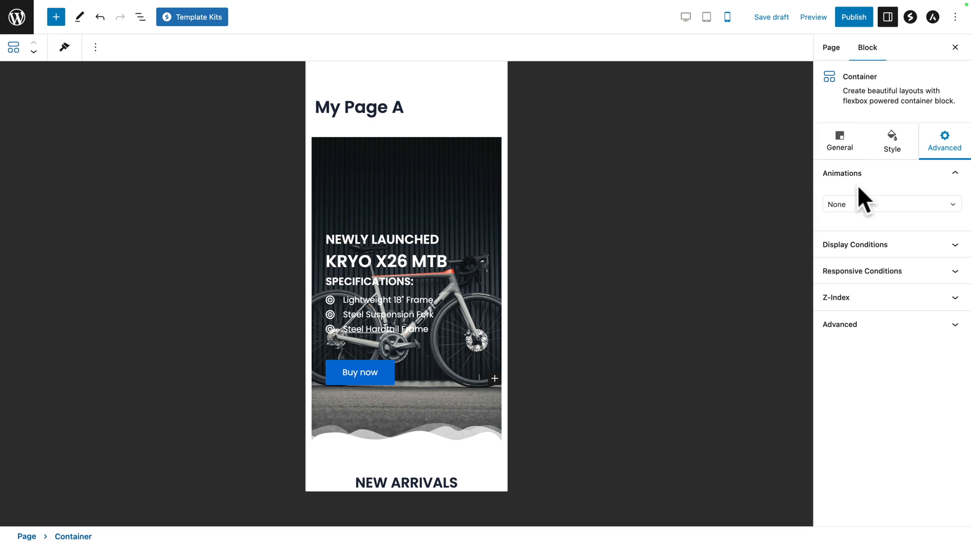
click(843, 252)
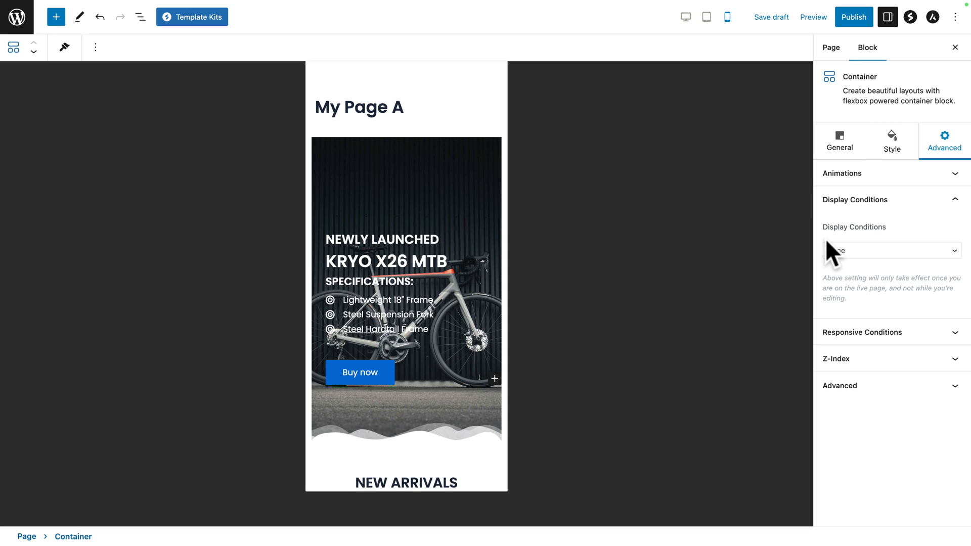
click(842, 255)
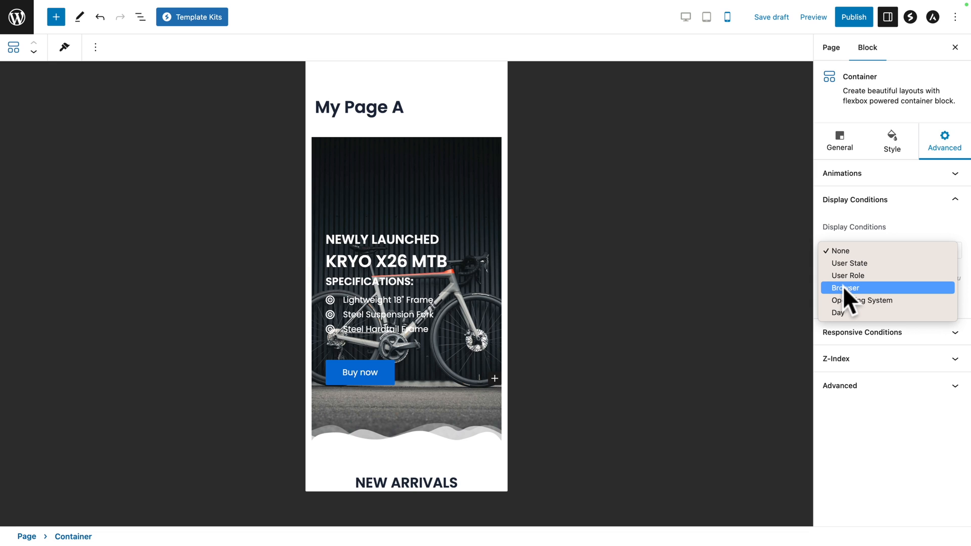
click(842, 286)
click(842, 201)
Step: Try hiding the hero container on desktop, check the desktop view, and turn the hide option back off
click(839, 226)
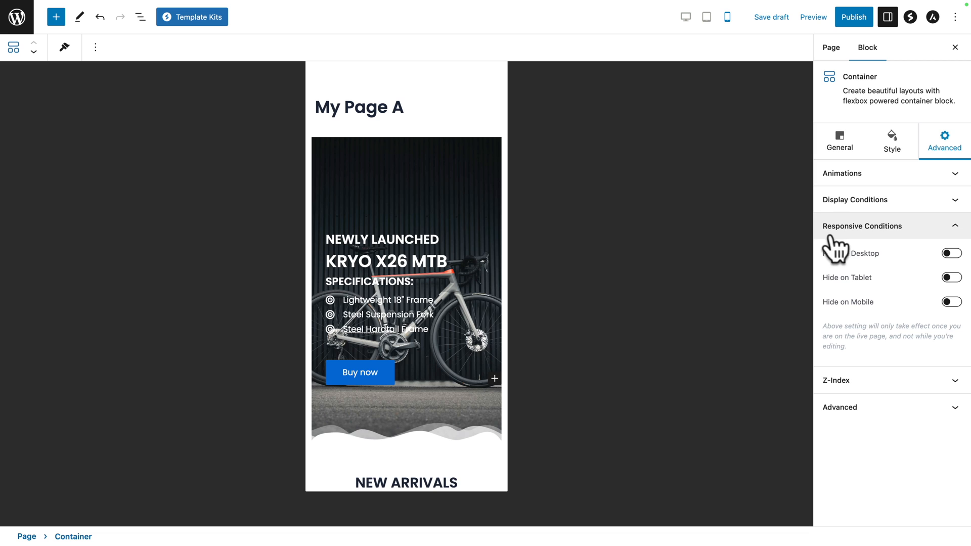
click(951, 254)
click(685, 17)
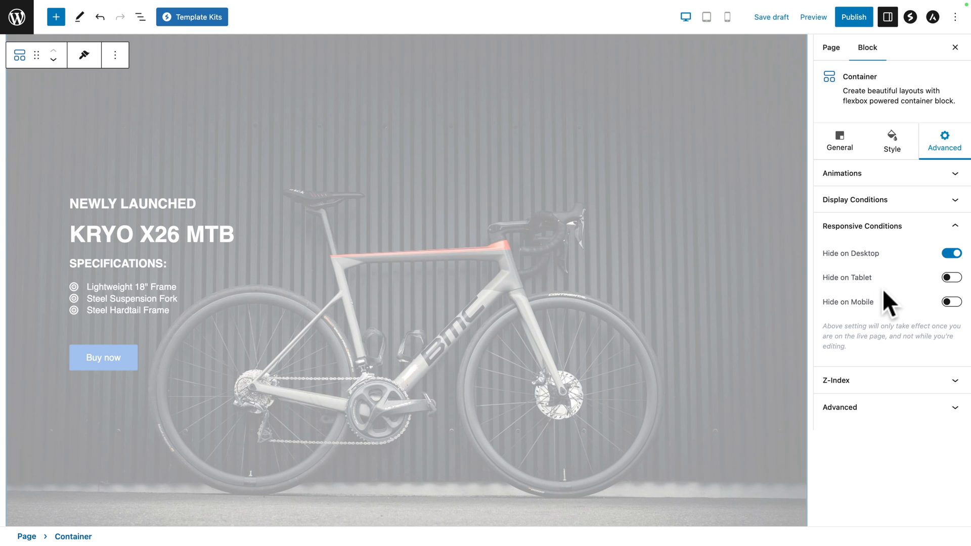
click(951, 253)
Step: Examine the container's Z-Index setting and its HTML anchor and additional CSS class fields
click(837, 382)
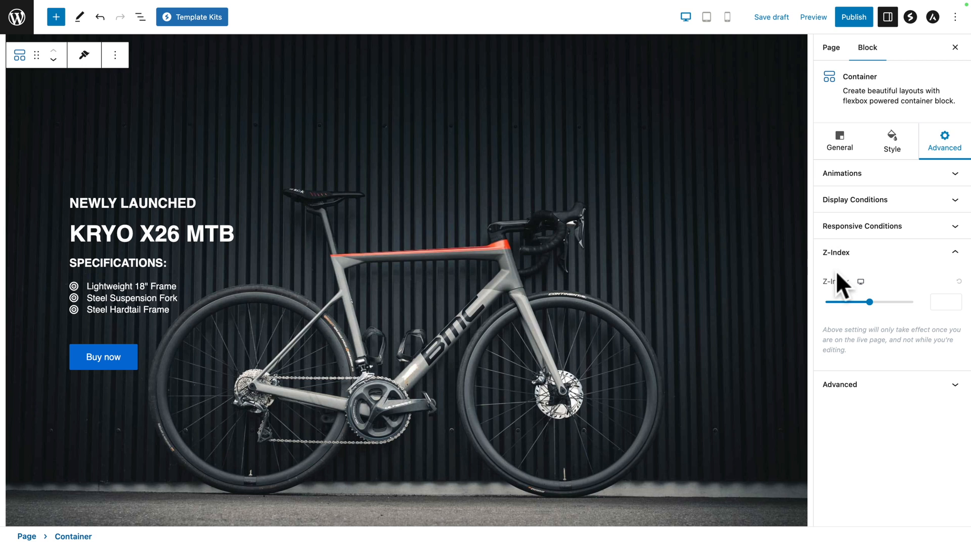
click(832, 385)
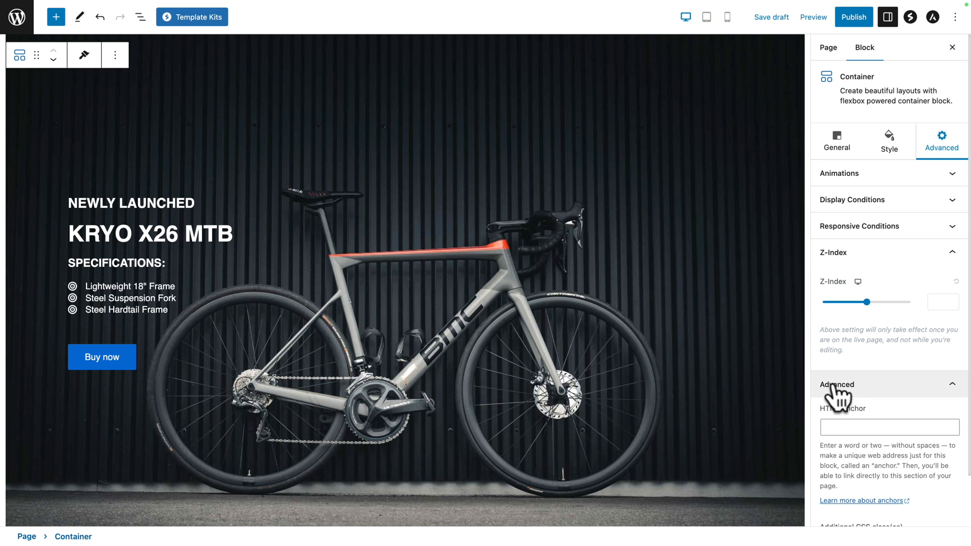
scroll(833, 387, down, 2)
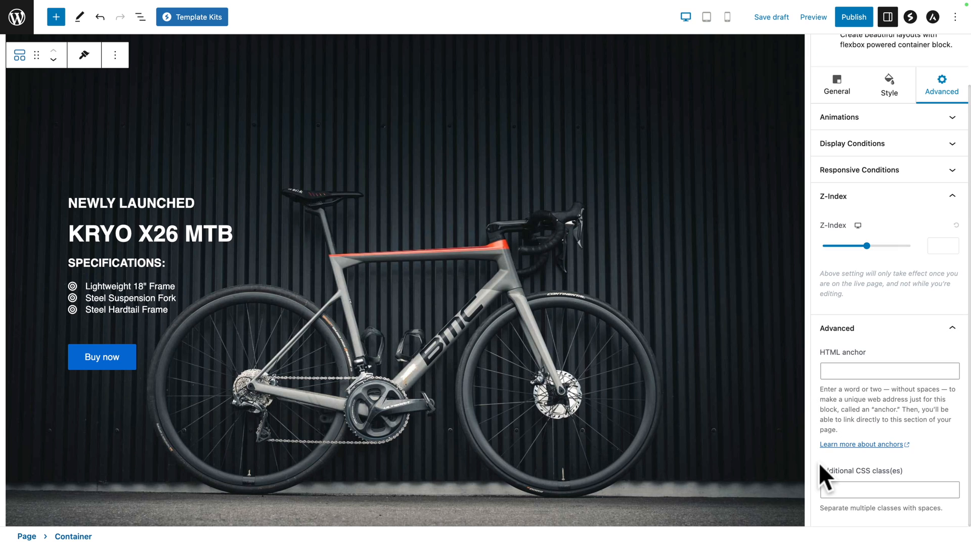
Step: Replace the hero container's background image with bg-01.webp from the media library
click(889, 90)
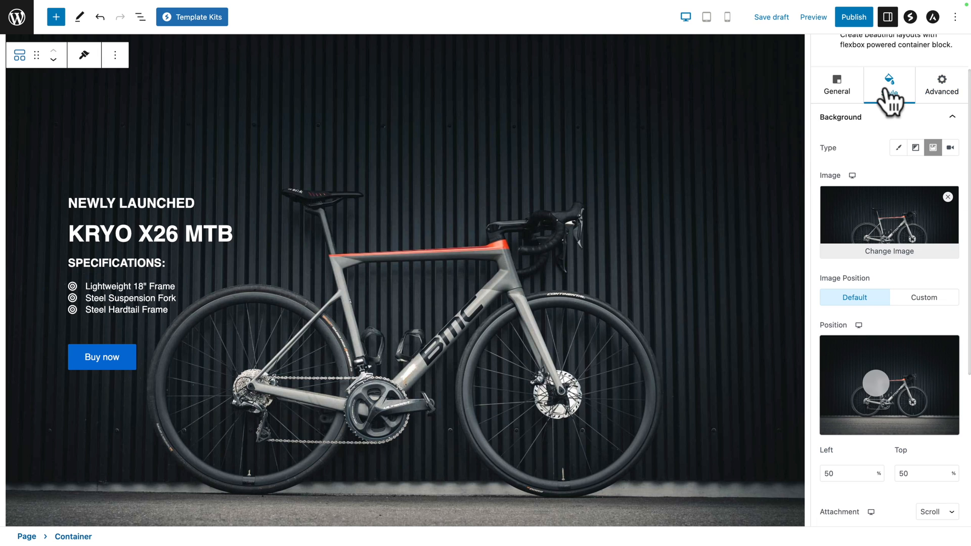
click(879, 248)
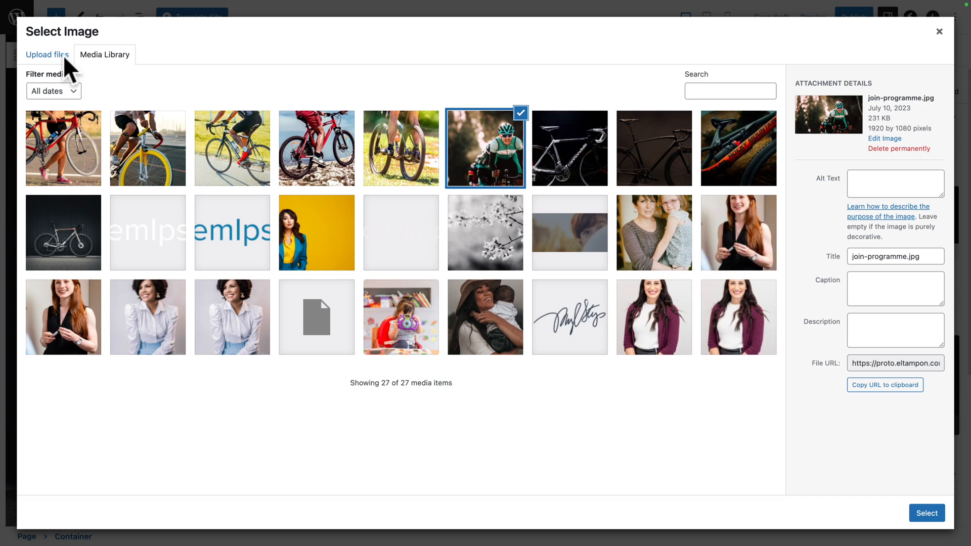
click(58, 57)
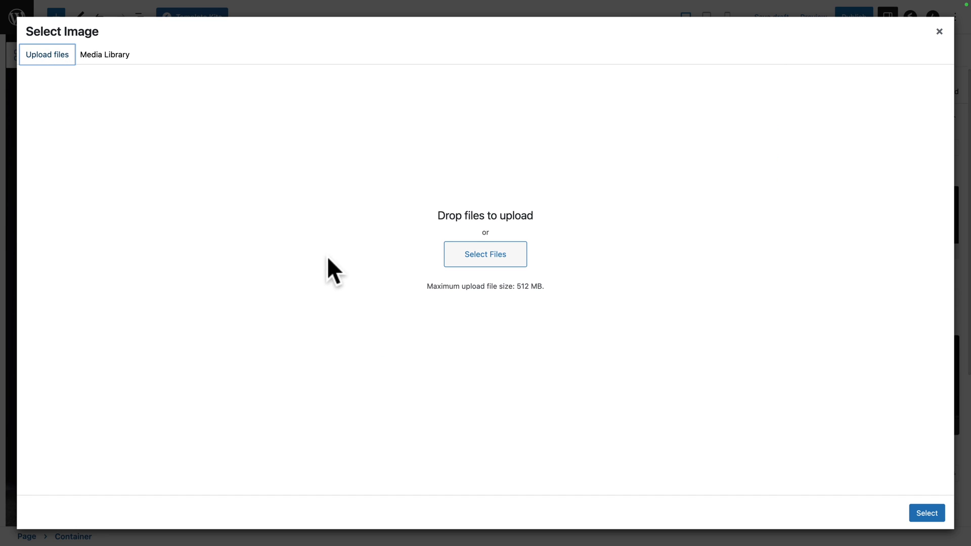
click(94, 59)
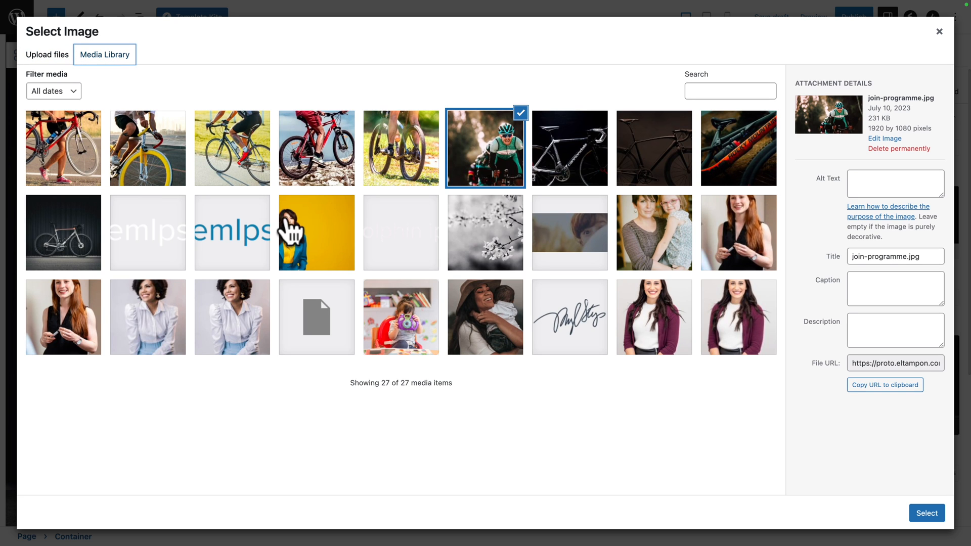
click(307, 233)
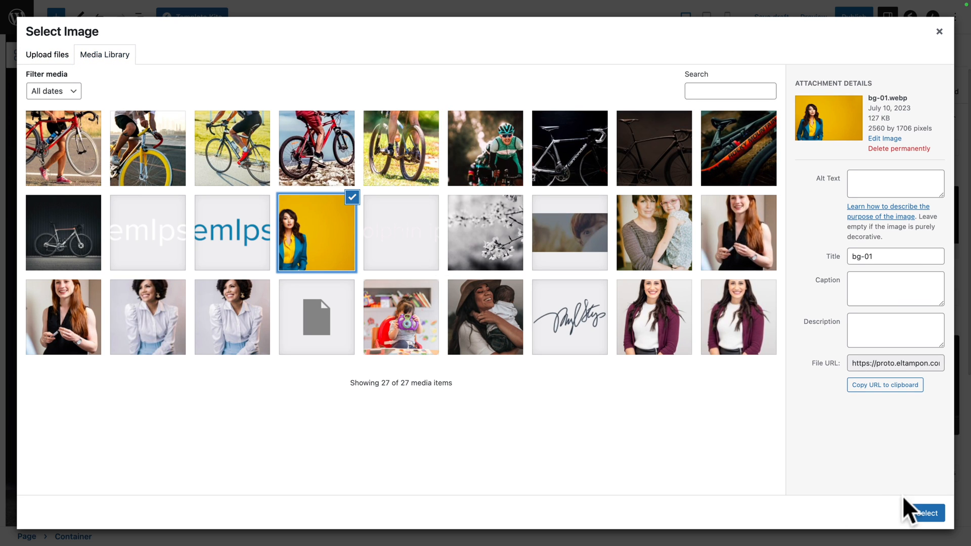
click(927, 514)
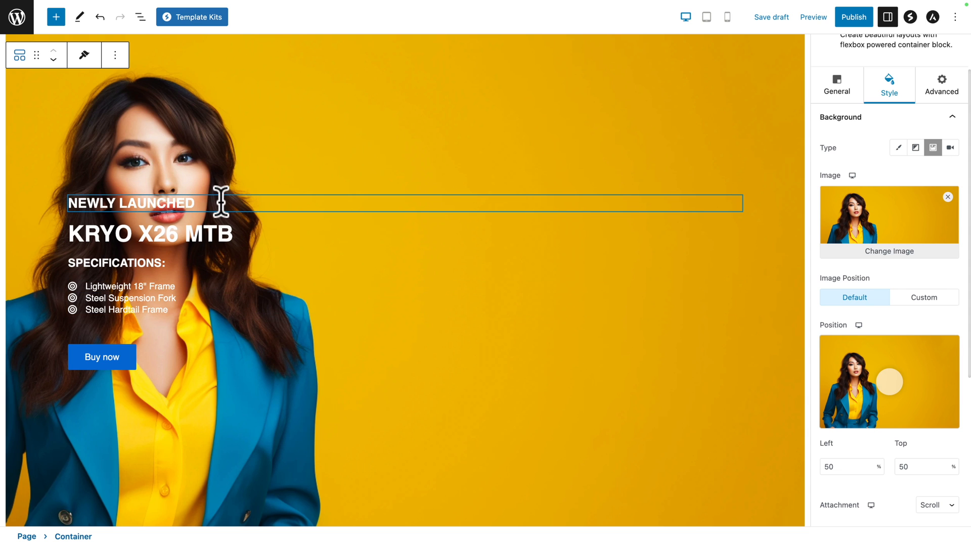
Step: Right-align the NEWLY LAUNCHED heading and replace its text with LOREM IPSUM
double_click(147, 202)
click(148, 203)
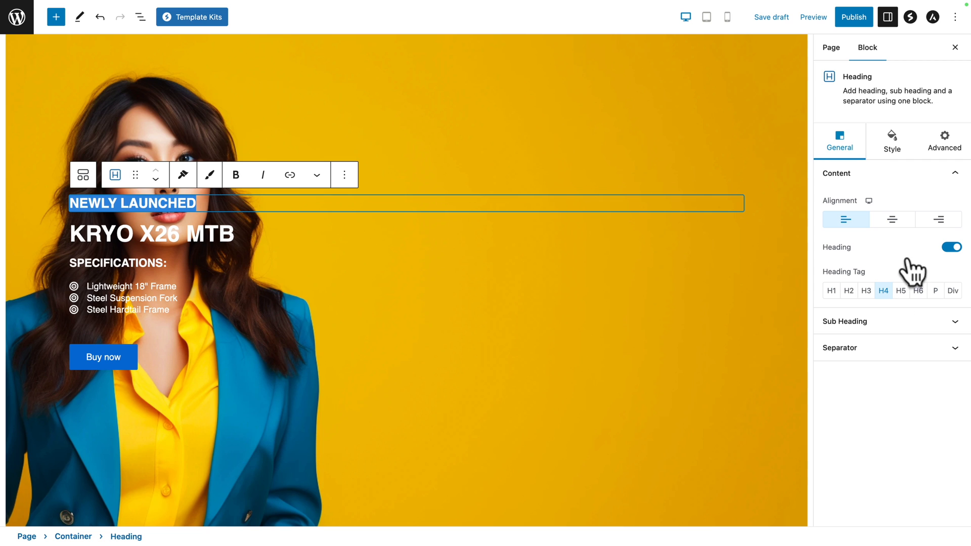
click(938, 221)
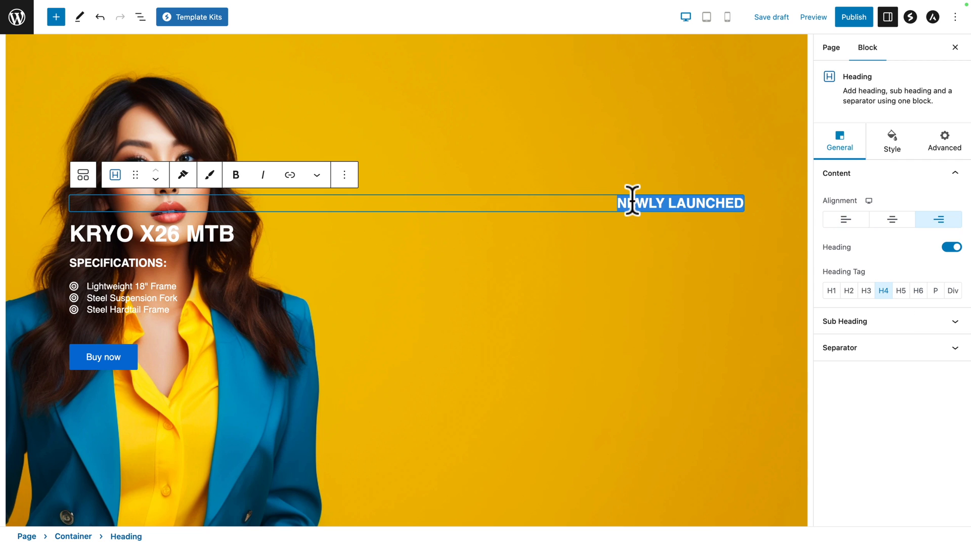
text(LOREM IPSUM)
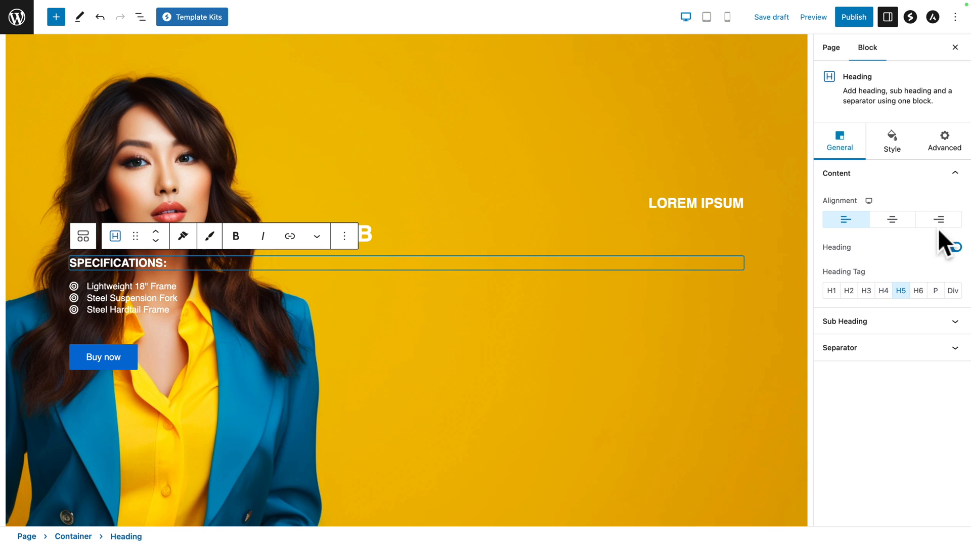
Step: Right-align the SPECIFICATIONS heading and the icon list below it
click(938, 221)
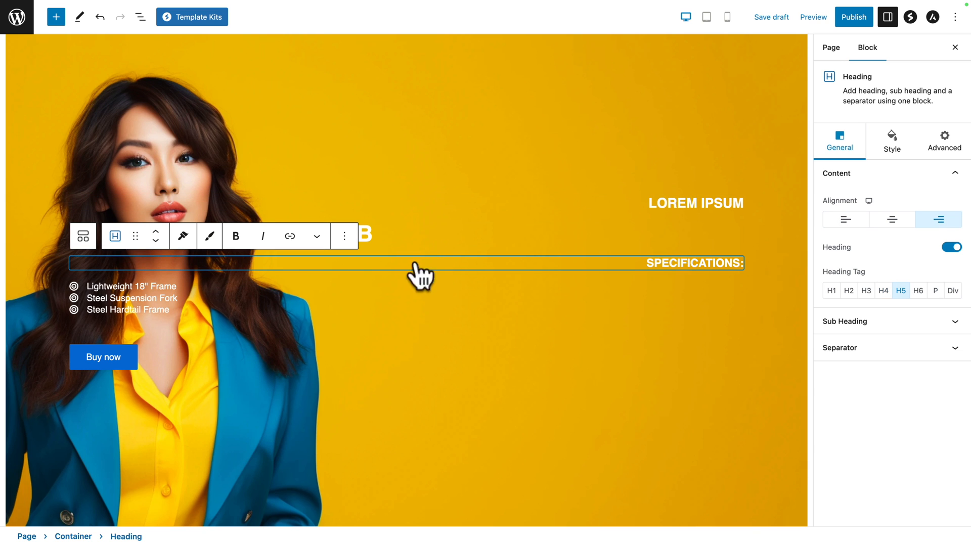
click(157, 285)
click(837, 383)
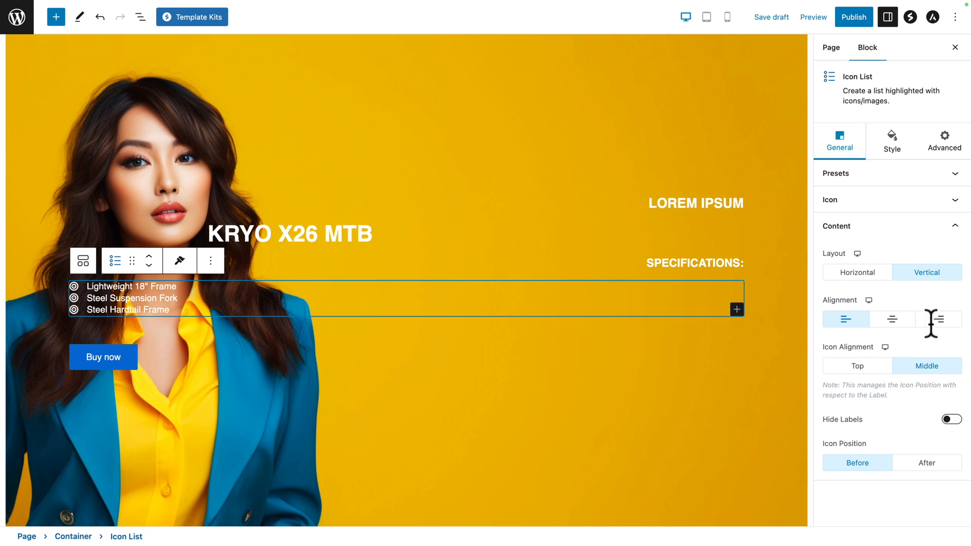
click(938, 319)
Step: Delete the KRYO X26 MTB heading from the hero container
click(344, 233)
click(343, 202)
click(368, 510)
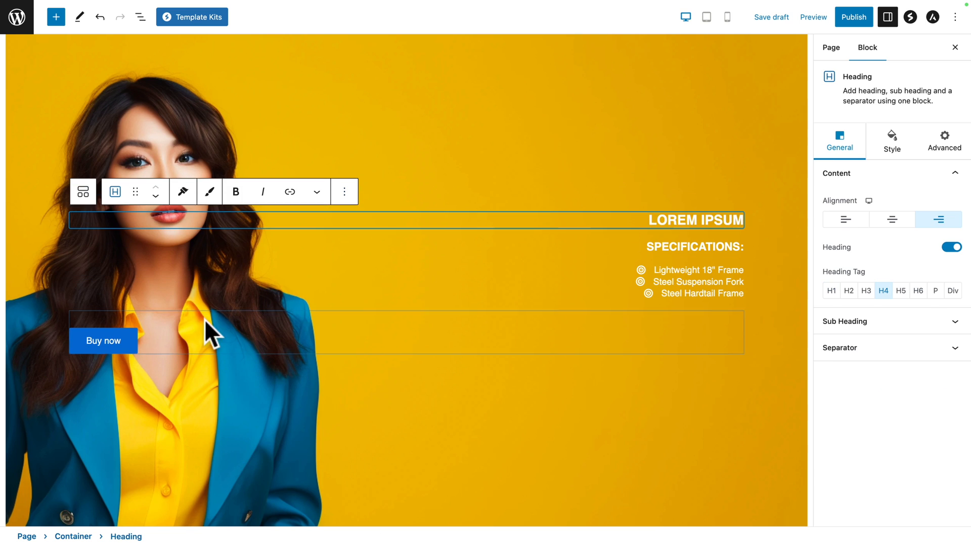
Step: Right-align the Buy now button and apply the filled preset with fully rounded ends
click(204, 320)
click(911, 194)
click(703, 348)
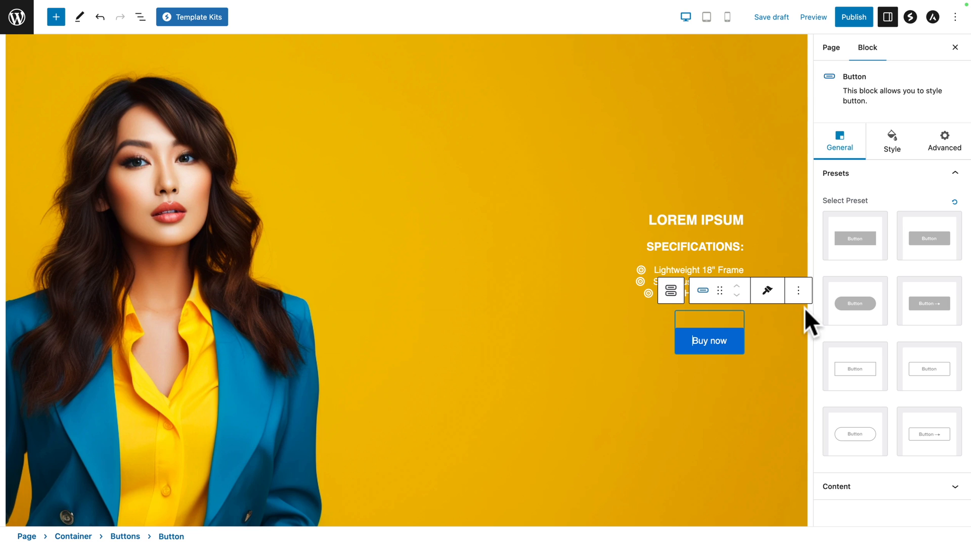
click(853, 309)
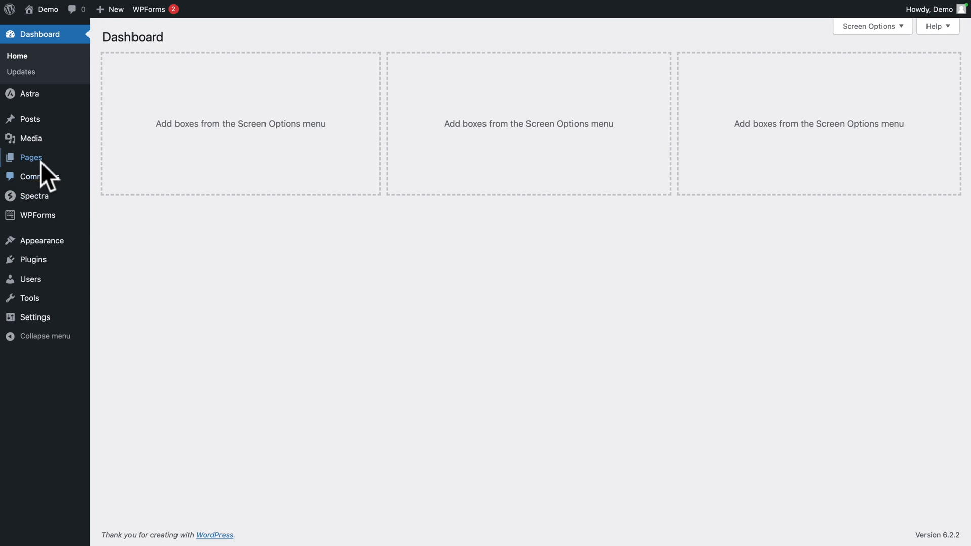
Step: Create a new page titled My Page B and hide its title
mouse_move(36, 160)
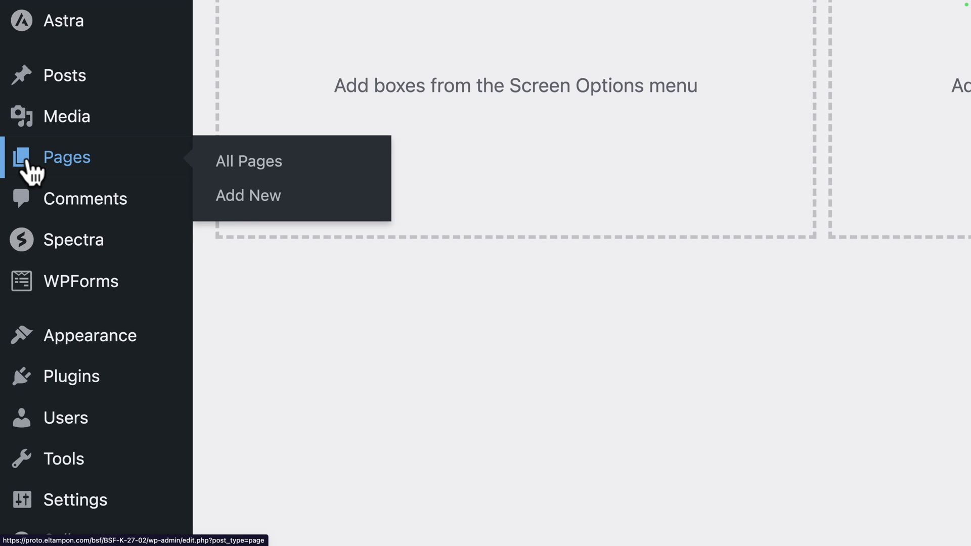
click(223, 202)
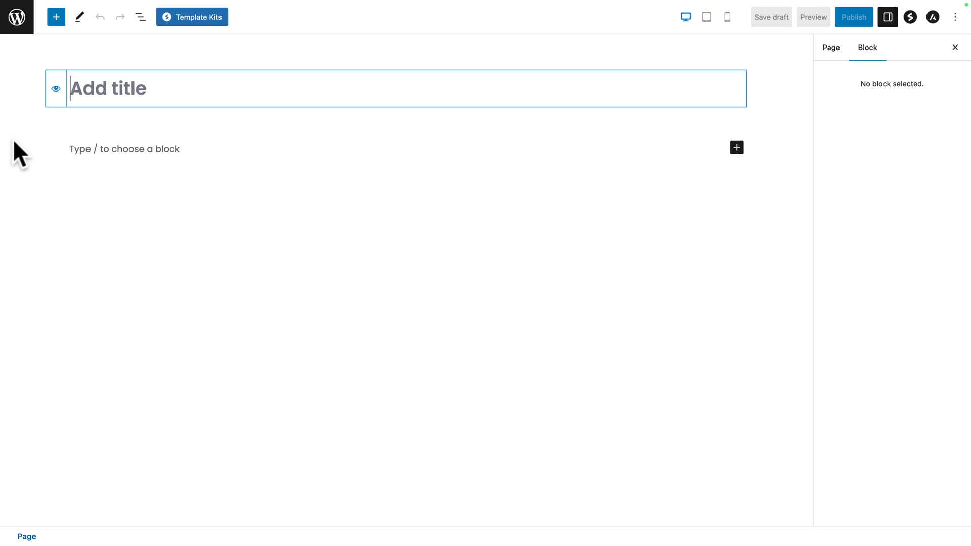
text(My Page B)
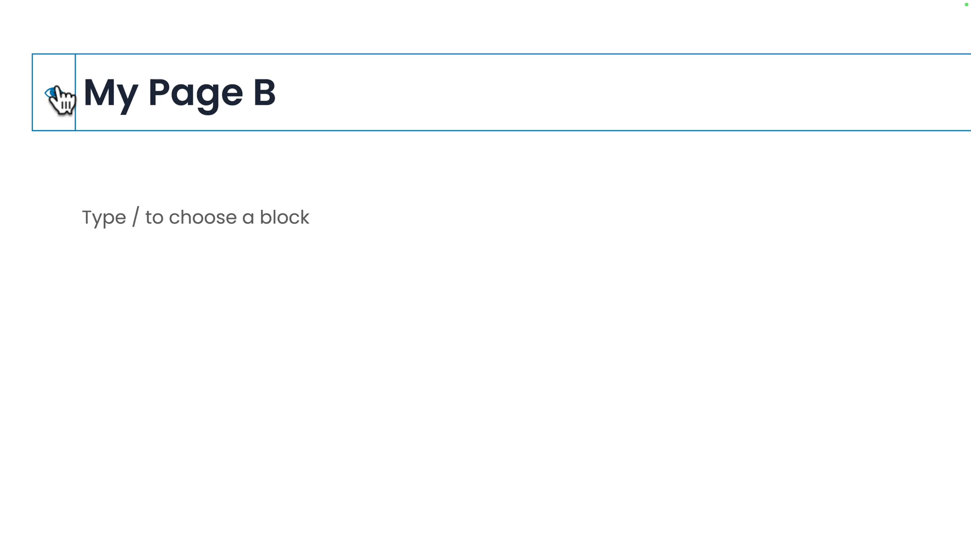
click(57, 88)
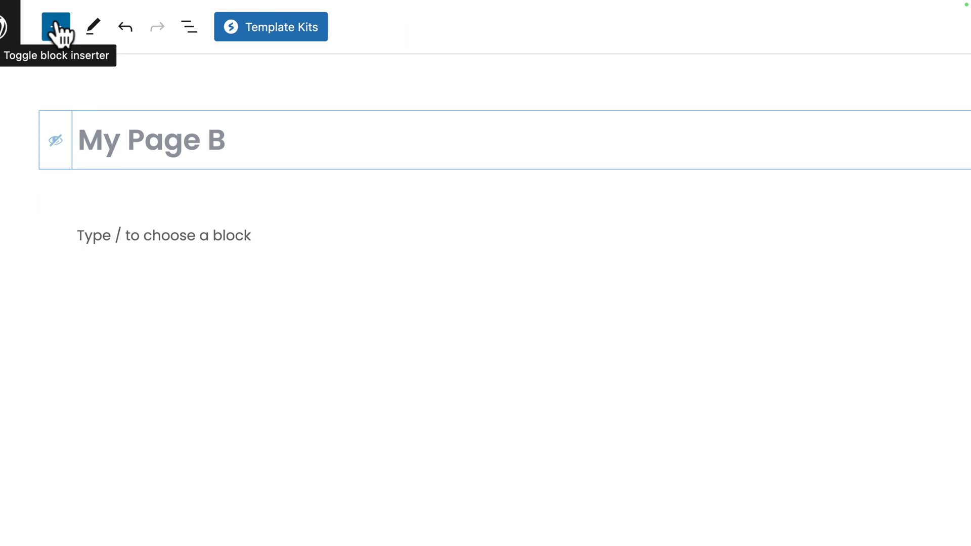
Step: Add a Spectra Container block with the layout of two equal columns to the page
click(56, 26)
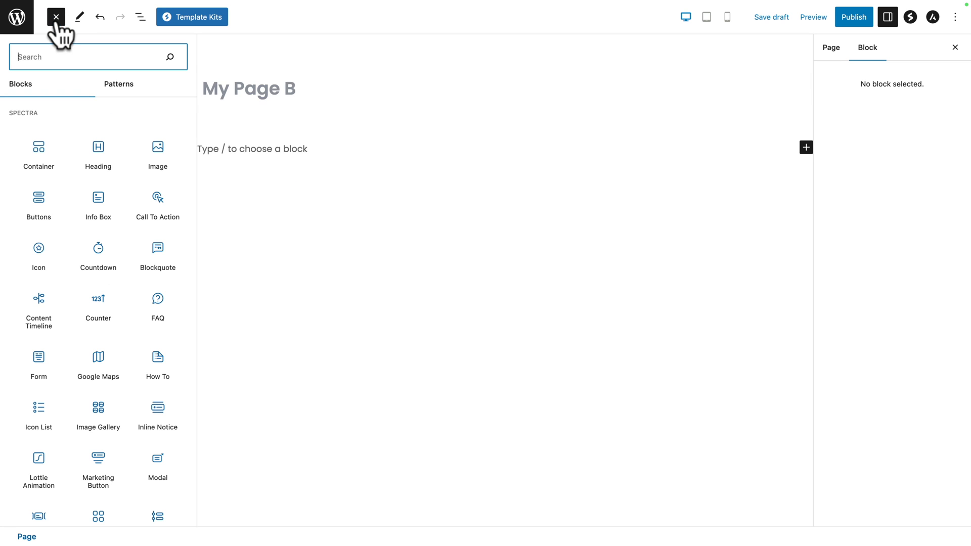
click(35, 152)
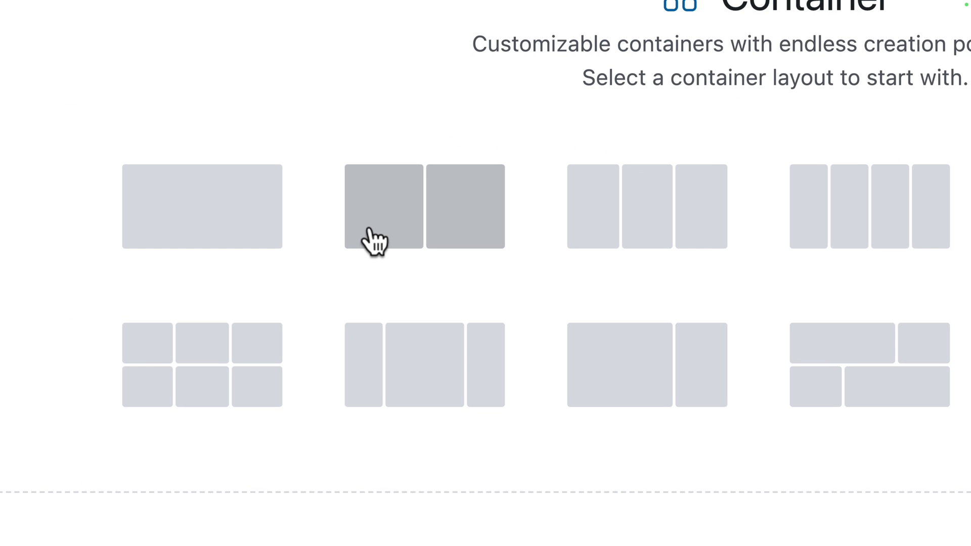
click(374, 242)
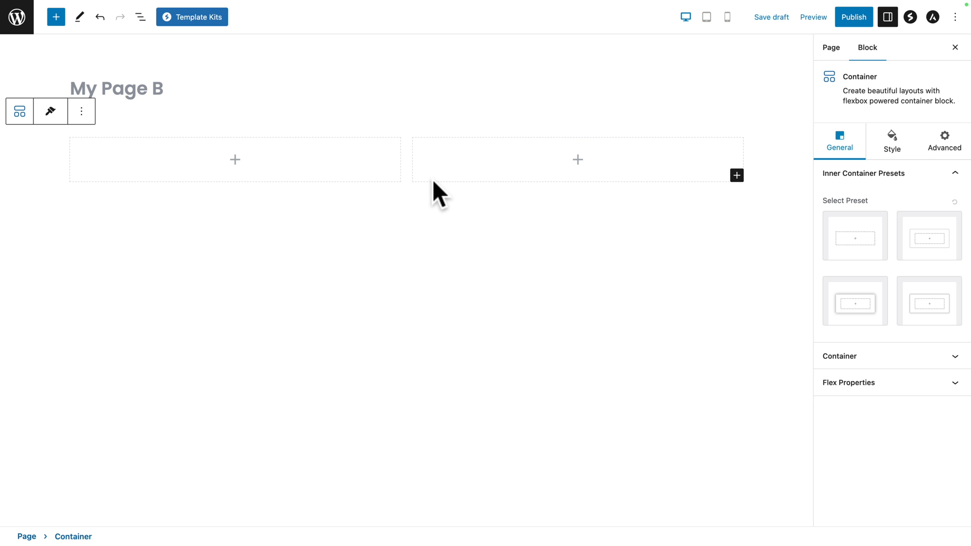
Step: Select the two inner containers and the outer container in turn to examine how they are nested
click(219, 223)
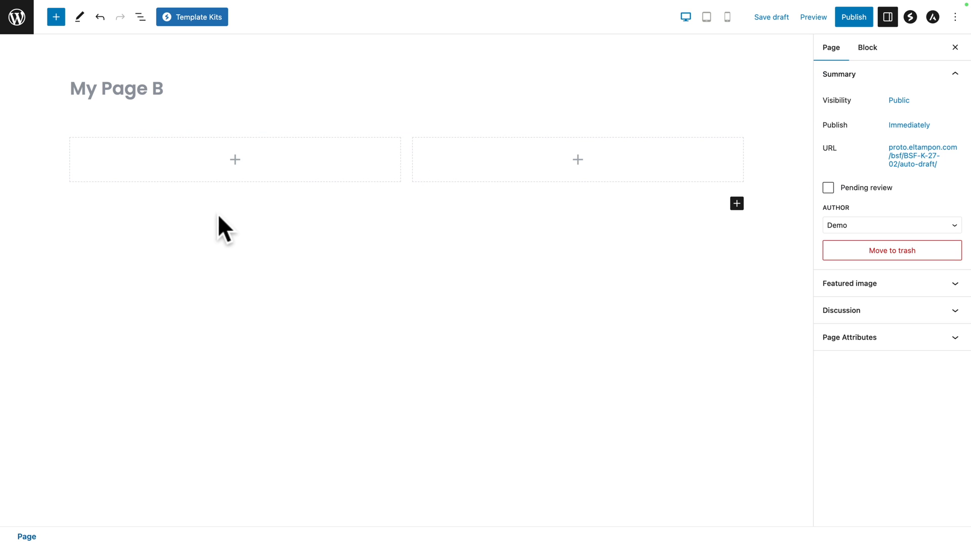
click(210, 155)
click(462, 173)
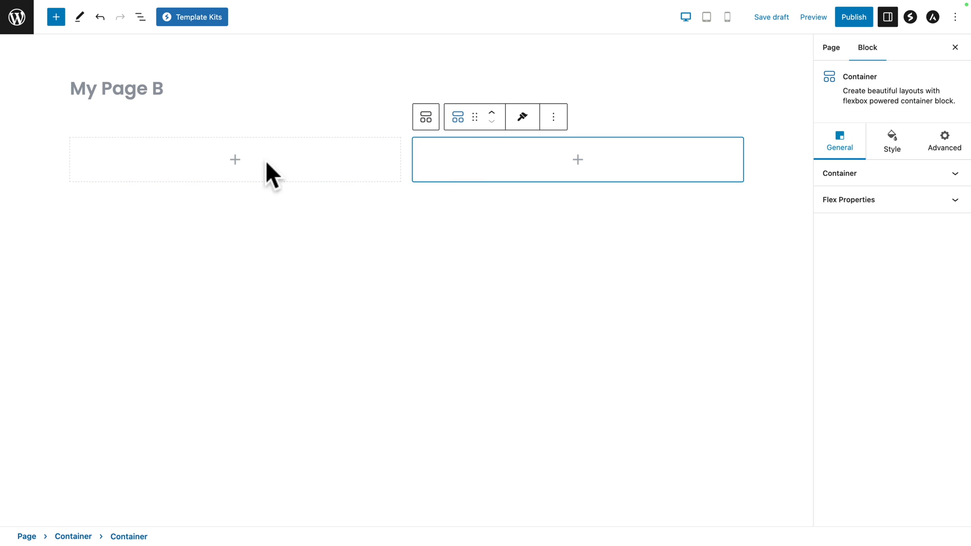
click(56, 169)
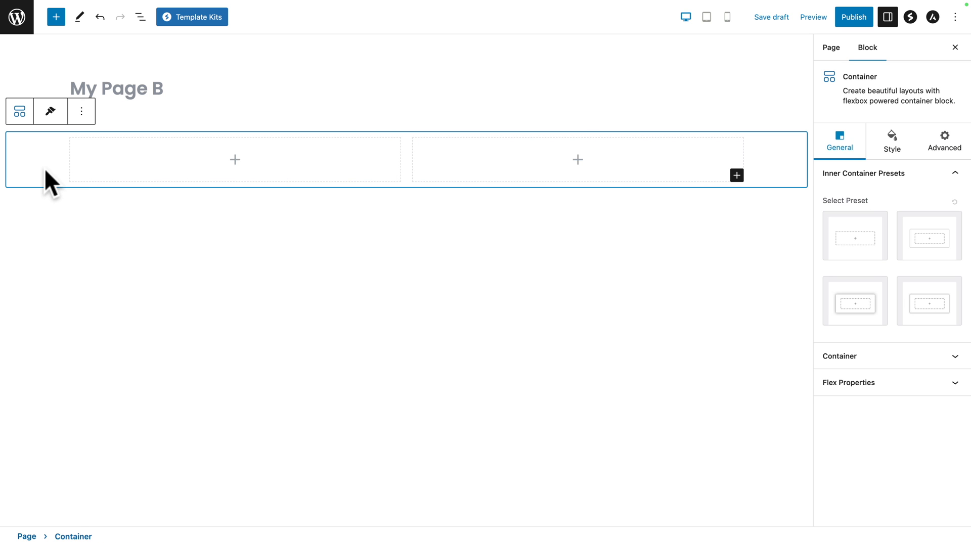
Step: Give the outer container a minimum height of 100 VH and set its content width to Full Width
click(141, 18)
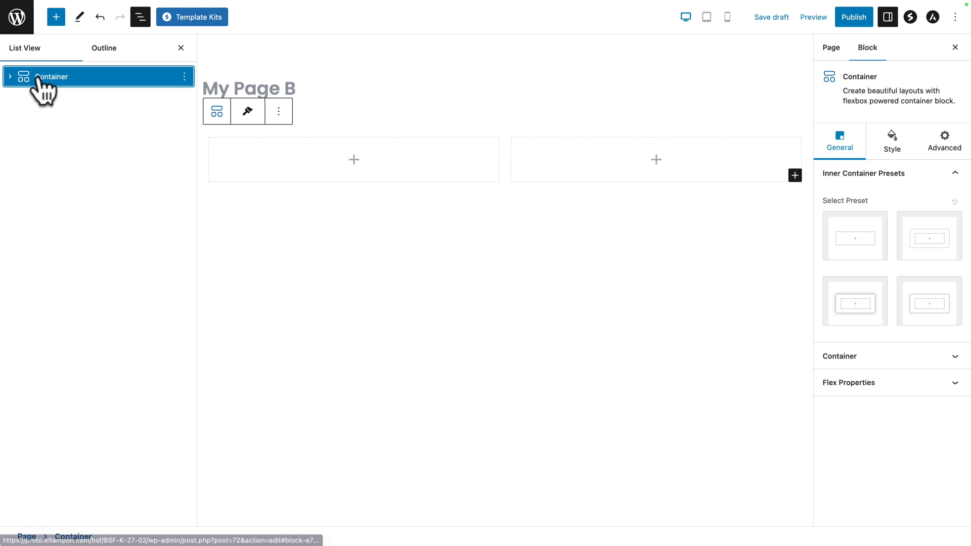
click(11, 76)
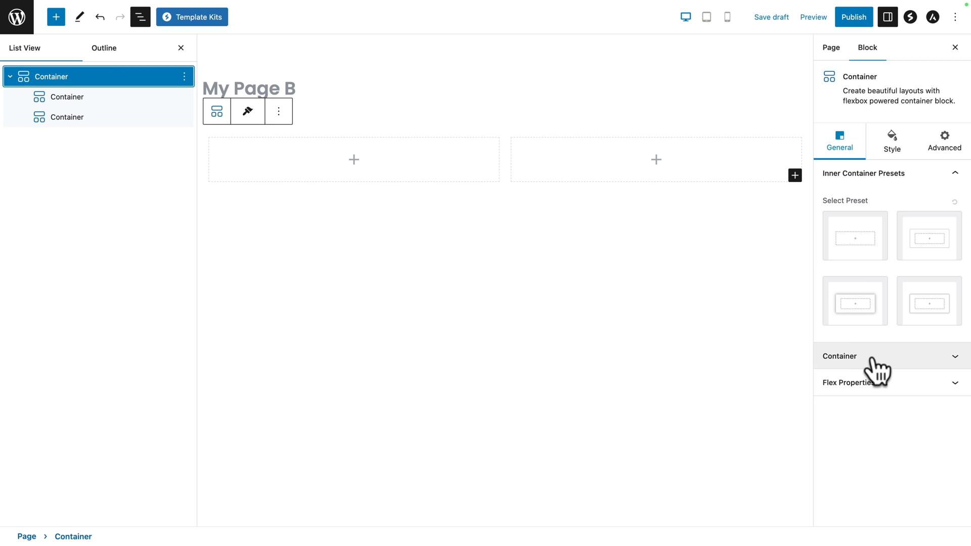
click(872, 360)
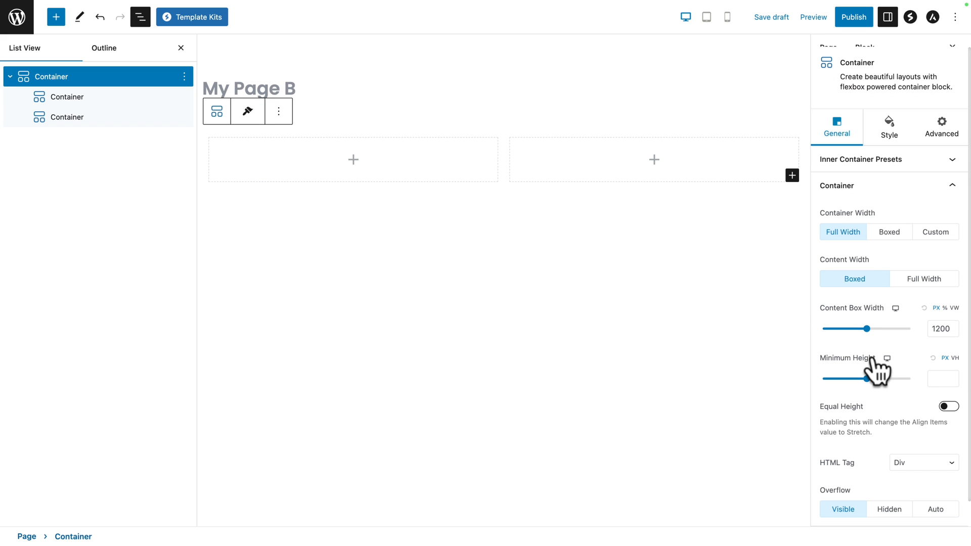
click(955, 358)
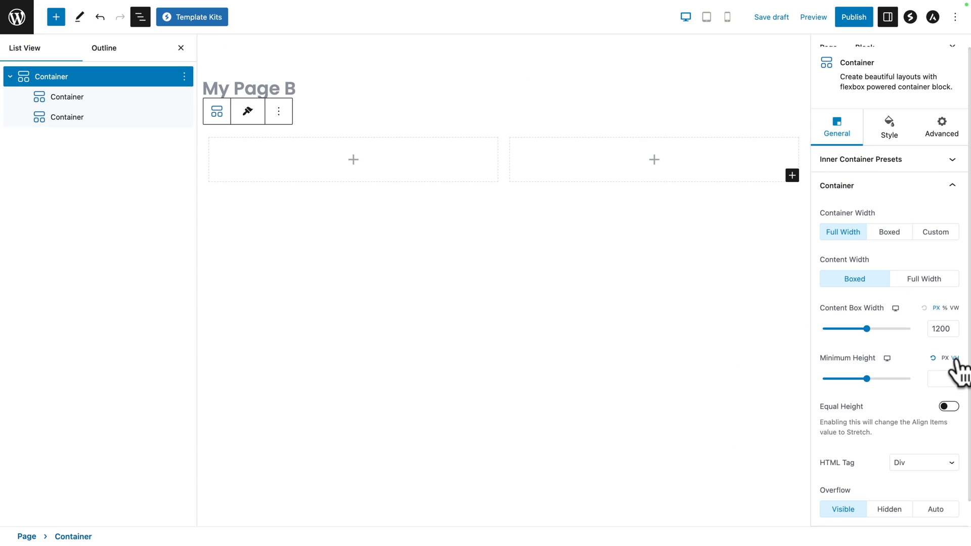
click(940, 377)
text(100)
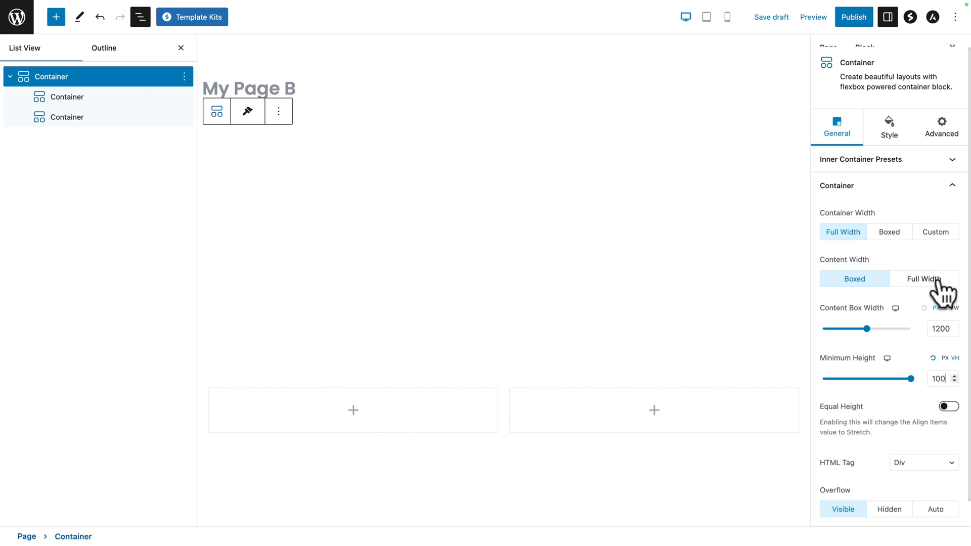
click(935, 280)
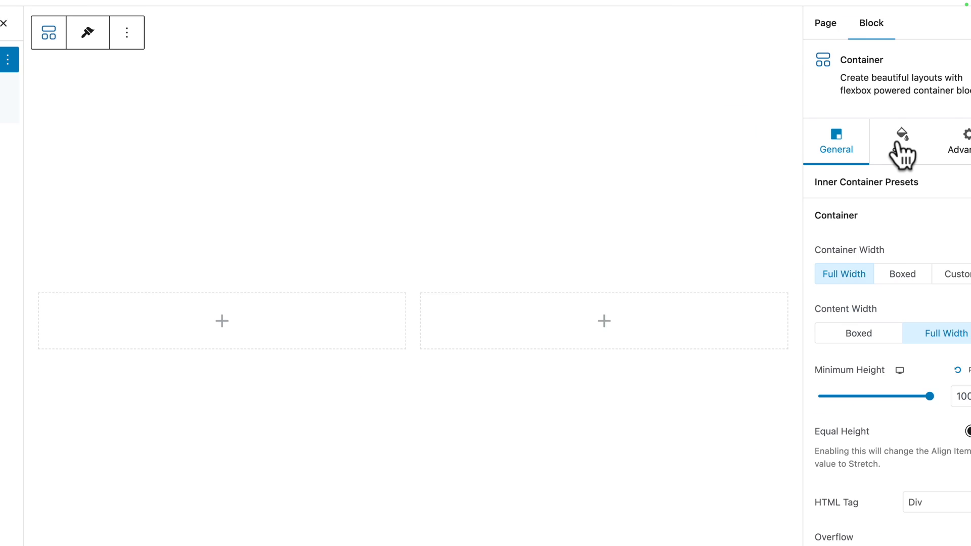
Step: Set the outer container's background to the media library image bg-01.webp, the woman in a blue suit on yellow
click(898, 152)
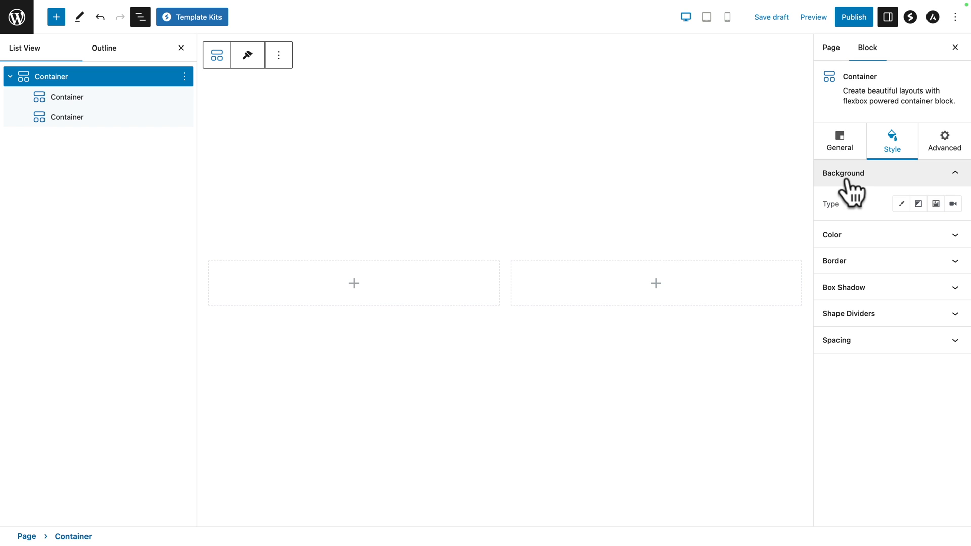
click(935, 206)
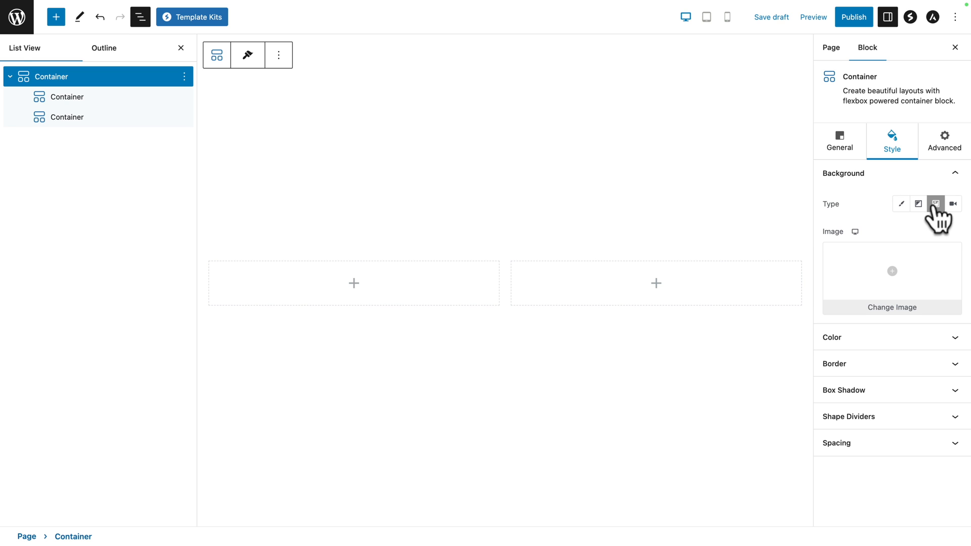
click(891, 272)
click(326, 249)
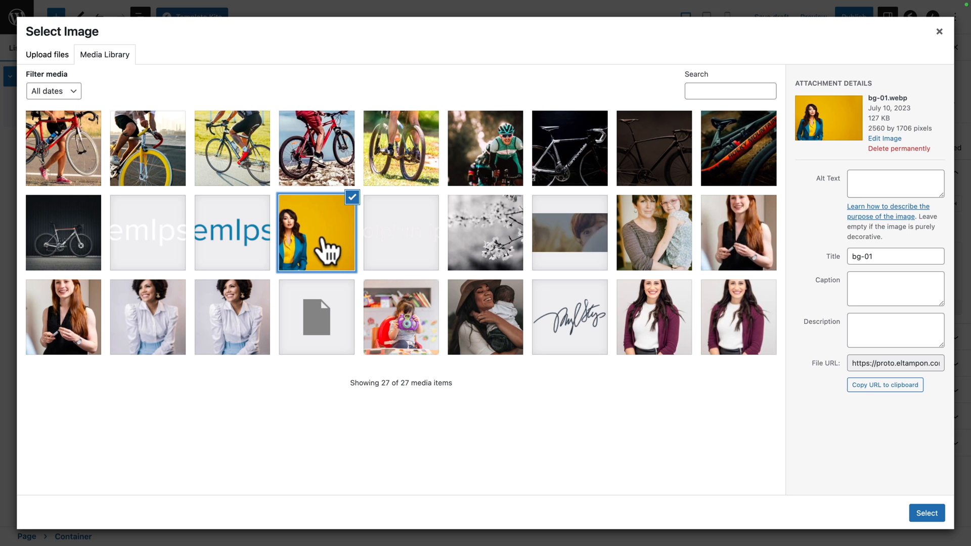
click(926, 512)
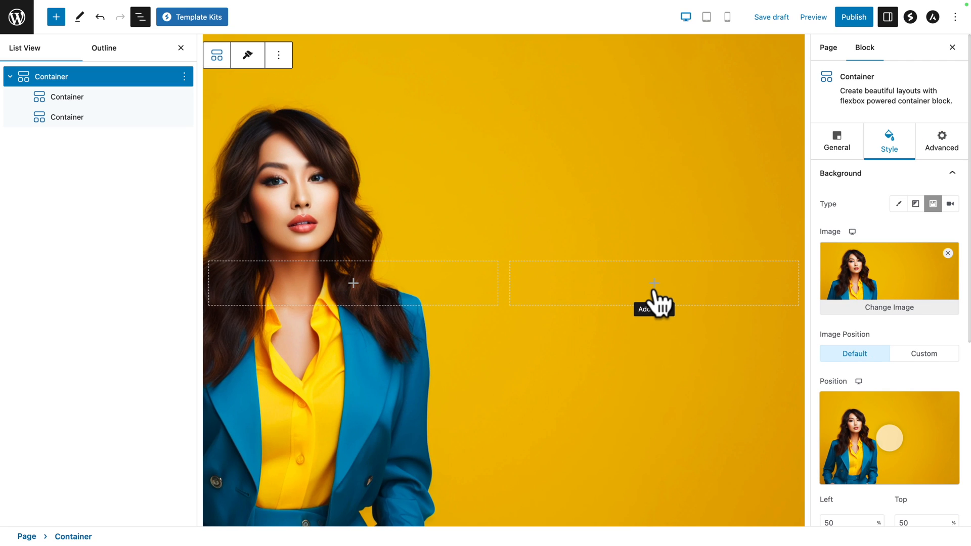
Step: Add a Call To Action block to the second inner container
click(655, 283)
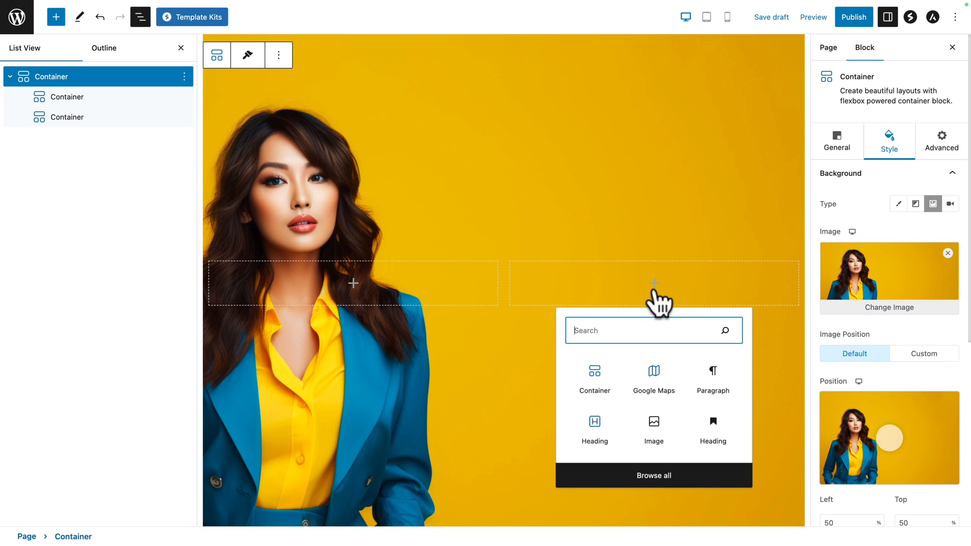
text(call)
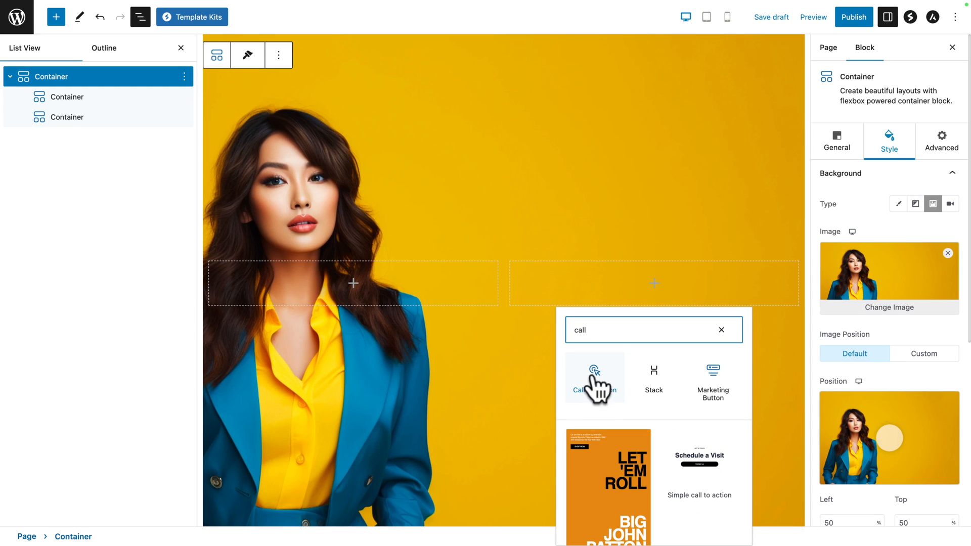
click(593, 387)
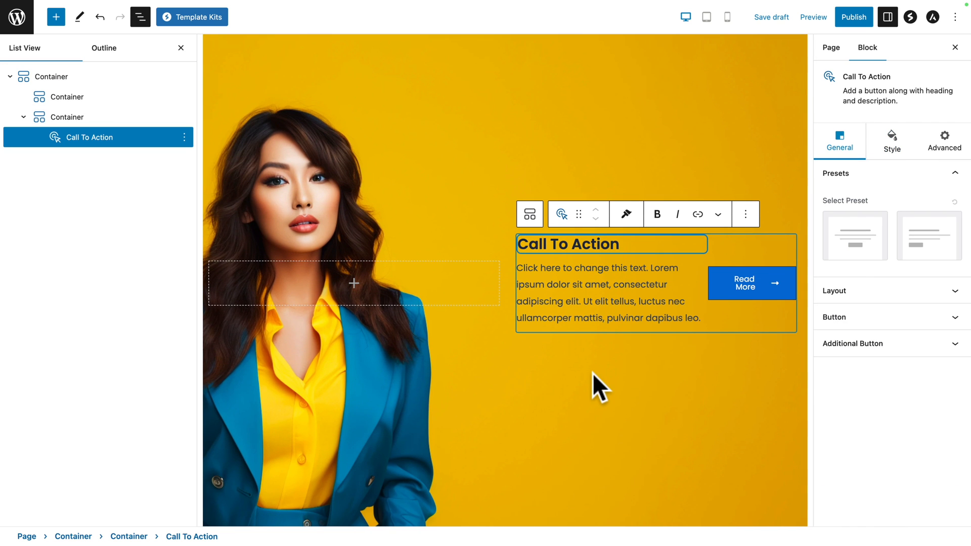
click(56, 22)
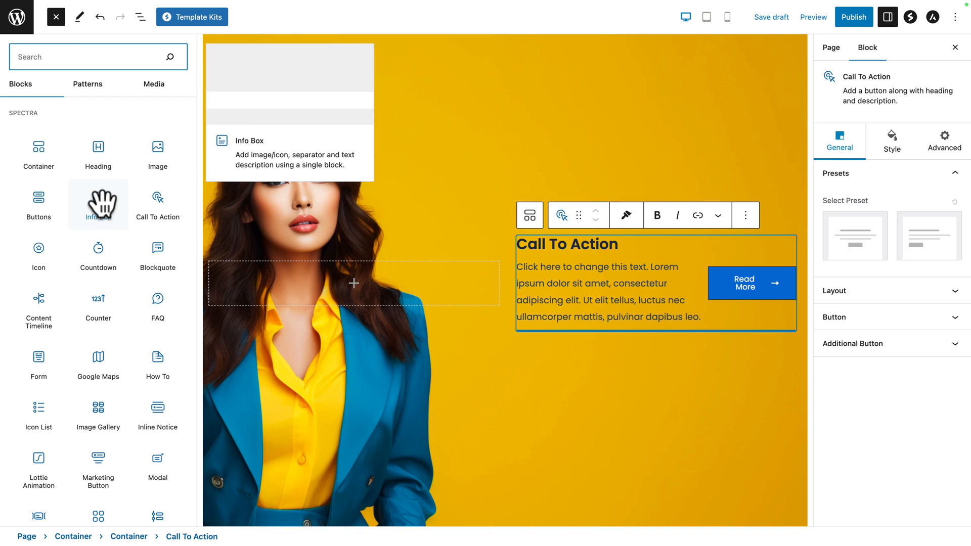
scroll(126, 203, down, 2)
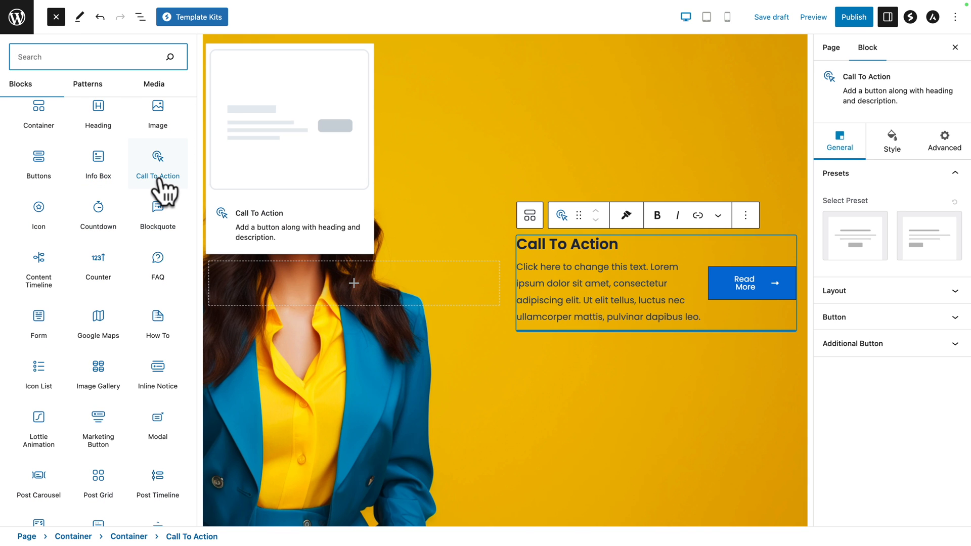
scroll(162, 191, up, 2)
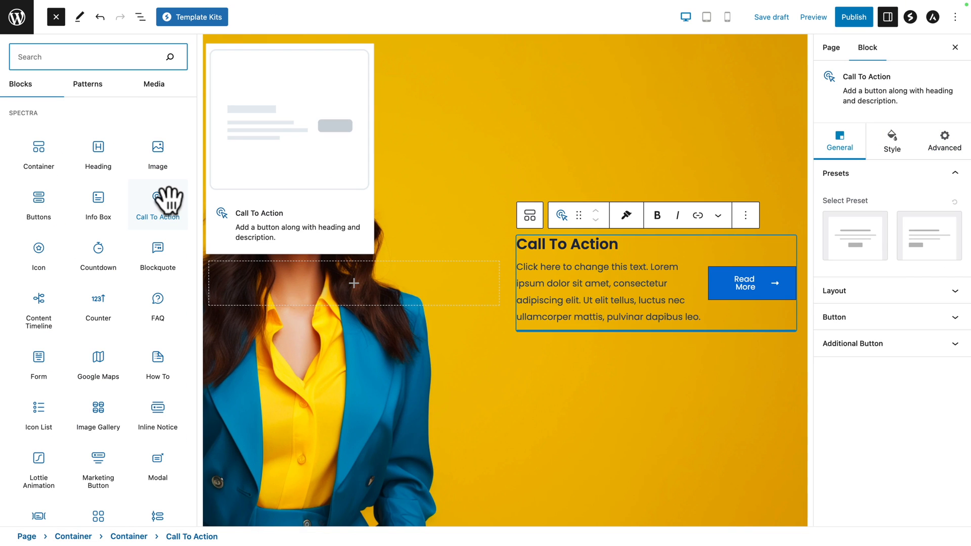
click(56, 18)
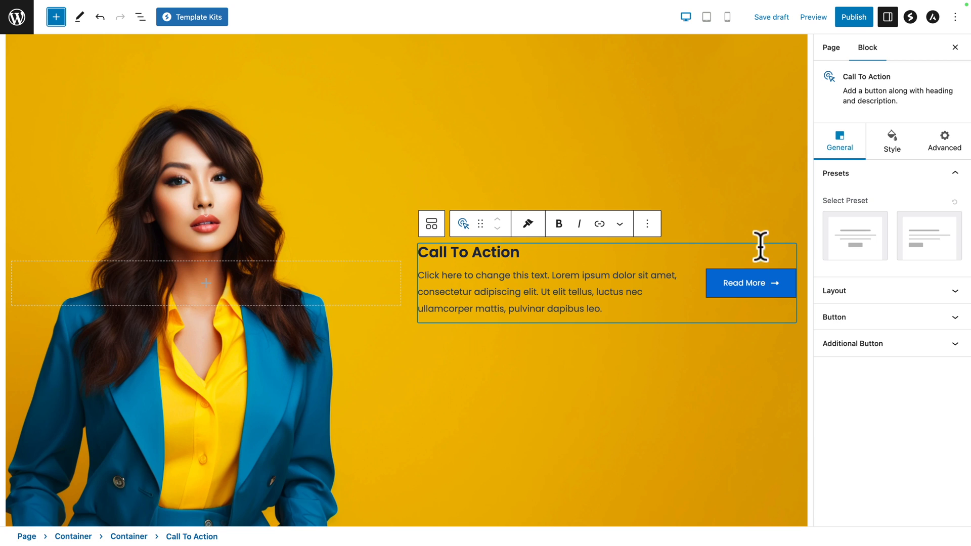
Step: Apply the filled, fully rounded preset to the Call To Action button and change its label to "Buy Now!"
click(859, 323)
scroll(855, 324, down, 3)
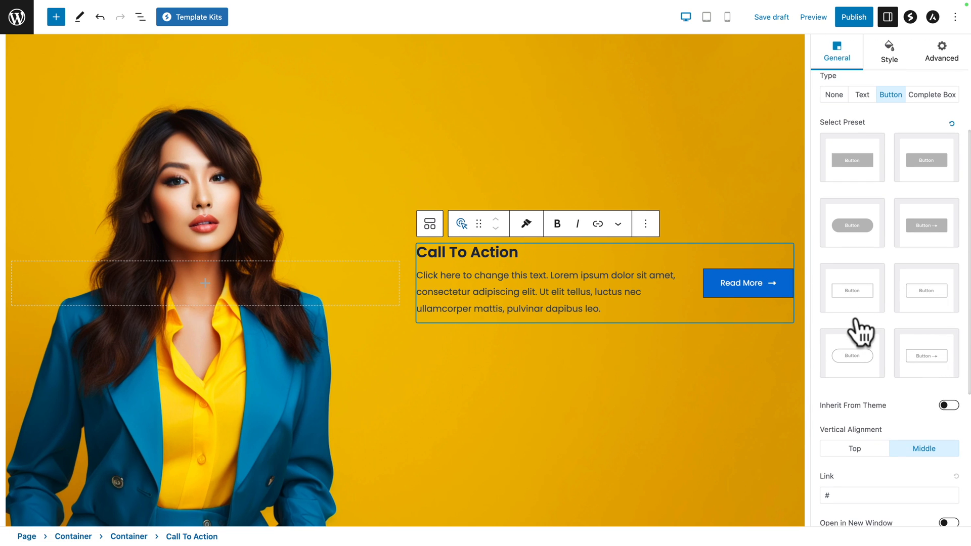
click(853, 227)
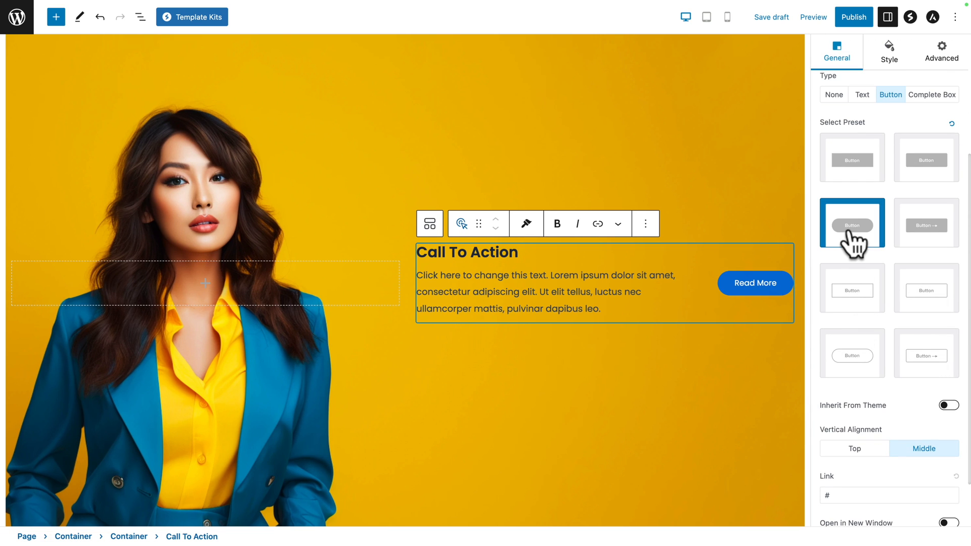
click(752, 285)
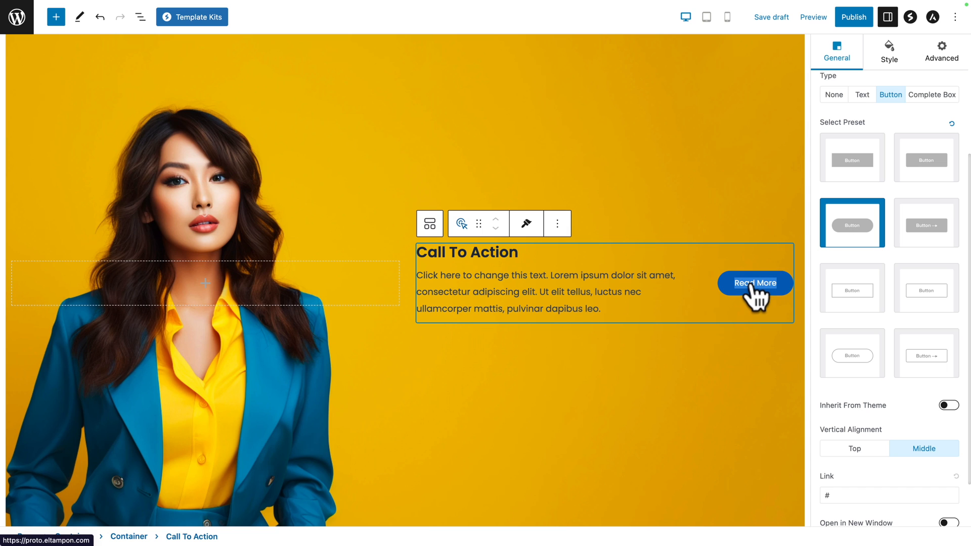
text(Buy N)
scroll(835, 481, down, 1)
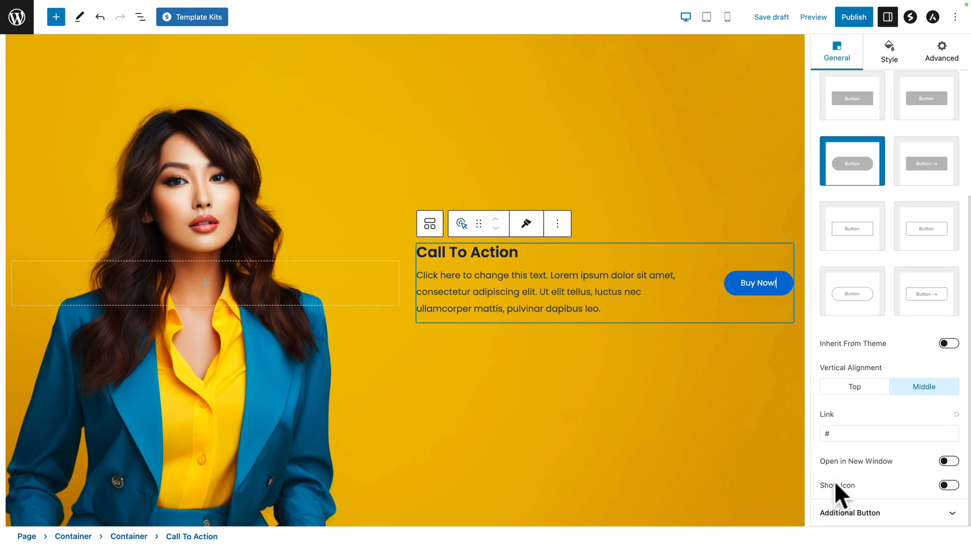
click(837, 433)
text(https://wpspectra.com)
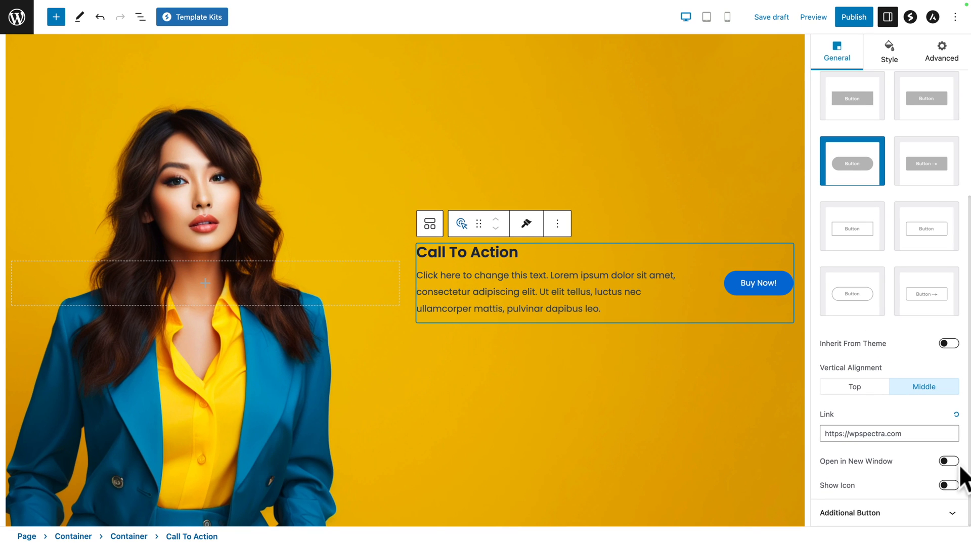
Step: Show an icon on the Buy Now! button and replace the arrow with the Tag icon
click(947, 485)
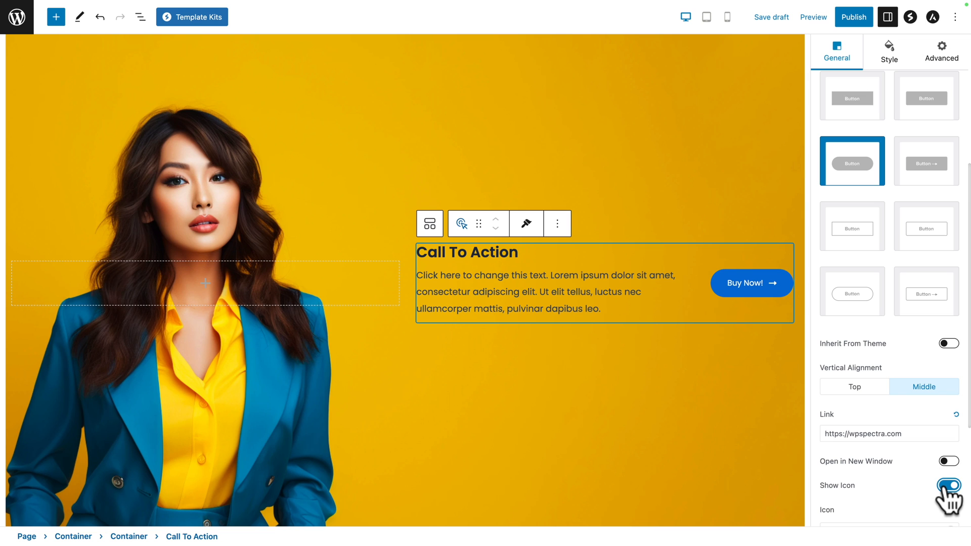
scroll(947, 493, down, 4)
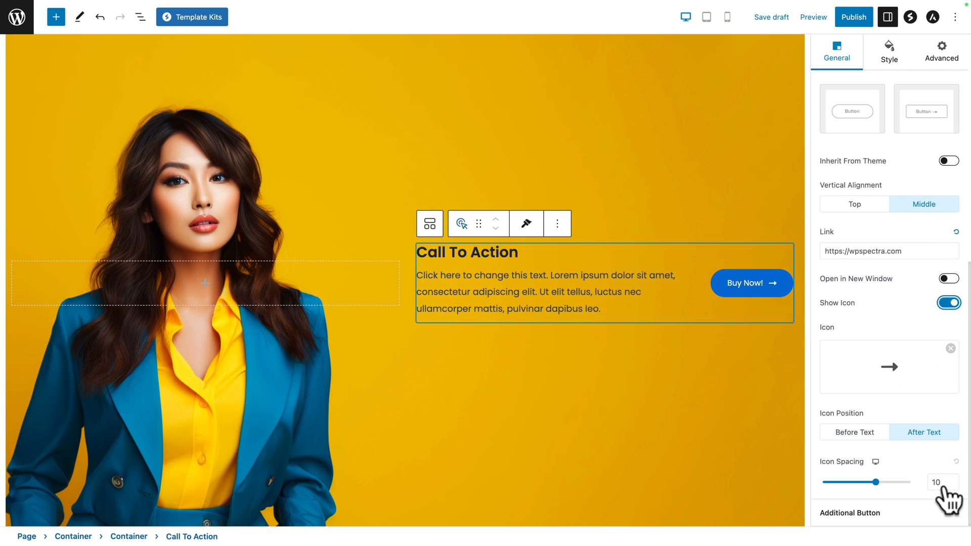
click(898, 385)
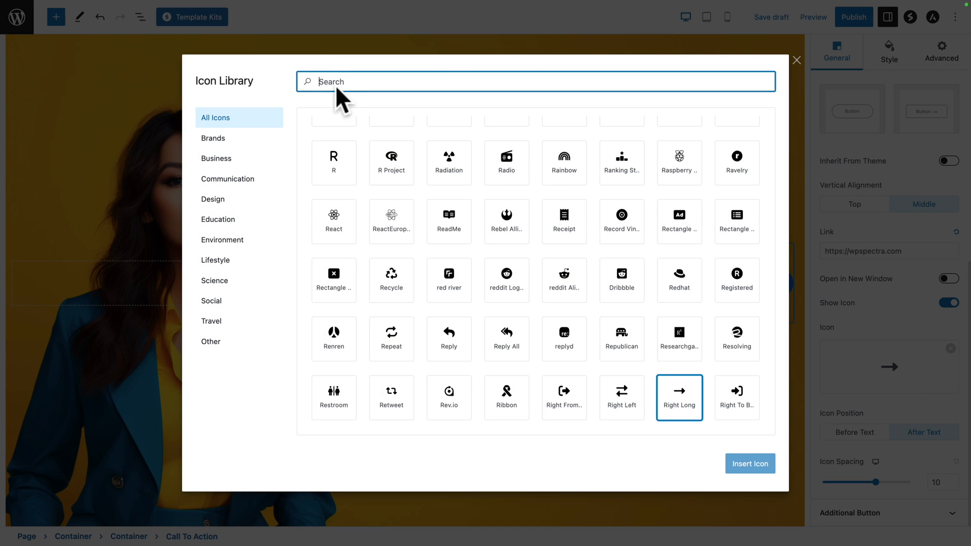
text(tag)
click(505, 147)
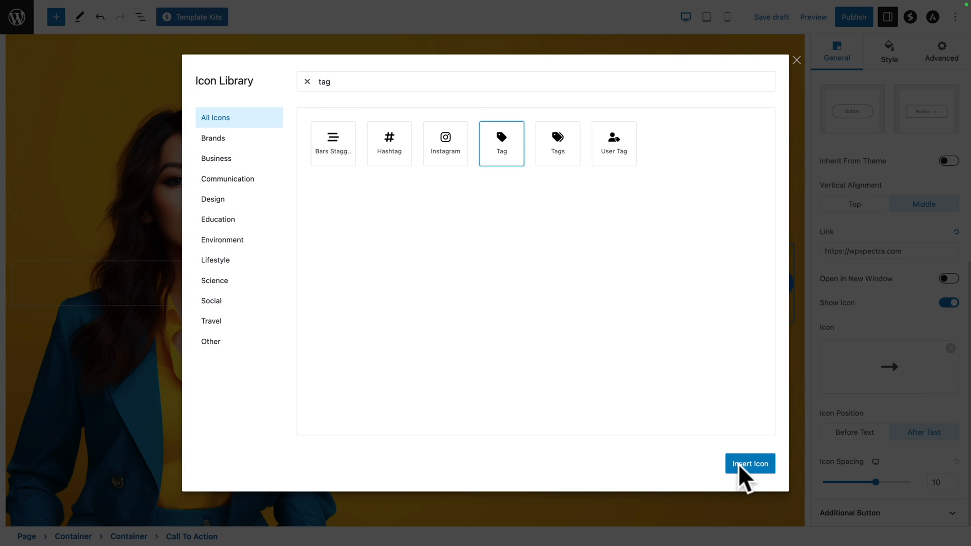
click(740, 466)
Step: Change the Call To Action heading's color to near-white FEFEFE
scroll(858, 326, up, 5)
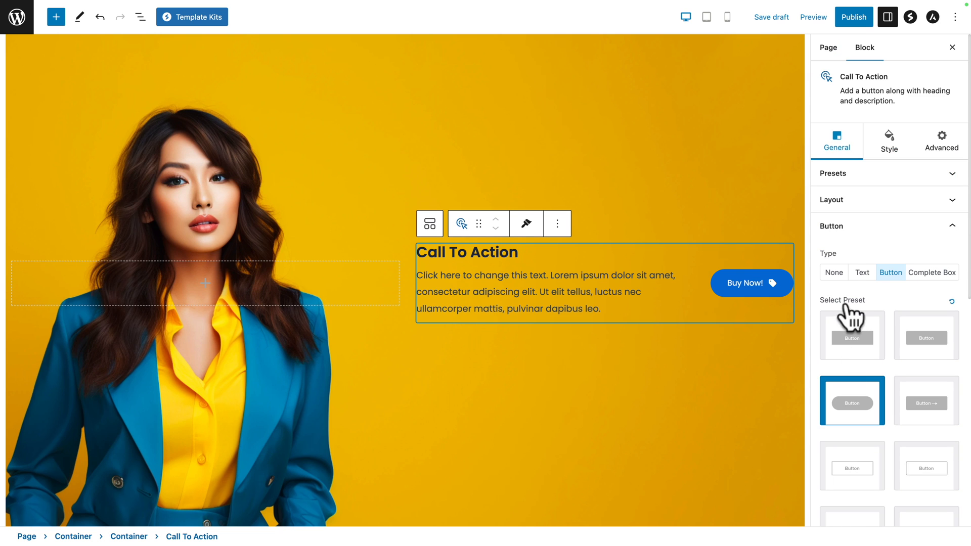
click(844, 230)
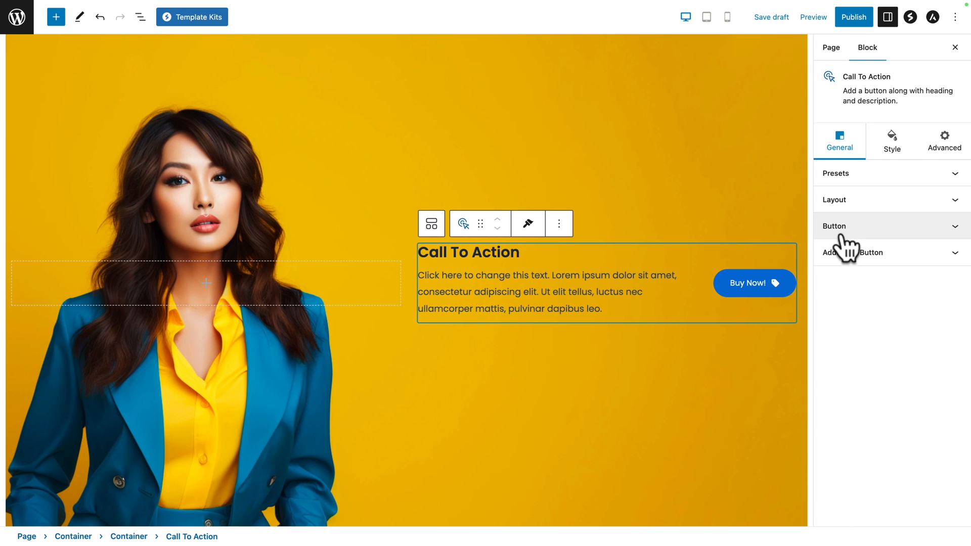
click(892, 147)
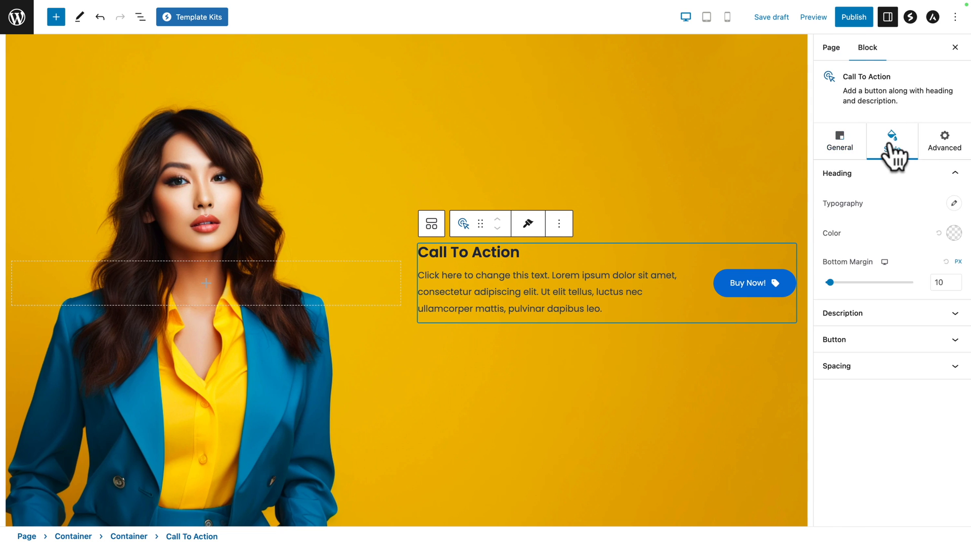
click(954, 233)
drag(883, 304, 850, 256)
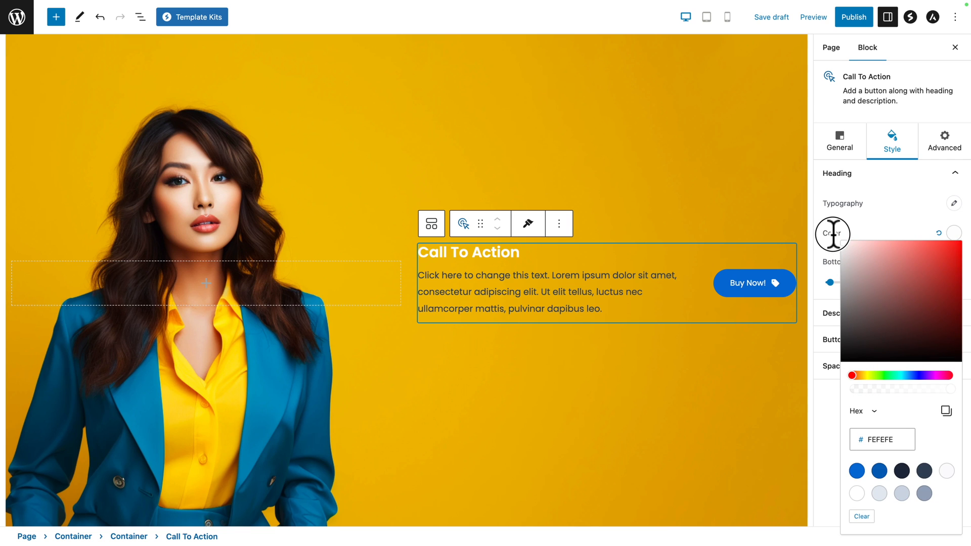
click(887, 221)
Step: Change the Call To Action description's color to white FFFFFF
click(874, 313)
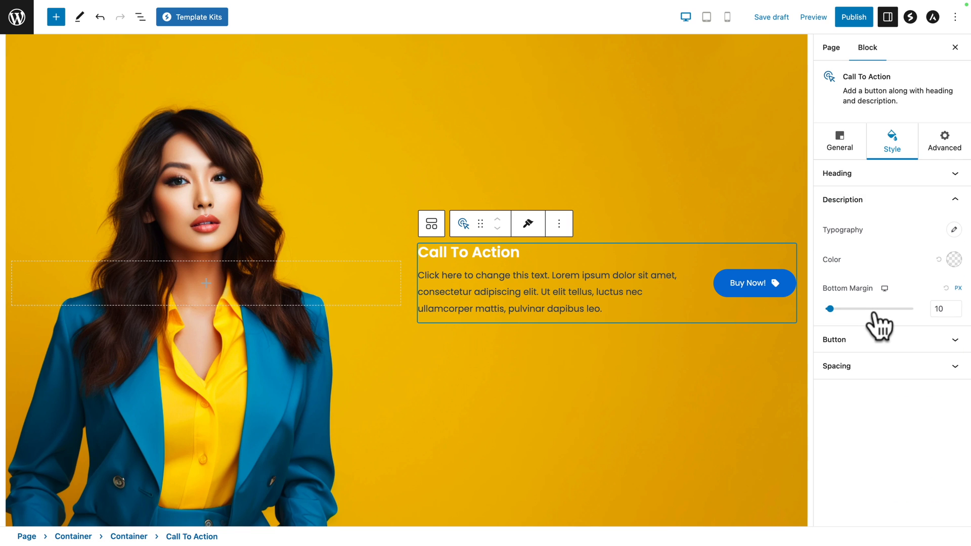
click(954, 259)
drag(905, 310, 843, 268)
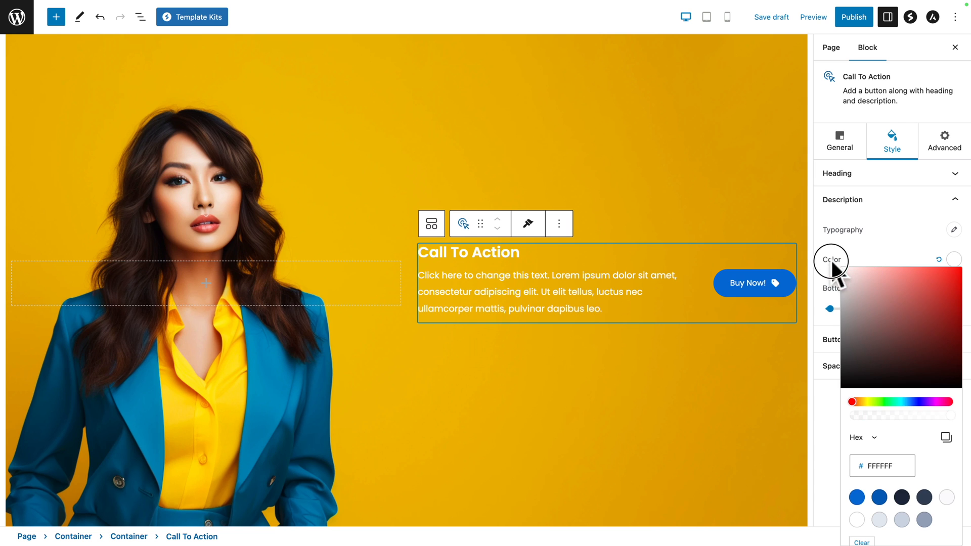
click(954, 259)
Step: Try larger font sizes for the Call To Action description and settle on 16 px
click(954, 229)
click(929, 310)
text(16)
key(Up)
key(Up)
key(Up)
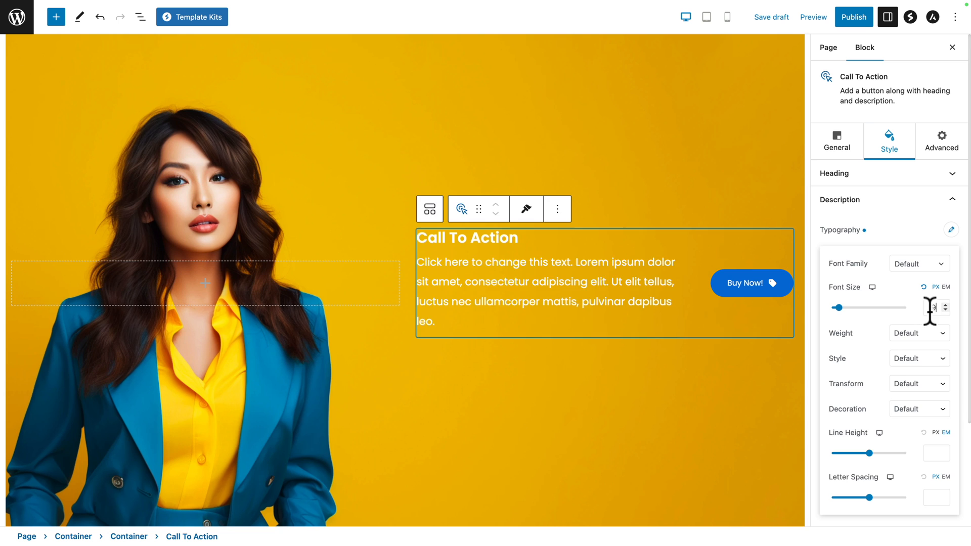
key(Down)
key(Down)
key(Down)
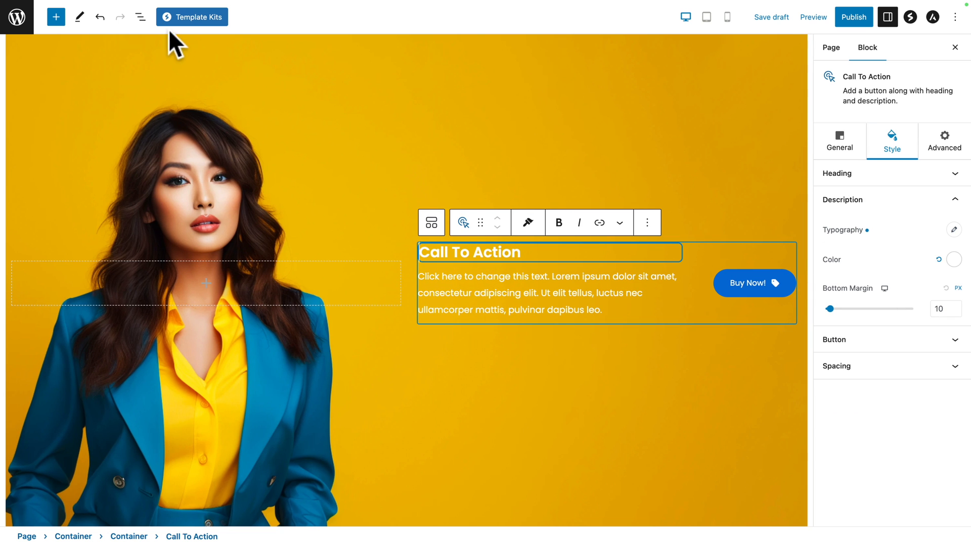
Step: Add a gradient overlay to the outer container's background image, with semi-transparent yellow F4DA0C80 as its first color
click(141, 17)
click(47, 77)
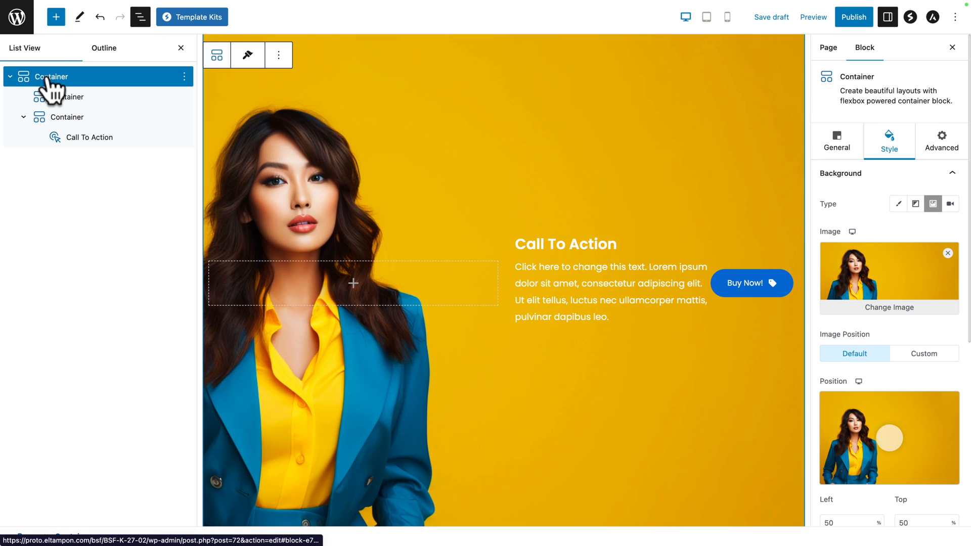
scroll(875, 314, down, 6)
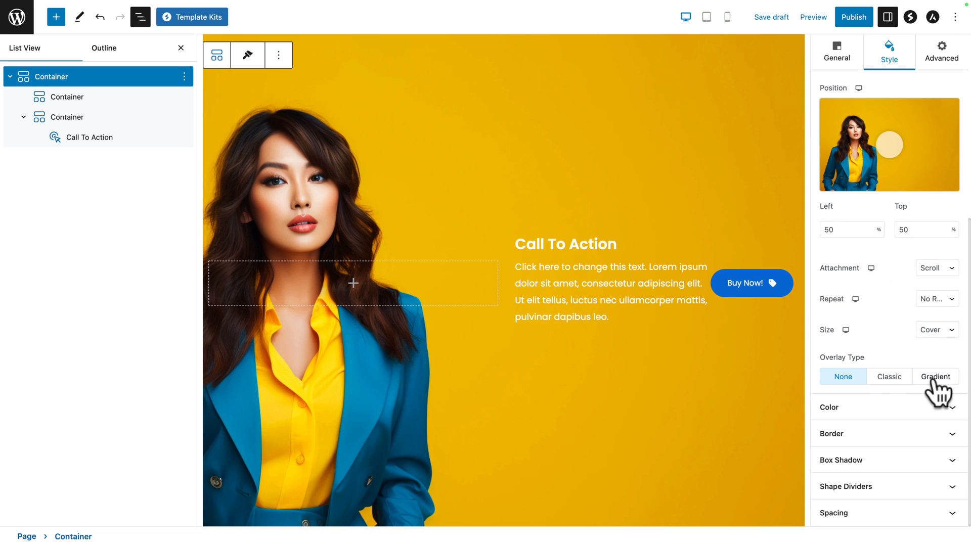
click(935, 378)
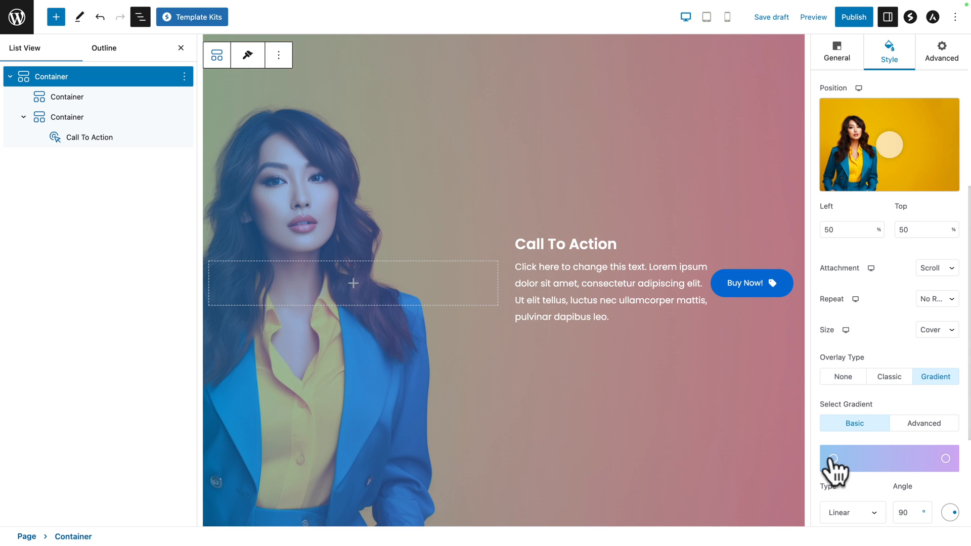
click(833, 459)
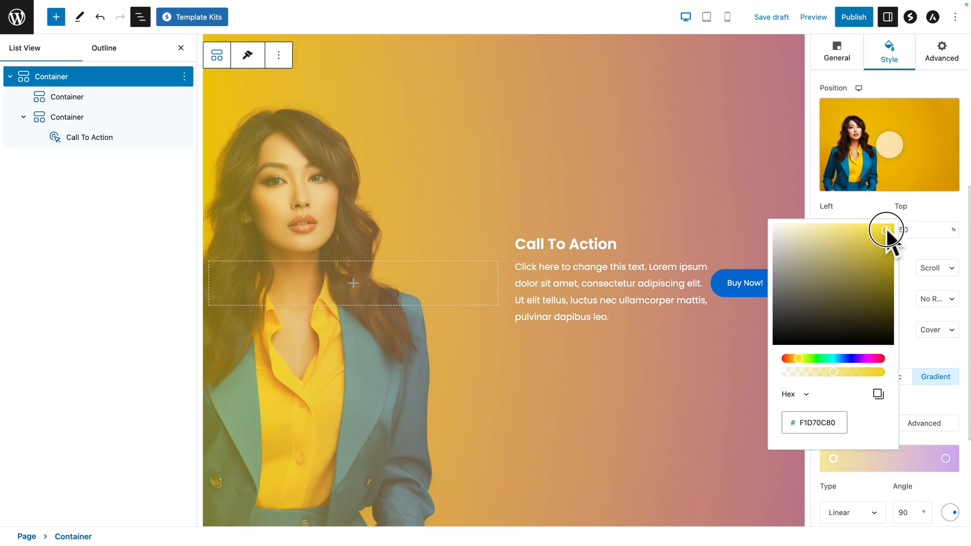
click(886, 229)
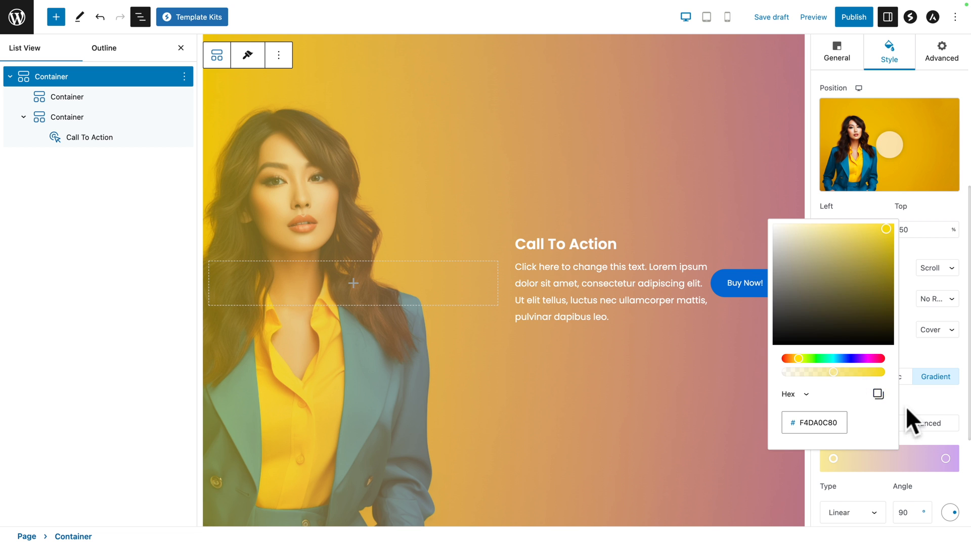
Step: Make the overlay gradient's second color fully transparent and set the gradient angle to 356 degrees
click(945, 459)
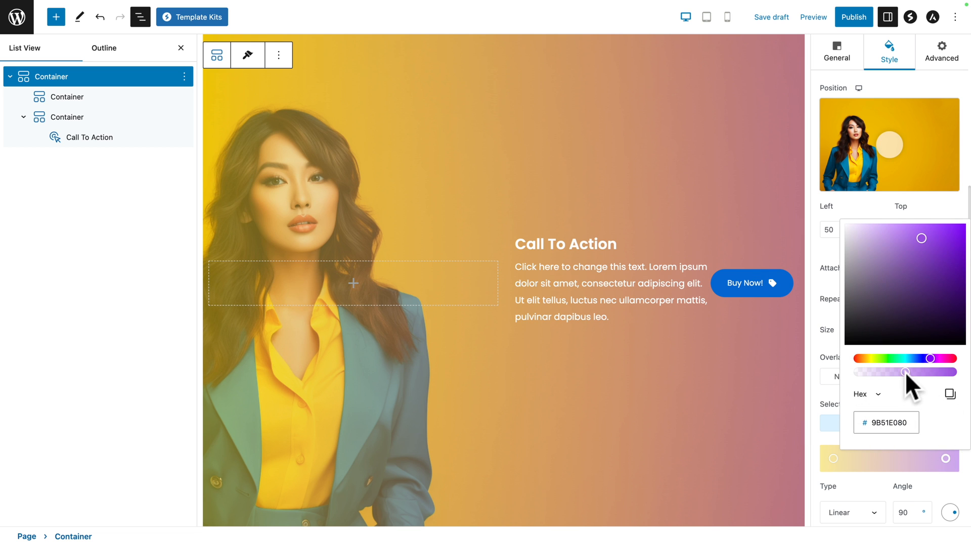
drag(905, 372, 859, 373)
click(815, 377)
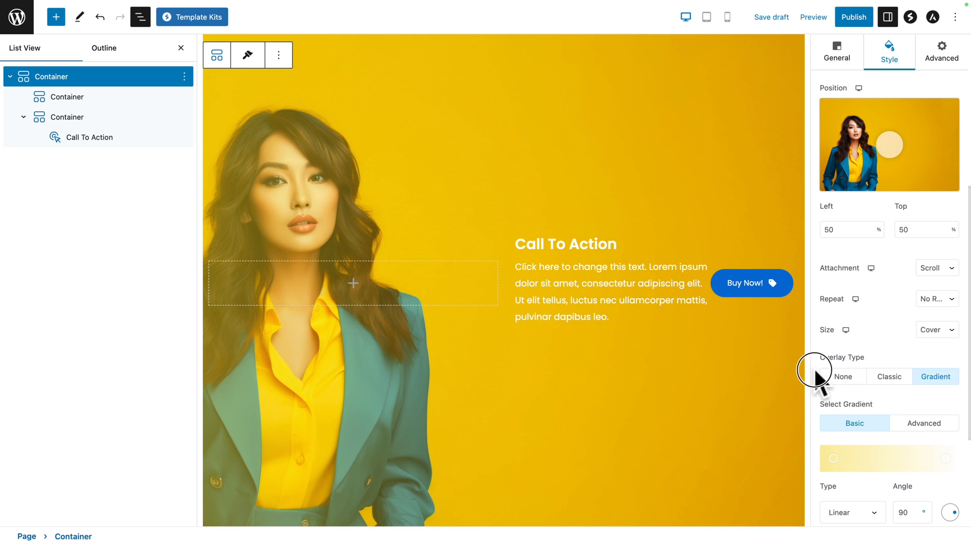
scroll(856, 444, down, 3)
mouse_move(955, 388)
mouse_down()
mouse_move(950, 398)
mouse_move(950, 375)
mouse_move(939, 386)
mouse_move(947, 401)
mouse_move(947, 380)
mouse_up()
Step: Publish the page and try the Buy Now! button on the live page
click(856, 20)
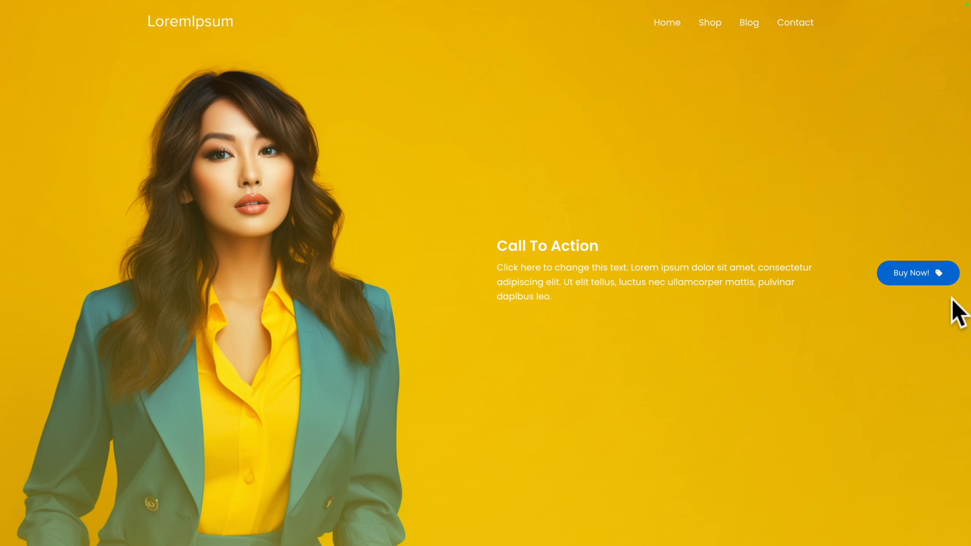
click(928, 275)
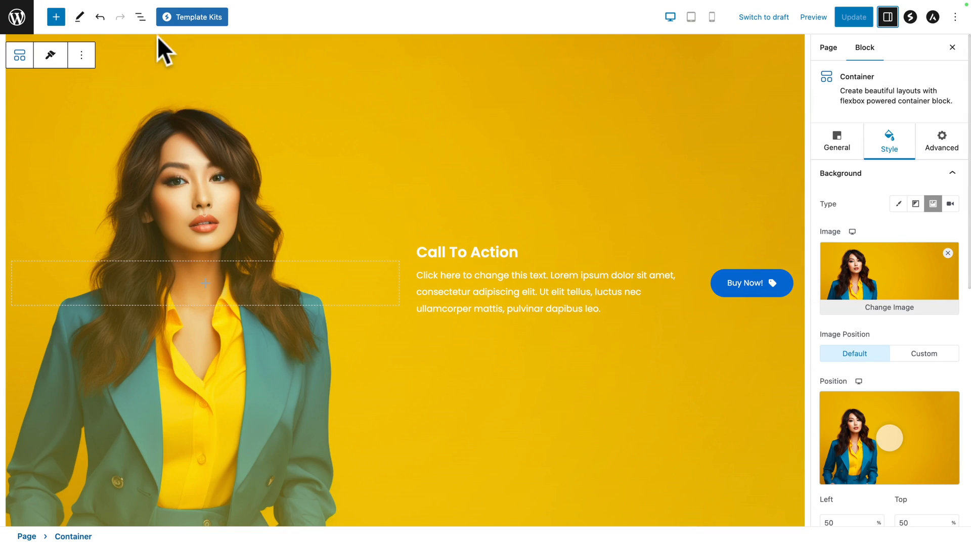
Step: Set the outer container's desktop padding to 40 px at the top and bottom and 60 px on the left and right
click(140, 16)
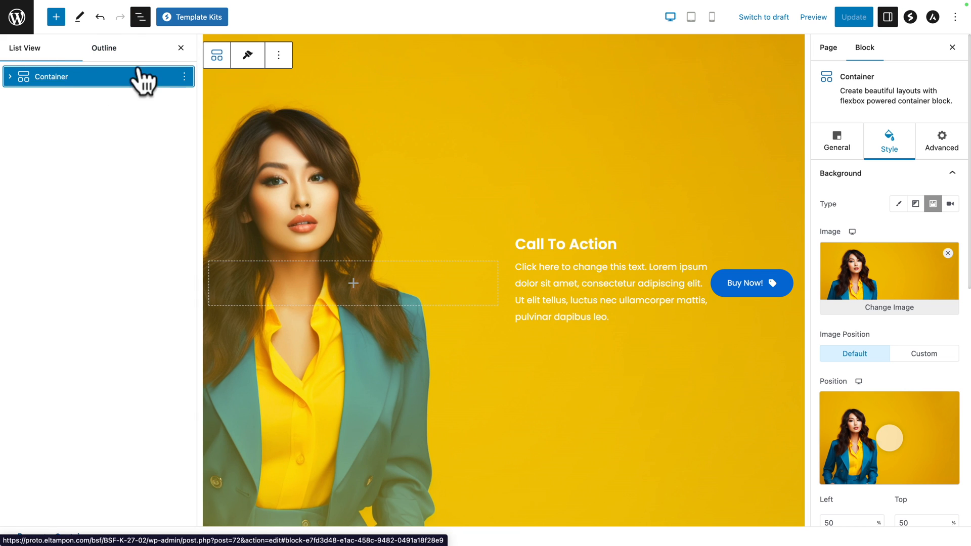
click(181, 47)
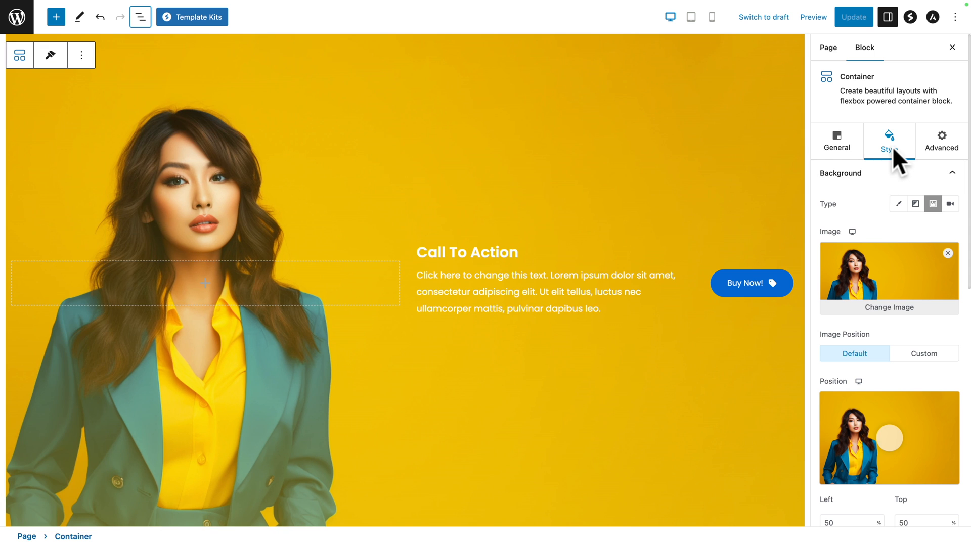
scroll(895, 162, down, 9)
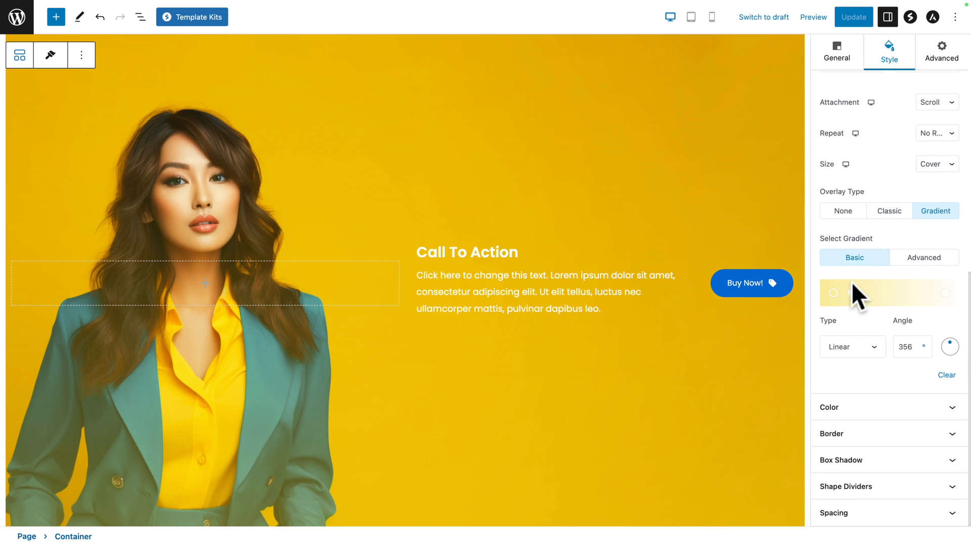
click(840, 513)
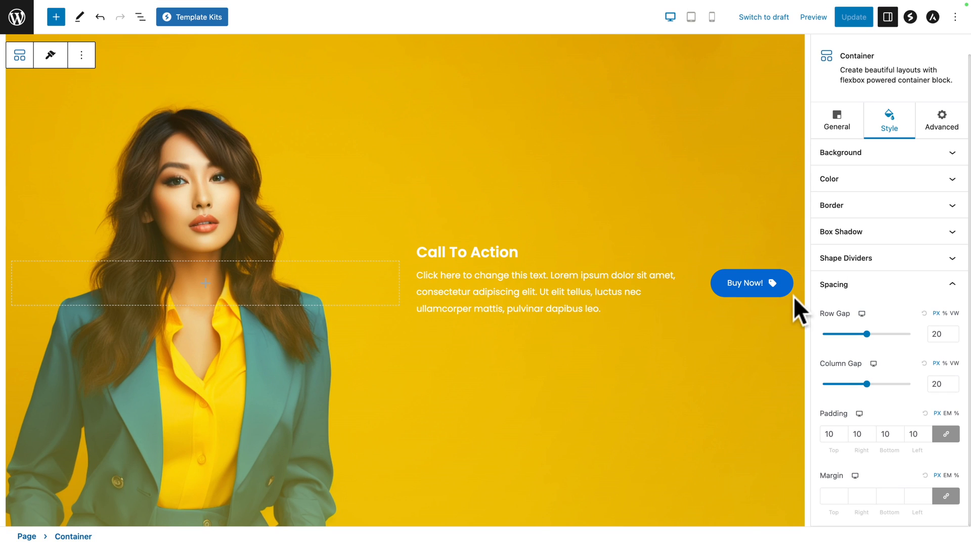
double_click(823, 434)
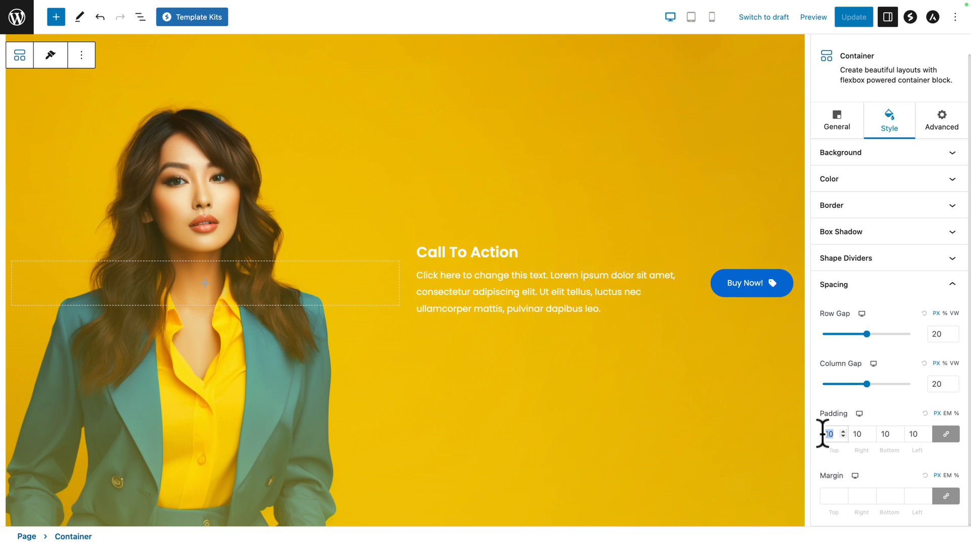
text(60)
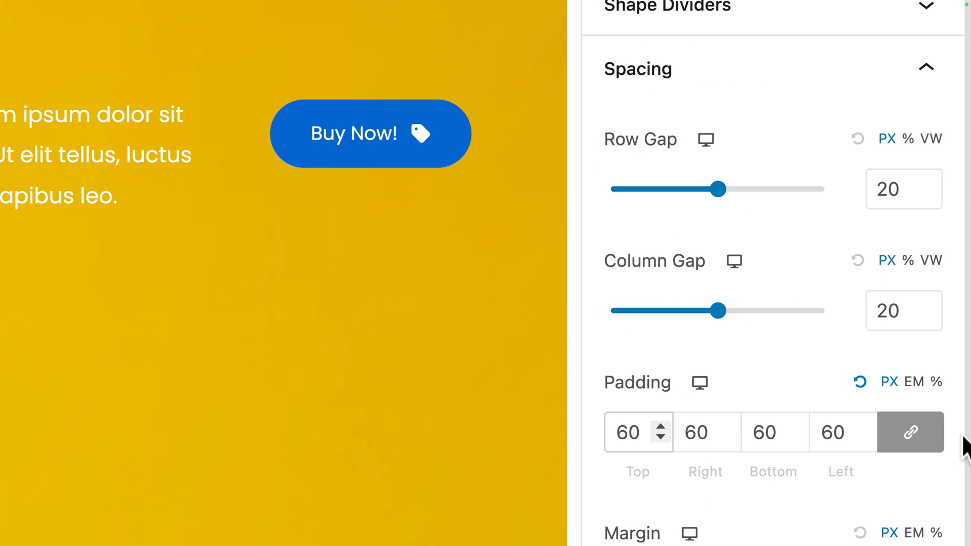
click(913, 433)
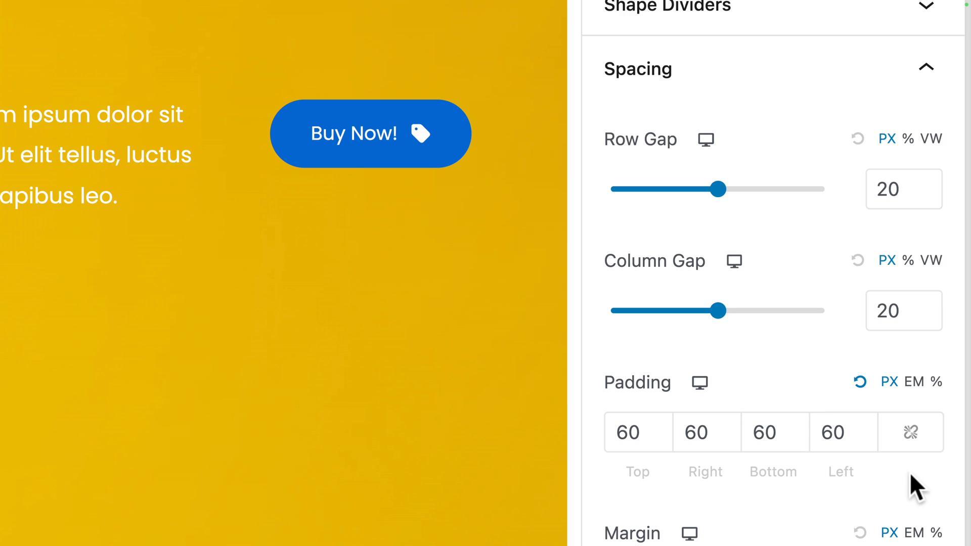
text(40)
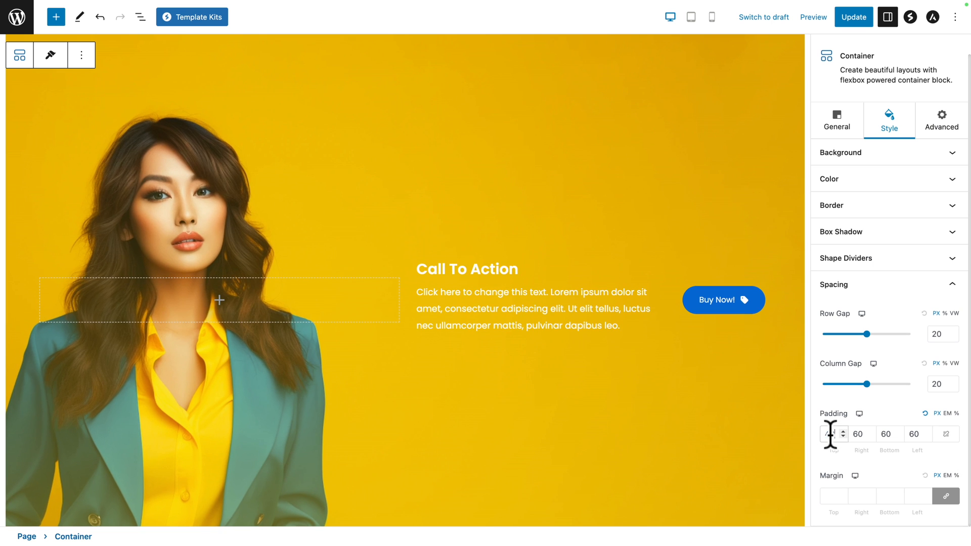
key(Tab)
text(40)
key(Tab)
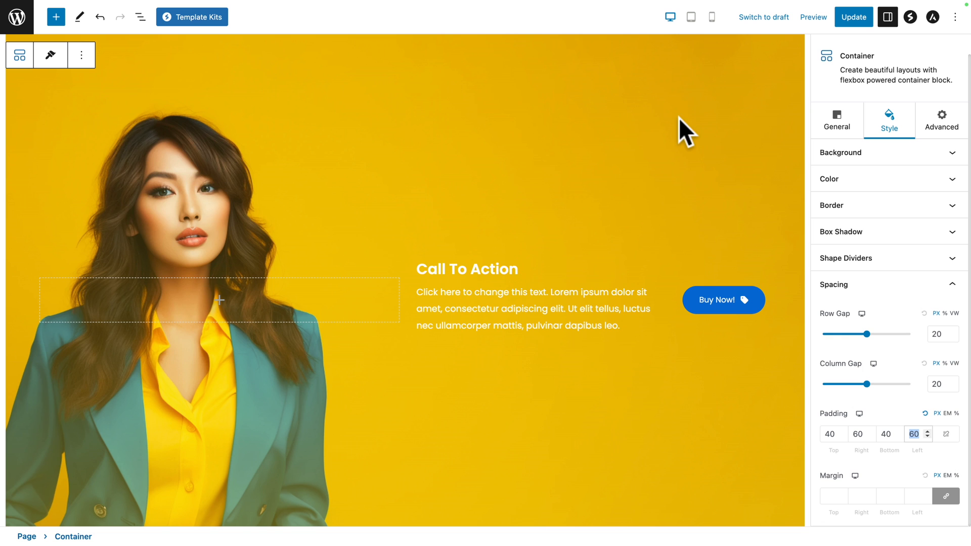
Step: Switch the editor to the tablet view and right-align the Call To Action block for that device
click(691, 18)
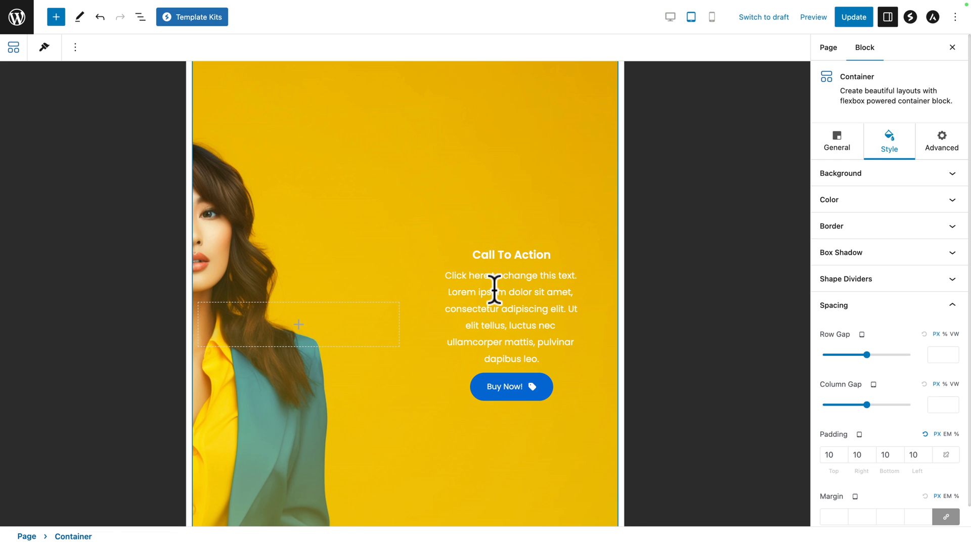
click(494, 257)
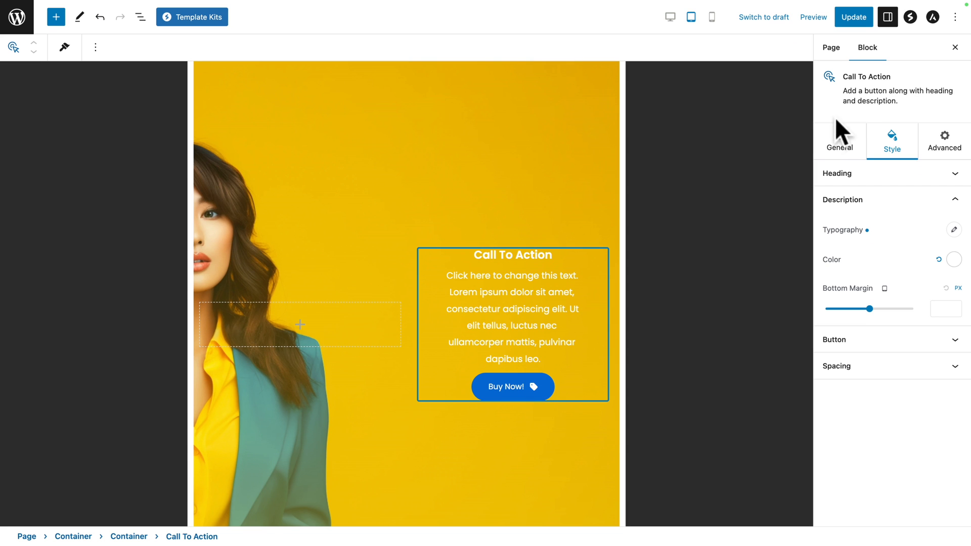
click(841, 147)
click(836, 291)
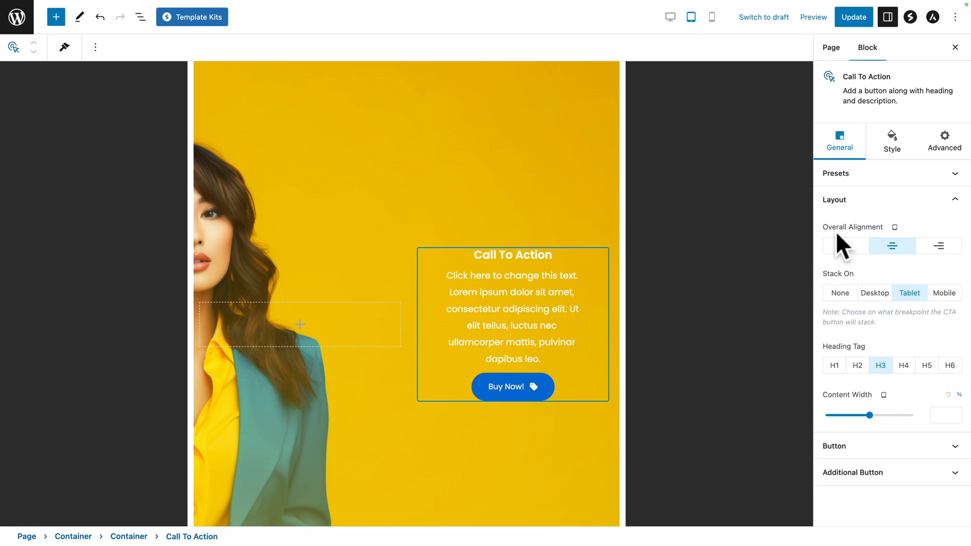
click(939, 247)
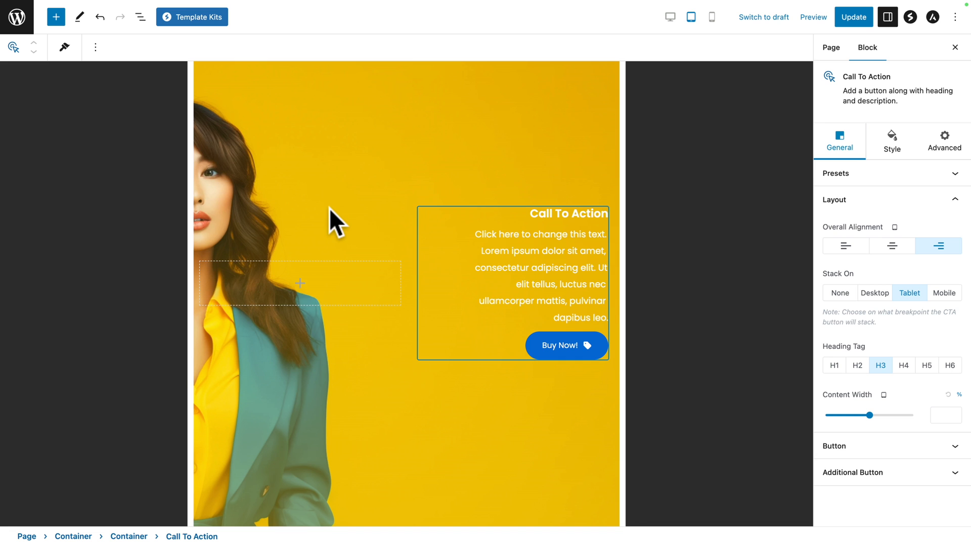
Step: Reposition the outer container's background image for tablet to 26% left and 51% top
click(136, 19)
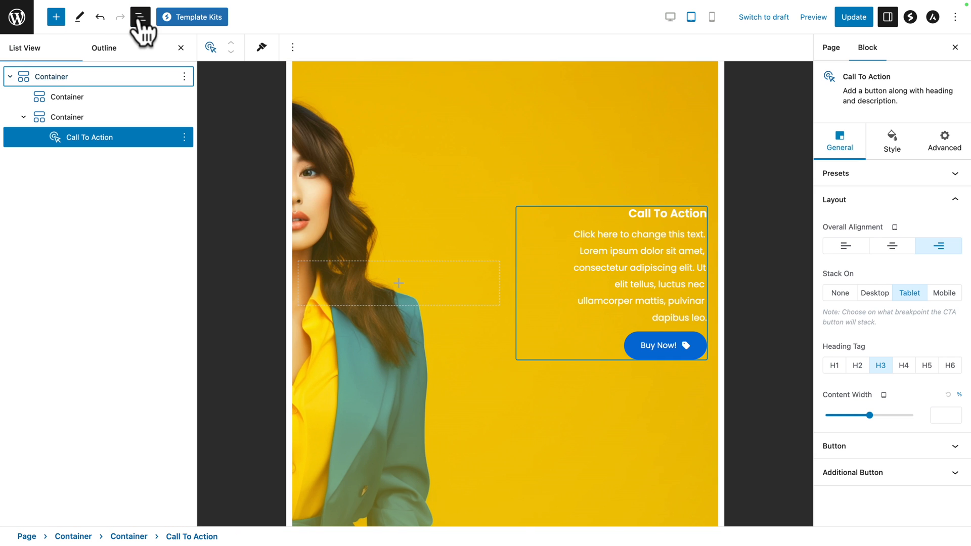
click(50, 80)
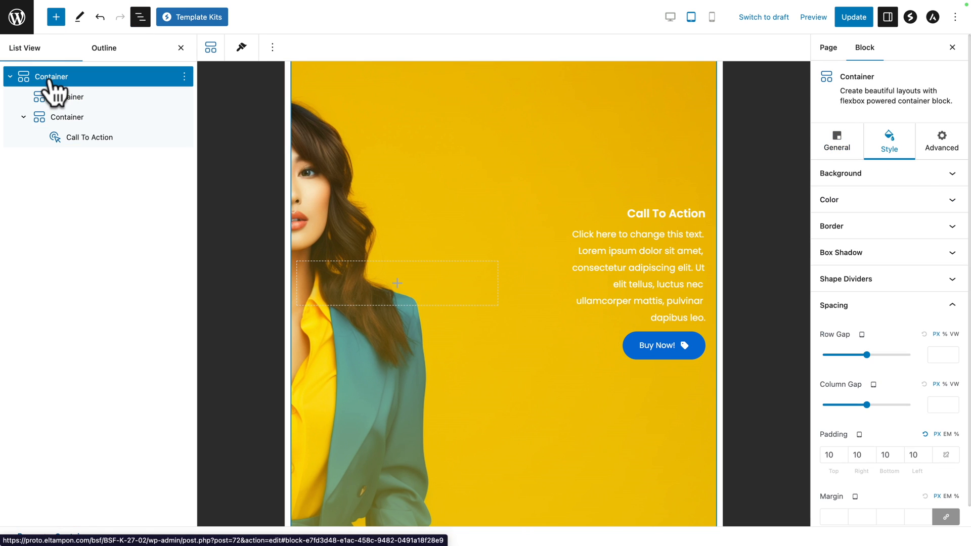
click(859, 193)
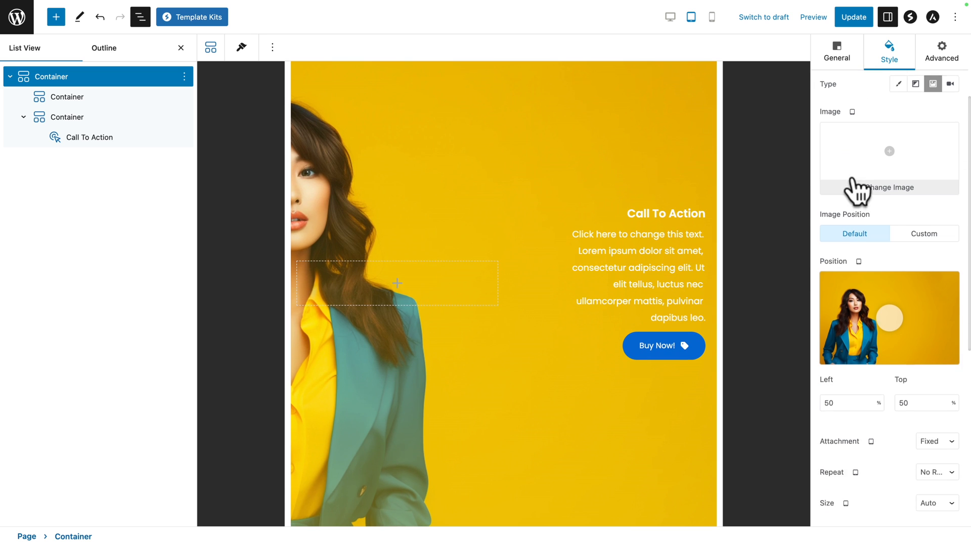
drag(882, 313, 857, 316)
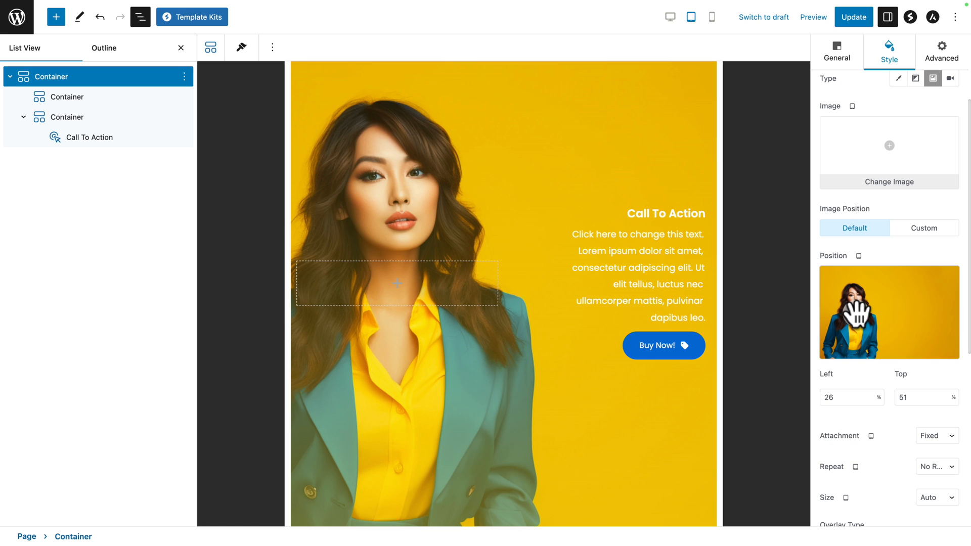
Step: Set the outer container's tablet padding to 40 px on all four sides
scroll(866, 471, down, 5)
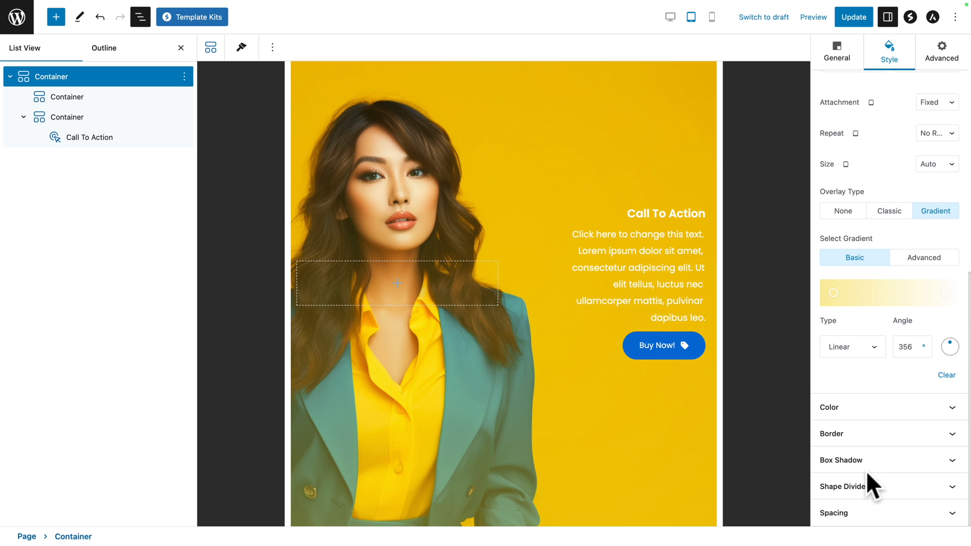
click(851, 513)
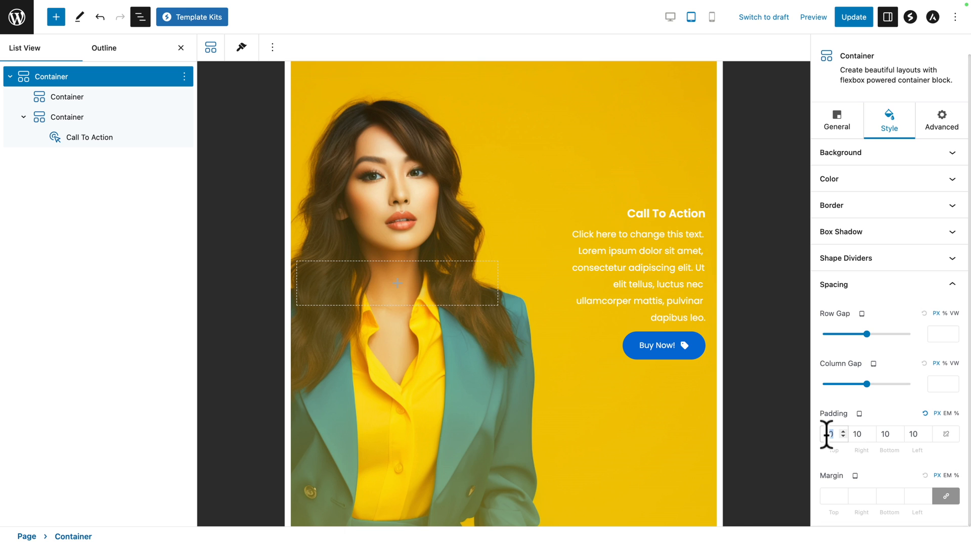
text(60)
key(Tab)
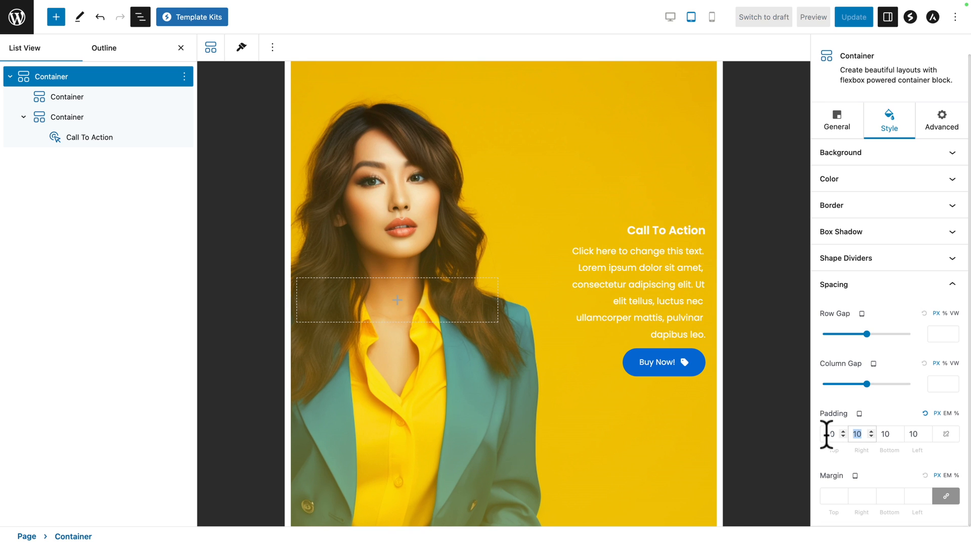
text(60)
key(Tab)
text(40)
key(Tab)
text(40)
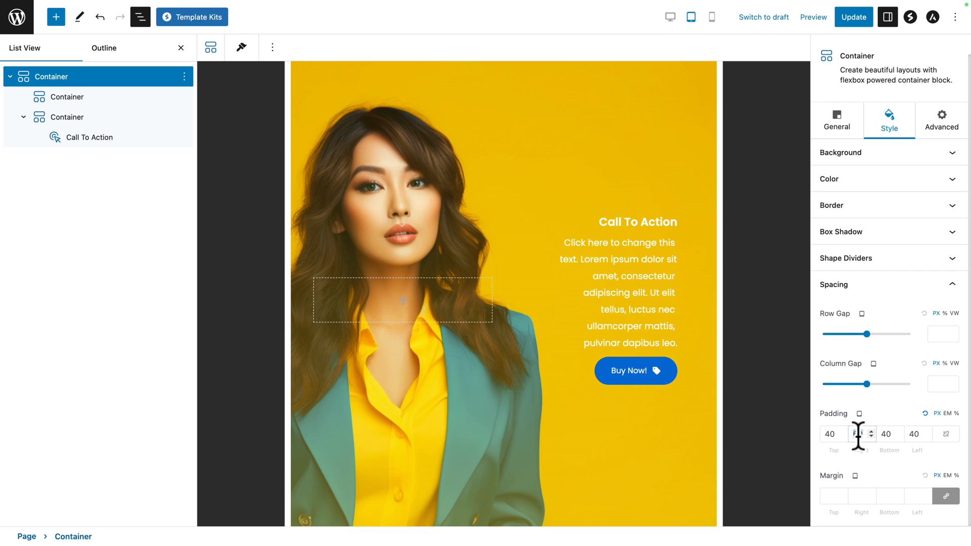
text(40)
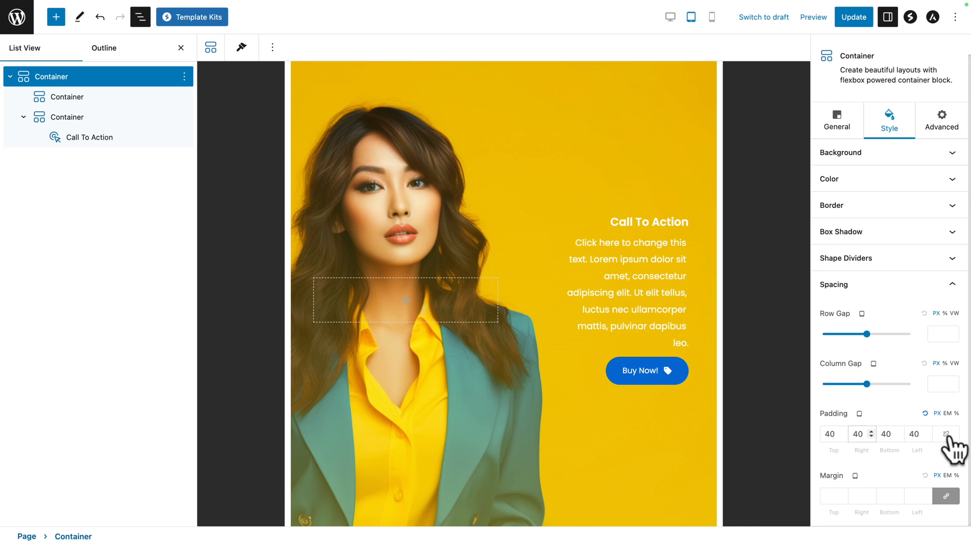
Step: Link the four tablet padding values, try 60 px for them and return them to 40 px
click(946, 435)
double_click(910, 434)
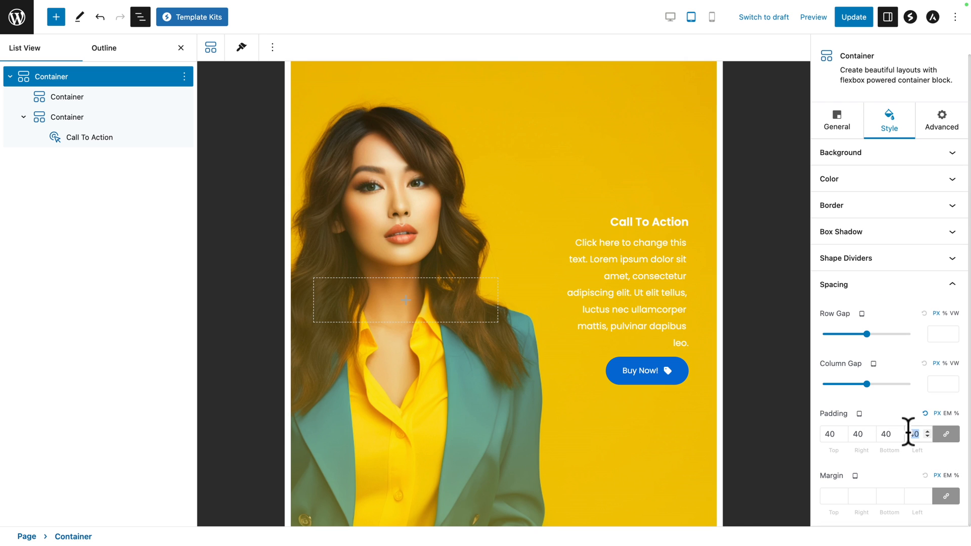
text(60)
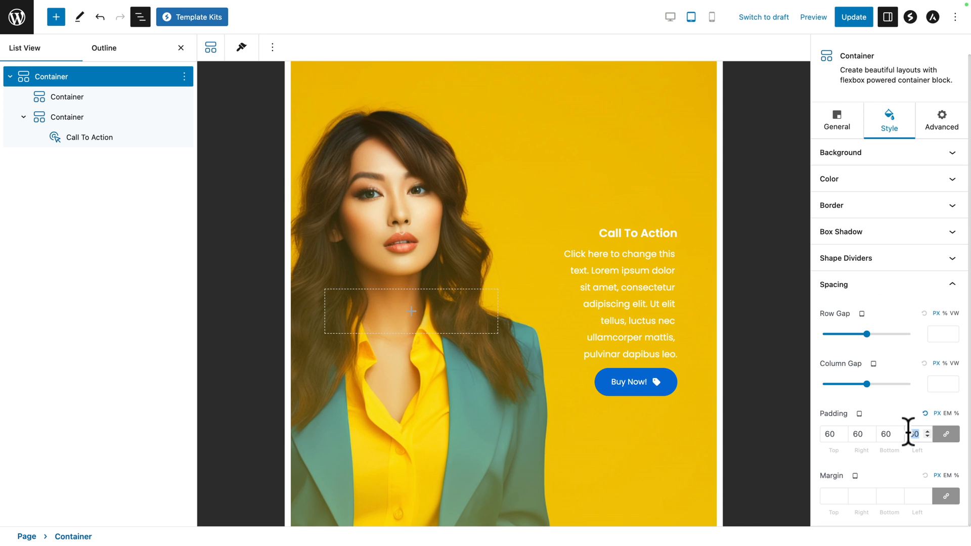
text(40)
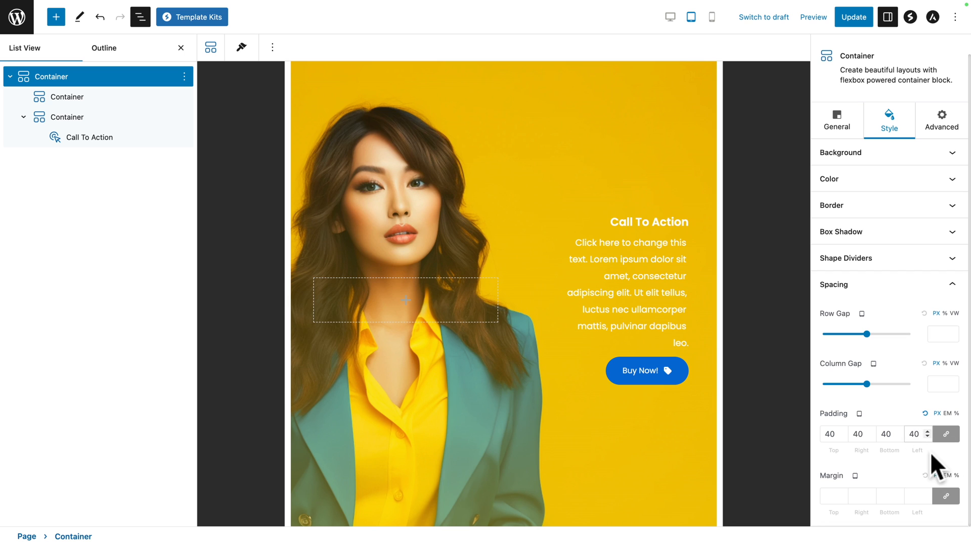
Step: Switch to the mobile view and set the padding of the inner container holding the Call To Action to 0
click(713, 18)
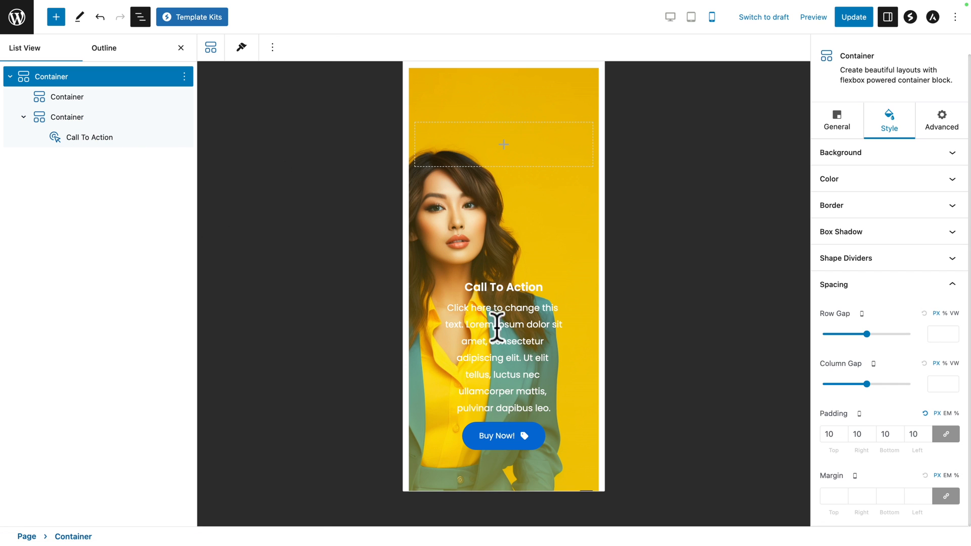
click(66, 118)
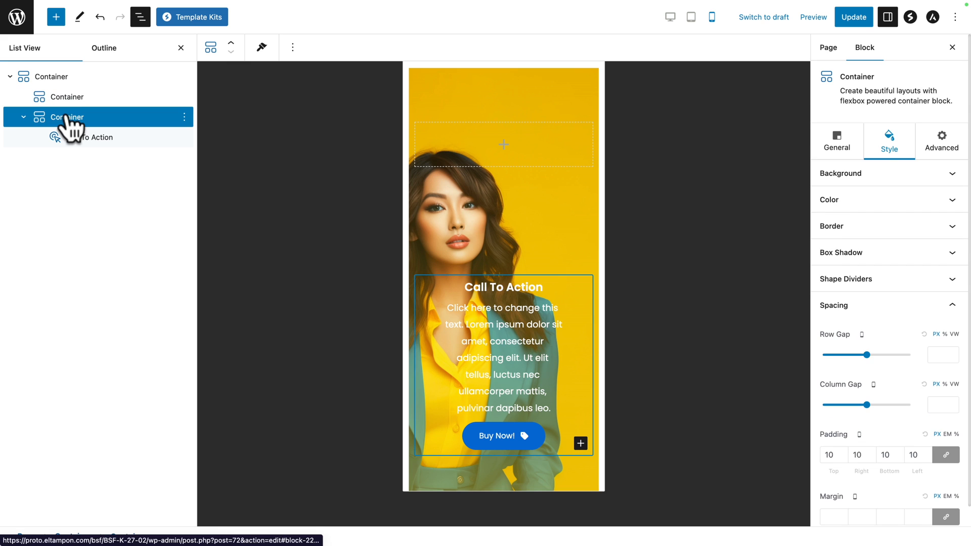
click(828, 451)
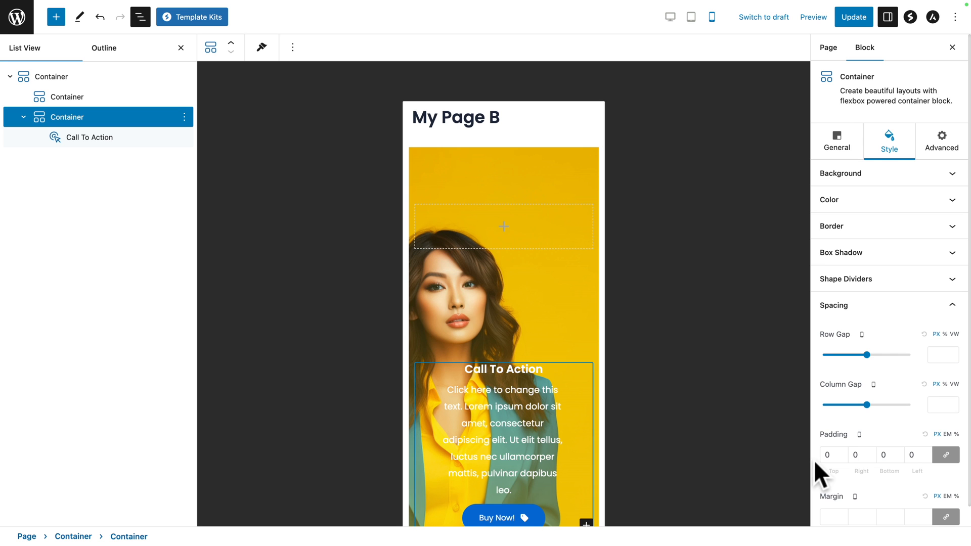
scroll(497, 405, down, 3)
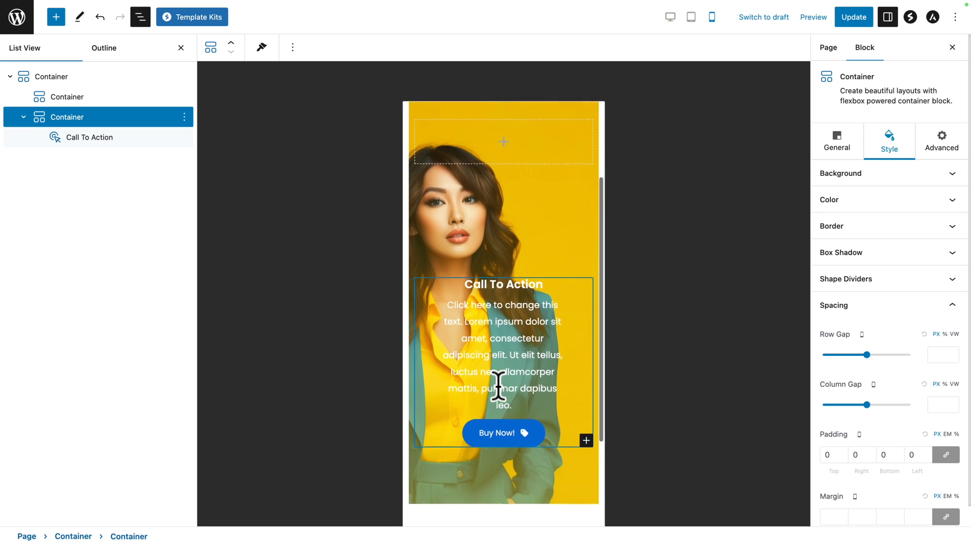
scroll(498, 385, up, 3)
Step: Update the published page and switch the editor to the mobile view
click(854, 18)
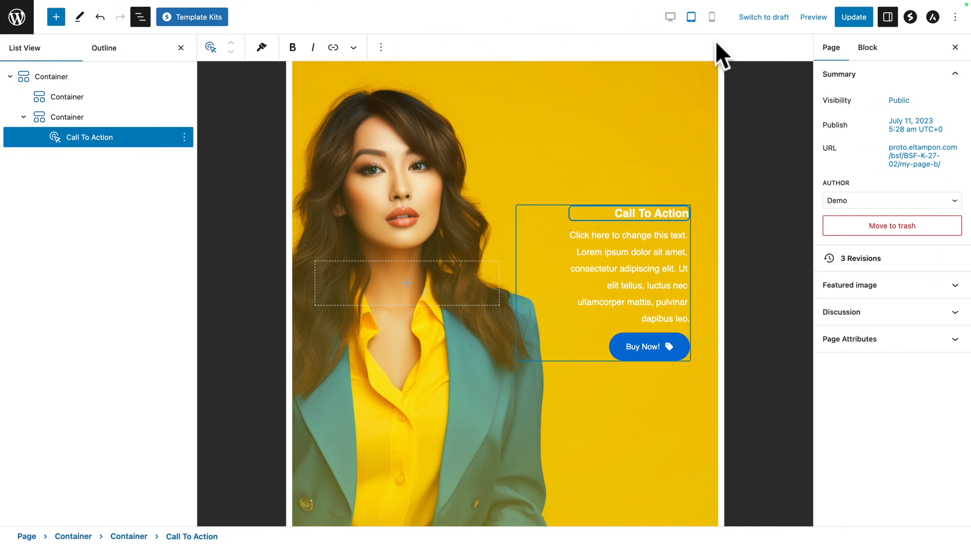
click(712, 17)
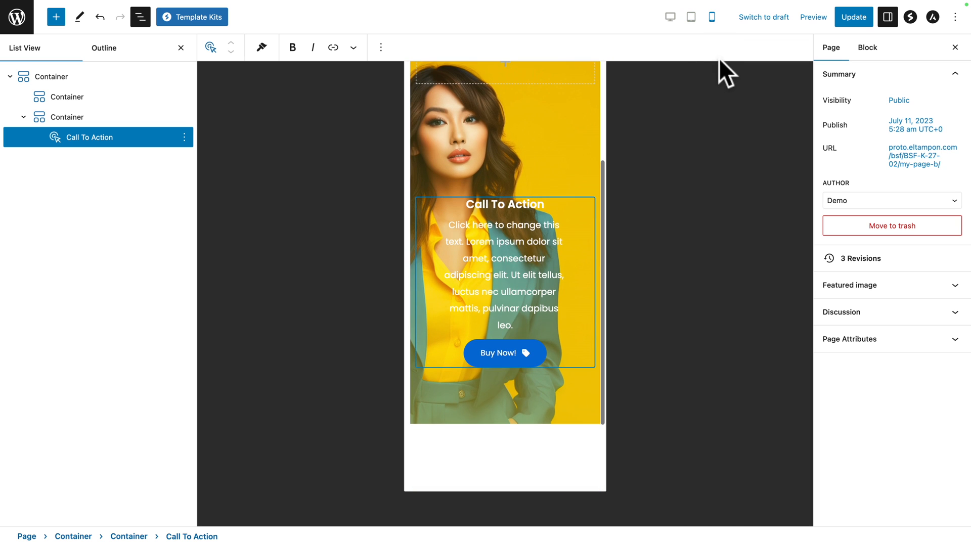